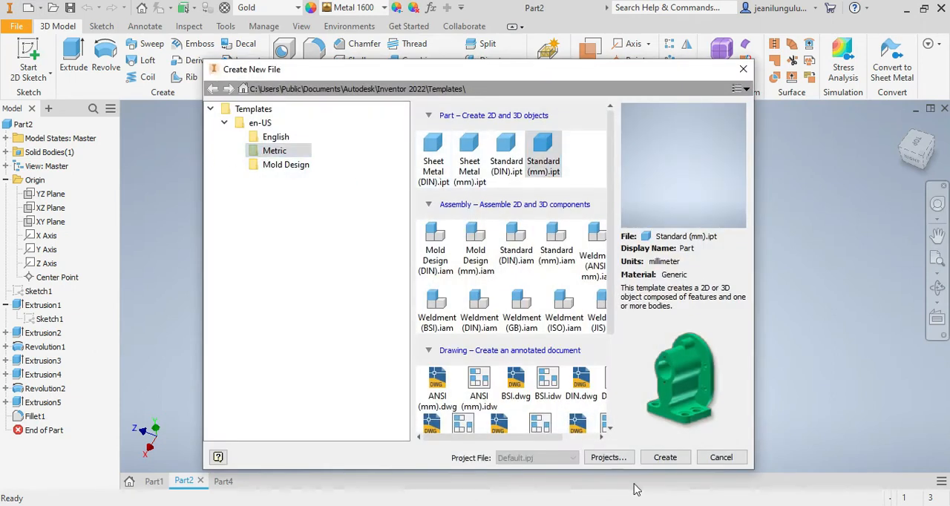
Step: Create a Standard (mm).ipt part and sketch a wide rectangle about 5 mm high on the YZ plane, its lower edge on the horizontal axis
{"action": "left_click", "coordinate": [658, 455]}
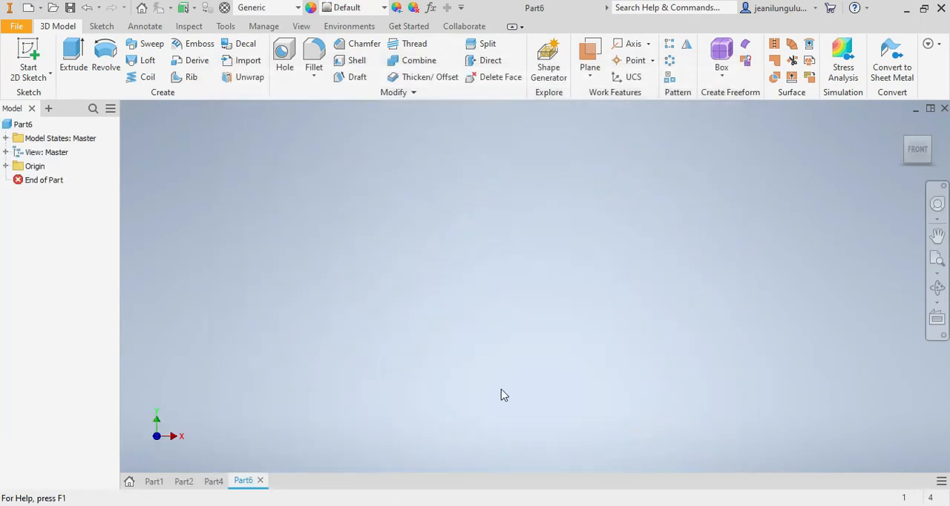
{"action": "left_click", "coordinate": [100, 30]}
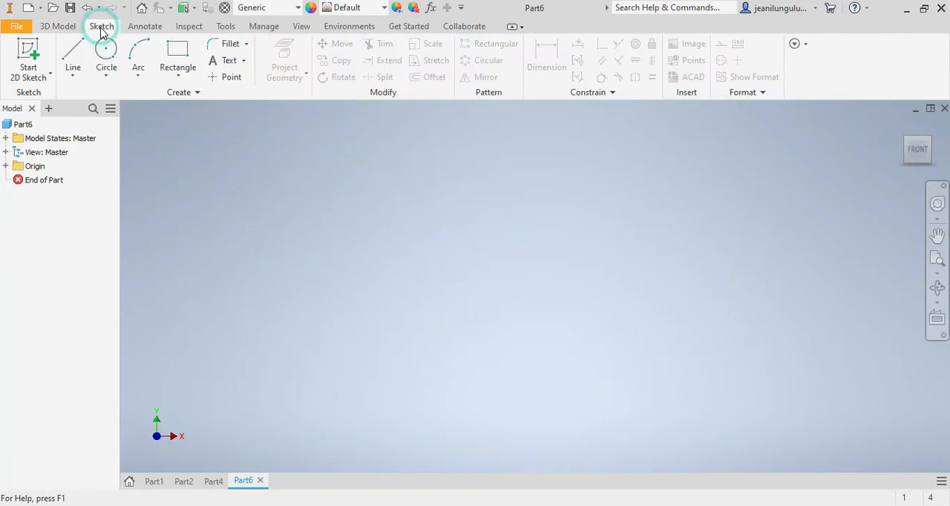
{"action": "left_click", "coordinate": [166, 51]}
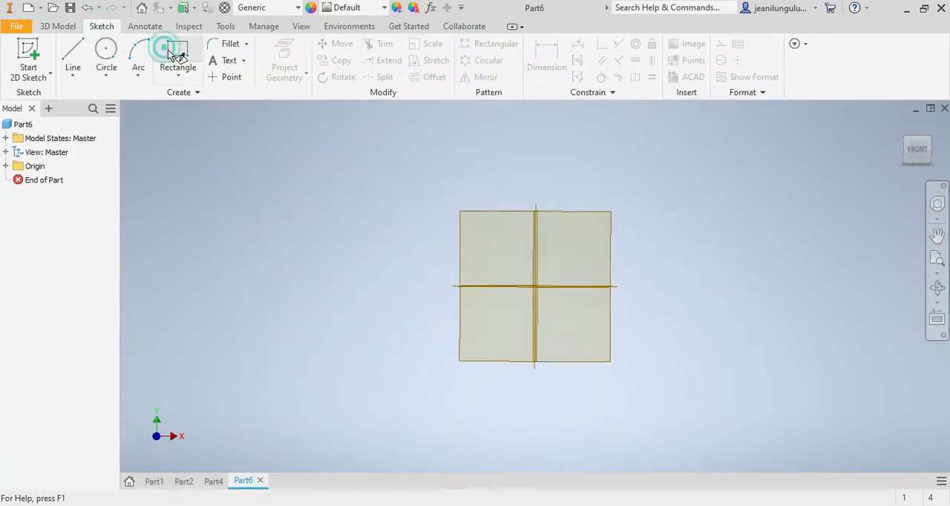
{"action": "left_click", "coordinate": [474, 236]}
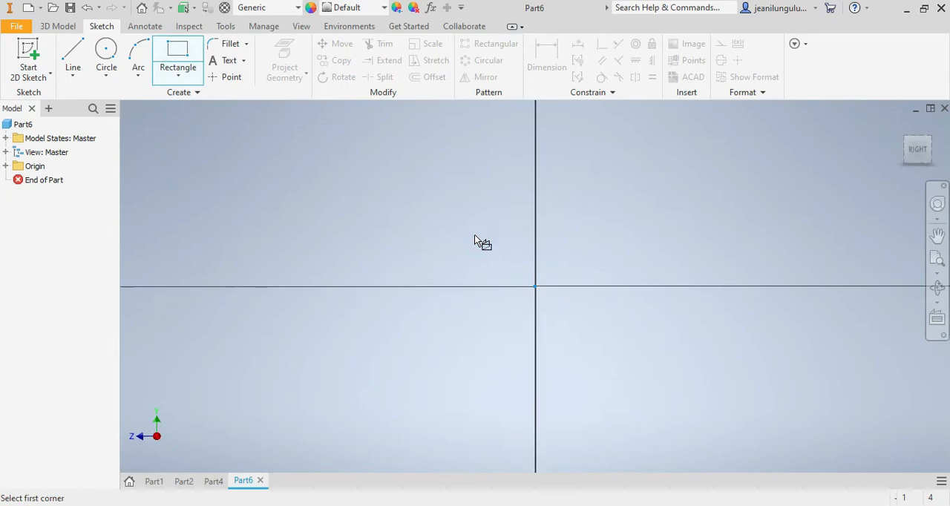
{"action": "left_click", "coordinate": [273, 233]}
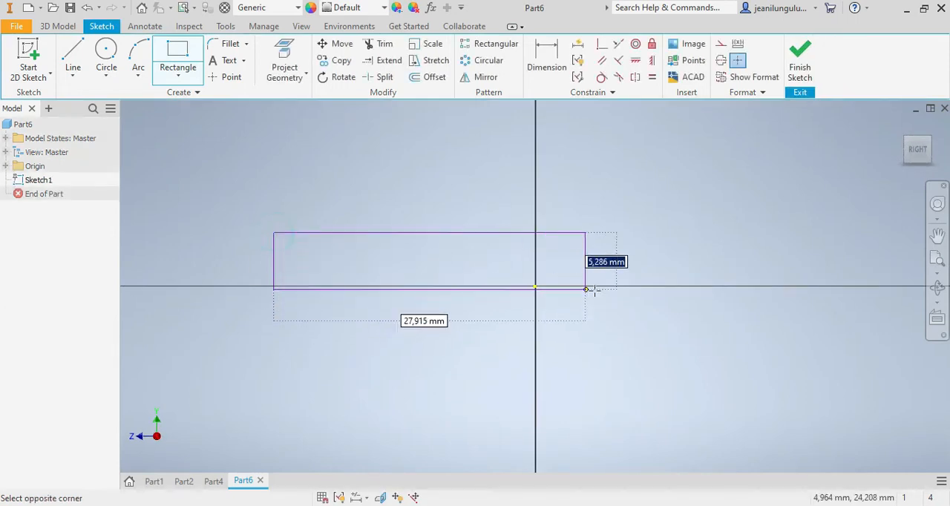
{"action": "left_click", "coordinate": [787, 287]}
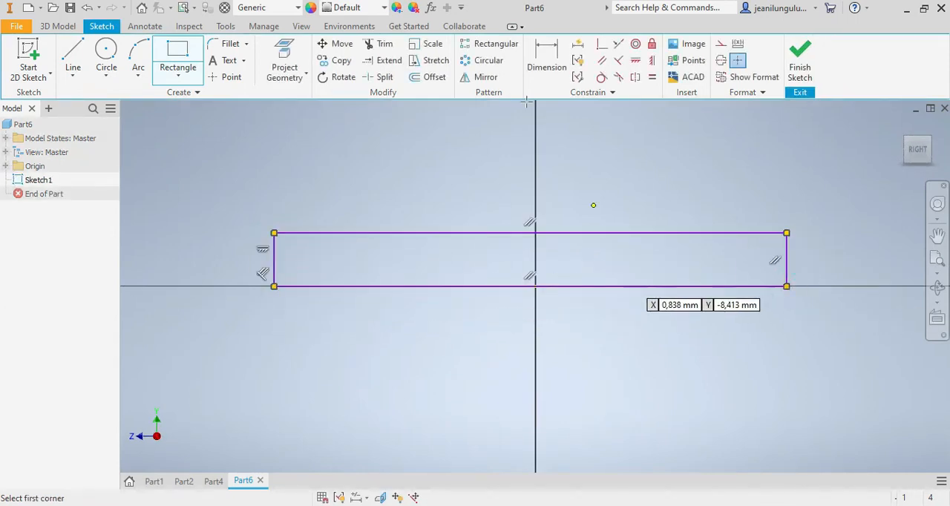
Step: Dimension the rectangle's right edge to set its height to 7.8 mm
{"action": "key", "text": "d"}
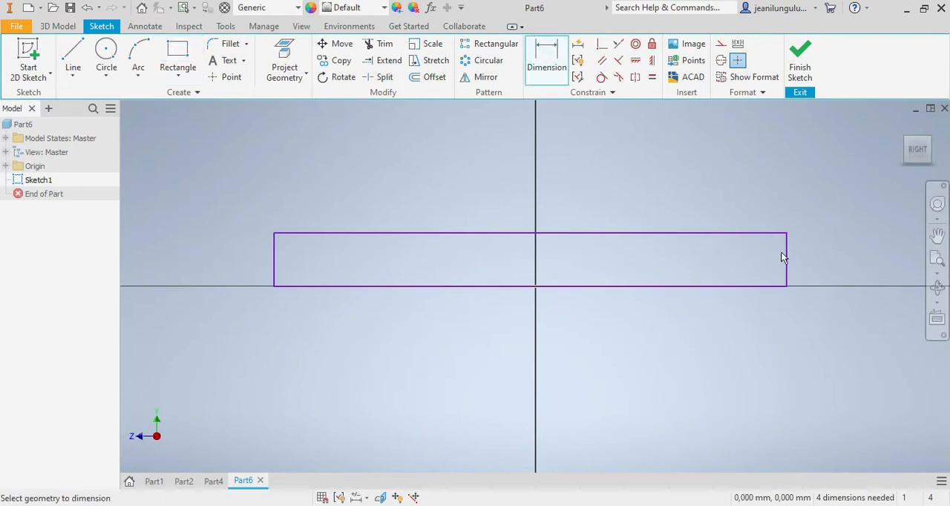
{"action": "left_click", "coordinate": [785, 256]}
{"action": "left_click", "coordinate": [833, 251]}
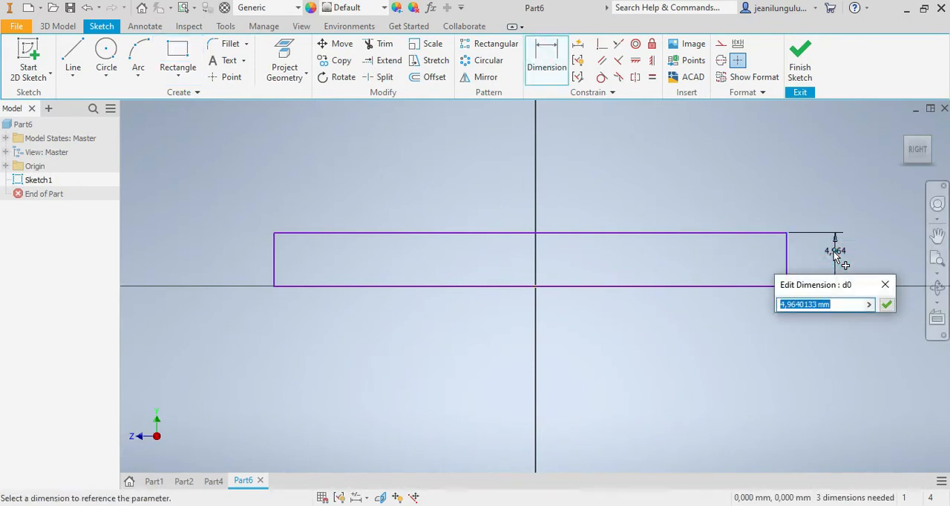
{"action": "type", "text": "7.8"}
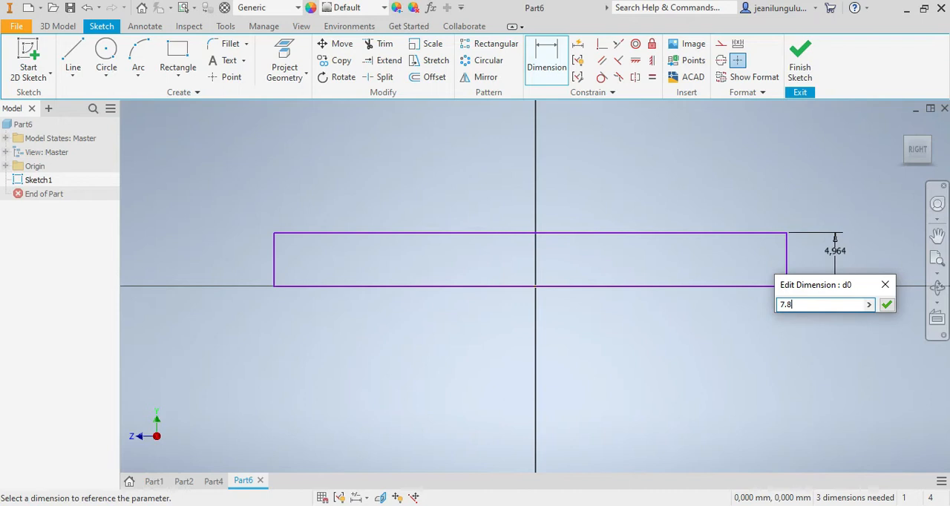
{"action": "key", "text": "Return"}
Step: Dimension the rectangle's lower edge to set its width to 77.1 mm
{"action": "scroll", "coordinate": [823, 264], "scroll_direction": "up", "scroll_amount": 5}
{"action": "scroll", "coordinate": [819, 278], "scroll_direction": "down", "scroll_amount": 3}
{"action": "left_click", "coordinate": [750, 270]}
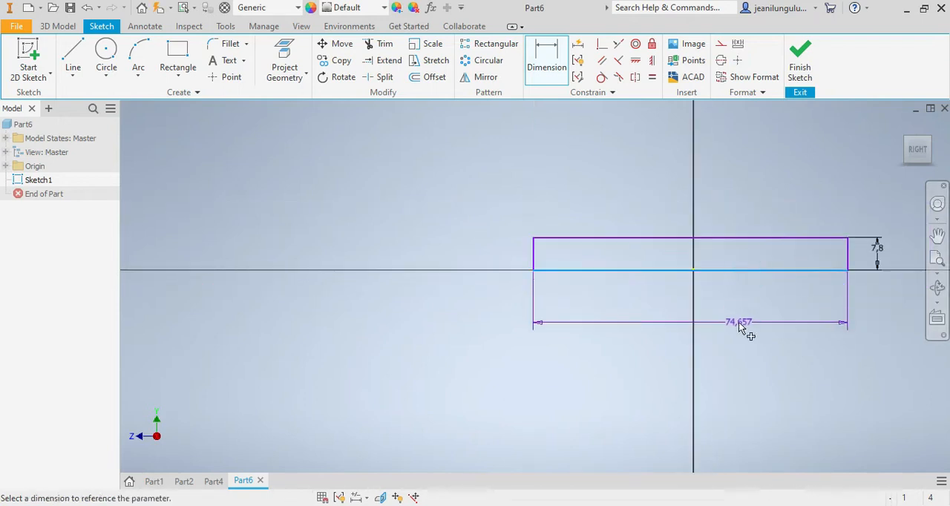
{"action": "left_click", "coordinate": [738, 322]}
{"action": "type", "text": "7"}
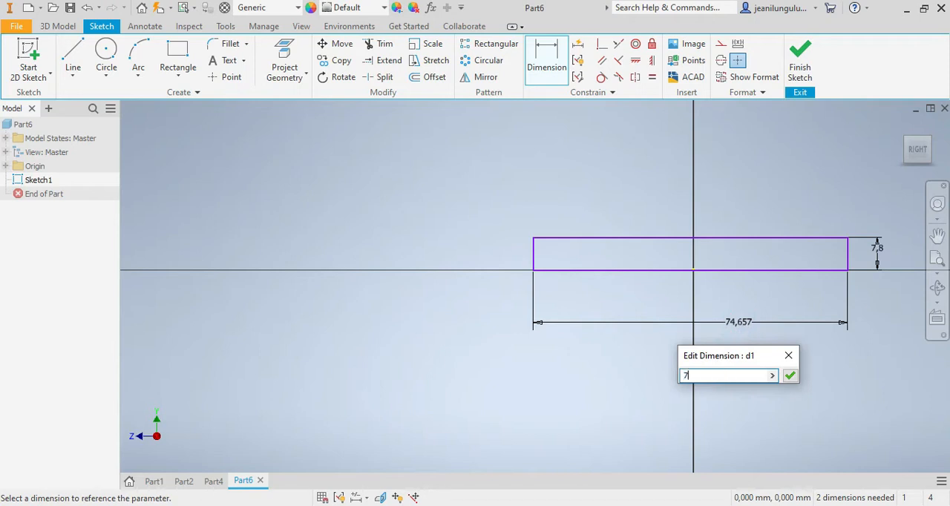
{"action": "type", "text": "7.1"}
{"action": "key", "text": "Return"}
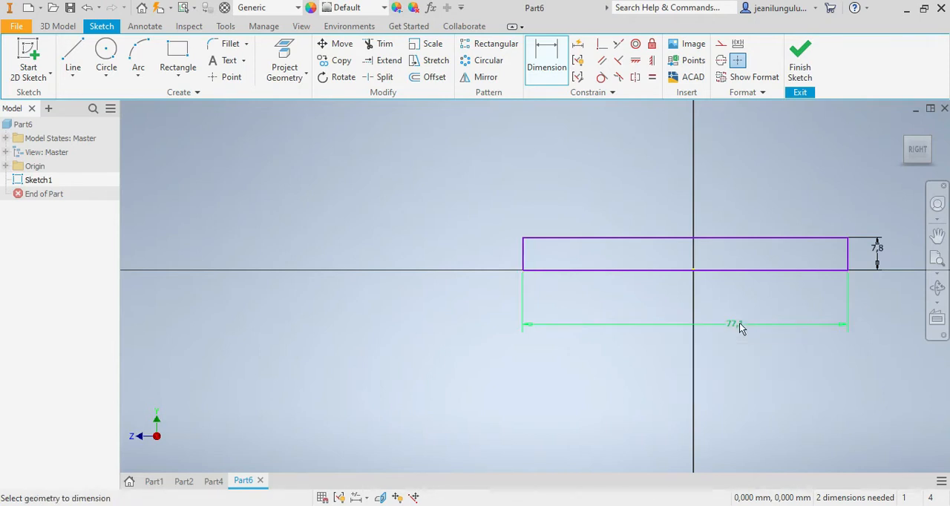
Step: Dimension the rectangle's left edge to the origin at 38.55 mm to centre it on the vertical axis
{"action": "left_click", "coordinate": [524, 255]}
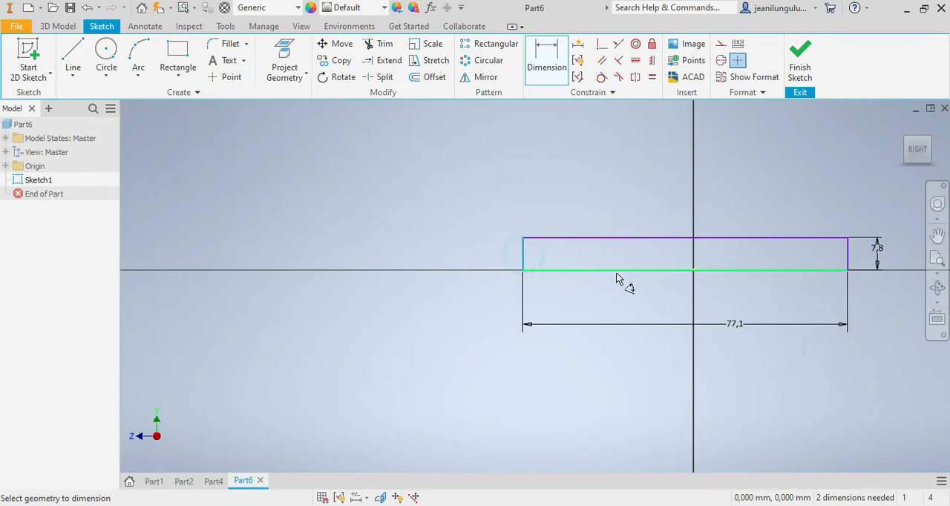
{"action": "left_click", "coordinate": [692, 268]}
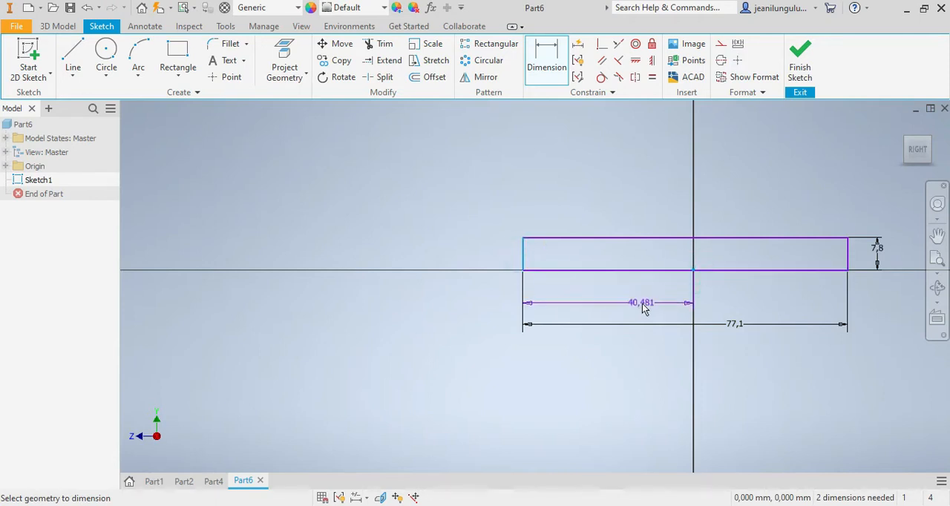
{"action": "left_click", "coordinate": [641, 306]}
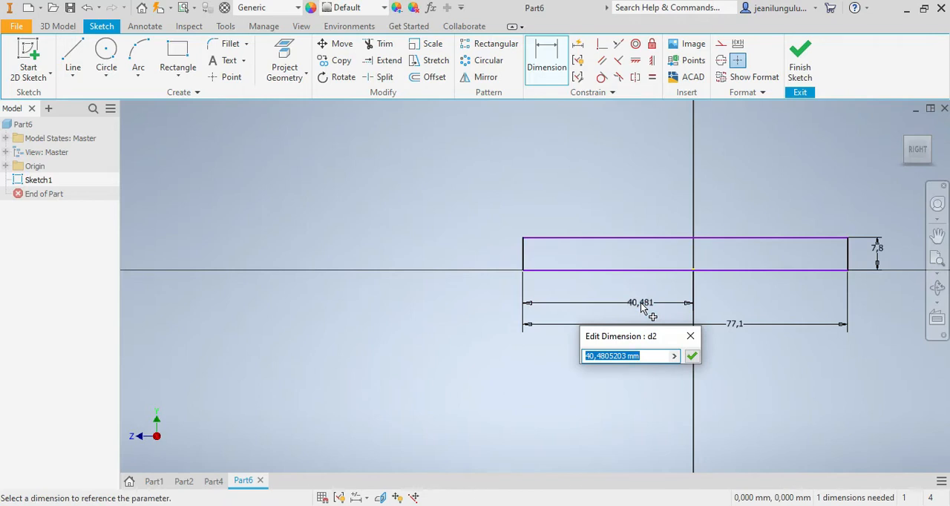
{"action": "type", "text": "38.5"}
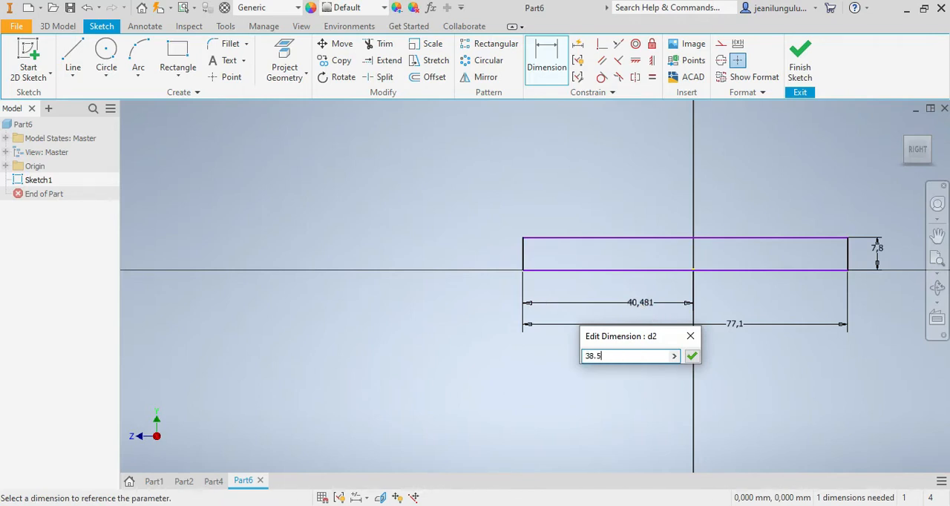
{"action": "key", "text": "Return"}
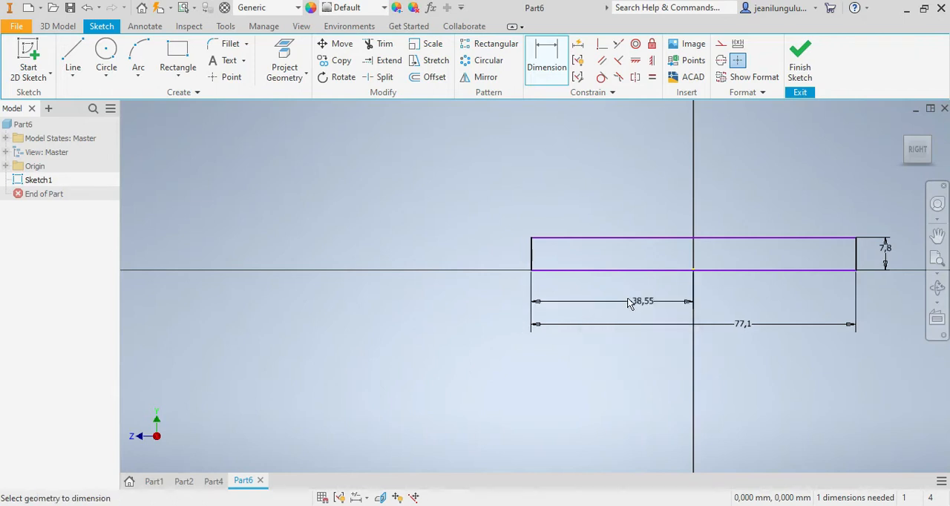
Step: Sketch a second rectangle about 53 mm wide and 51 mm high over the base rectangle, its lower edge on the horizontal axis
{"action": "scroll", "coordinate": [654, 294], "scroll_direction": "down", "scroll_amount": 5}
{"action": "scroll", "coordinate": [716, 292], "scroll_direction": "up", "scroll_amount": 3}
{"action": "scroll", "coordinate": [687, 297], "scroll_direction": "up", "scroll_amount": 4}
{"action": "scroll", "coordinate": [518, 331], "scroll_direction": "down", "scroll_amount": 4}
{"action": "left_click", "coordinate": [181, 54]}
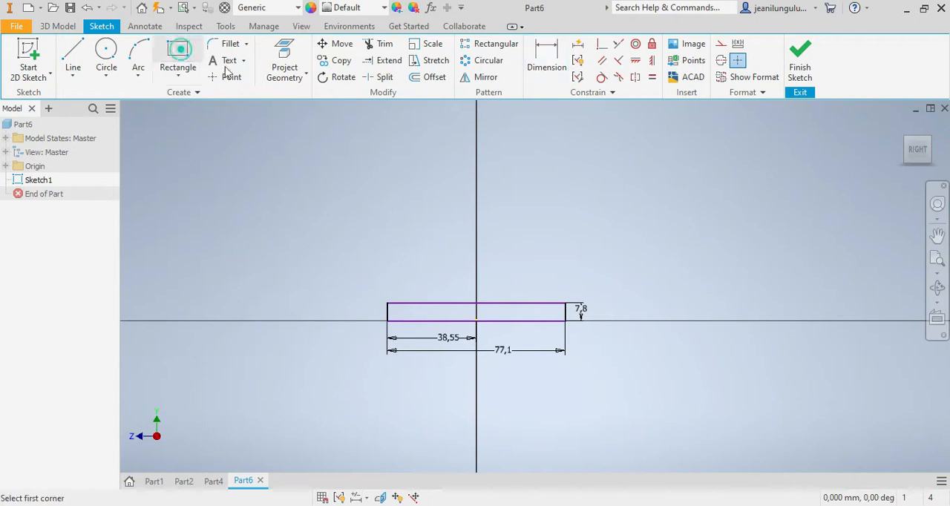
{"action": "left_click", "coordinate": [415, 202]}
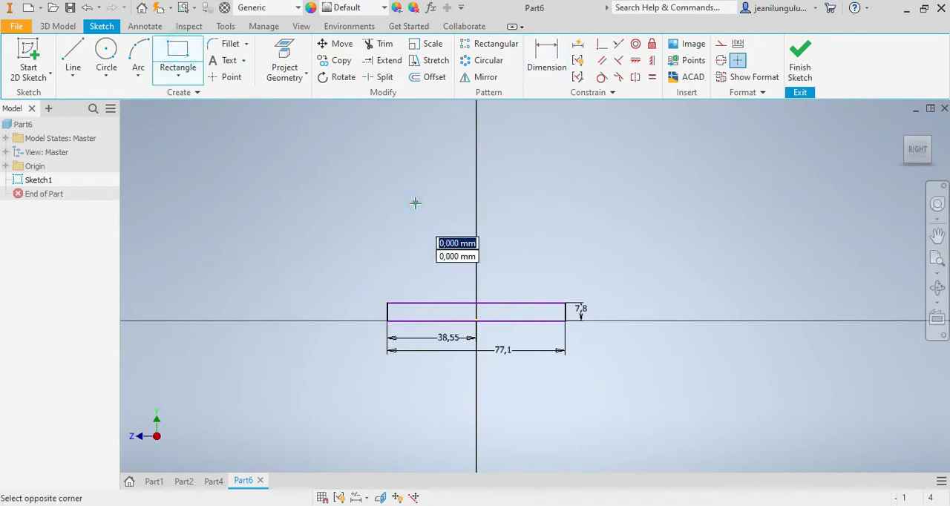
{"action": "left_click", "coordinate": [537, 322]}
Step: Dimension the second rectangle's right edge to set its height to 45 mm
{"action": "left_click", "coordinate": [546, 61]}
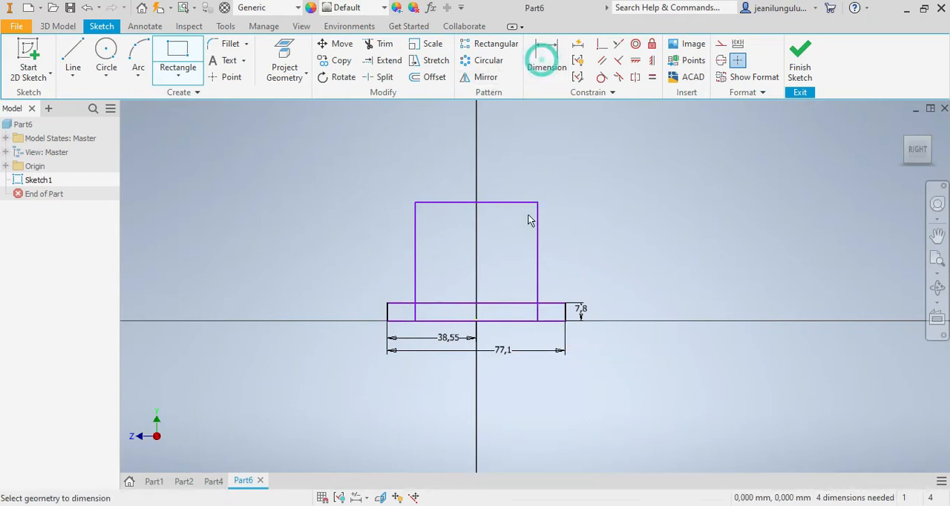
{"action": "left_click", "coordinate": [538, 230]}
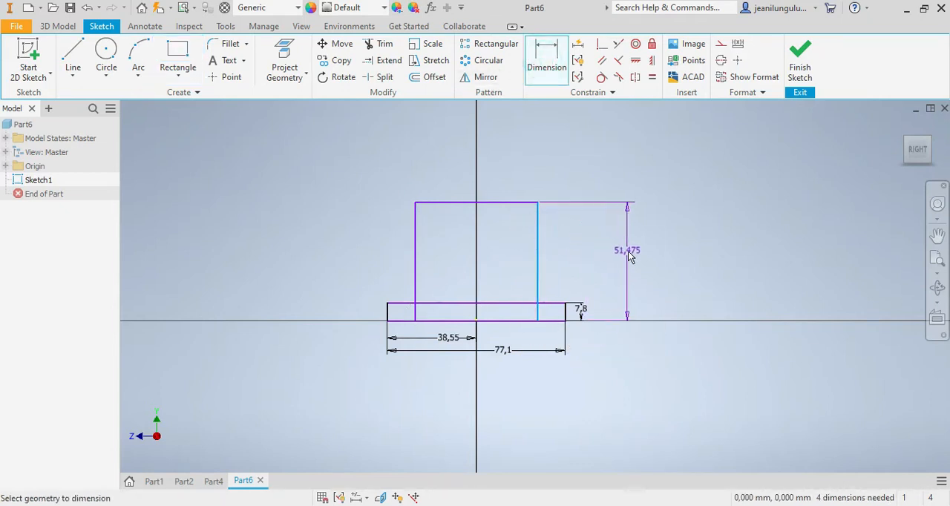
{"action": "left_click", "coordinate": [629, 255]}
{"action": "type", "text": "45"}
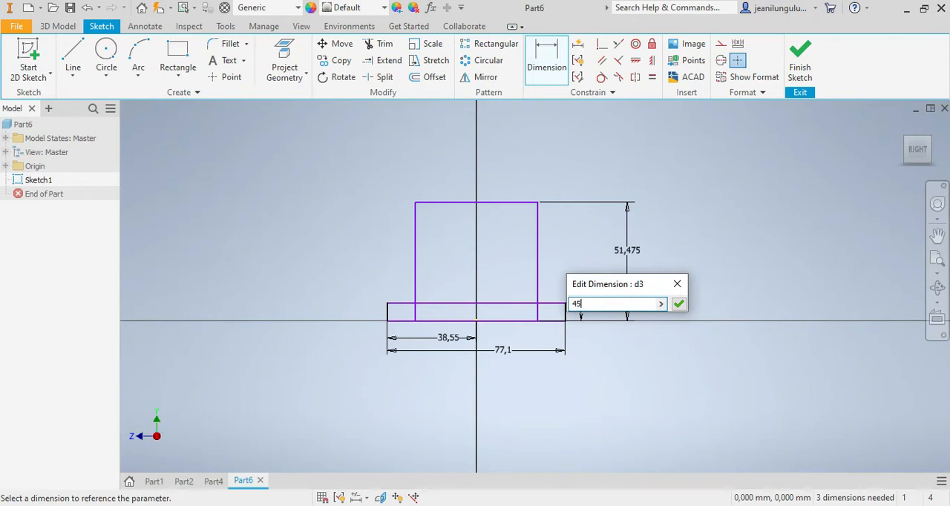
{"action": "key", "text": "Return"}
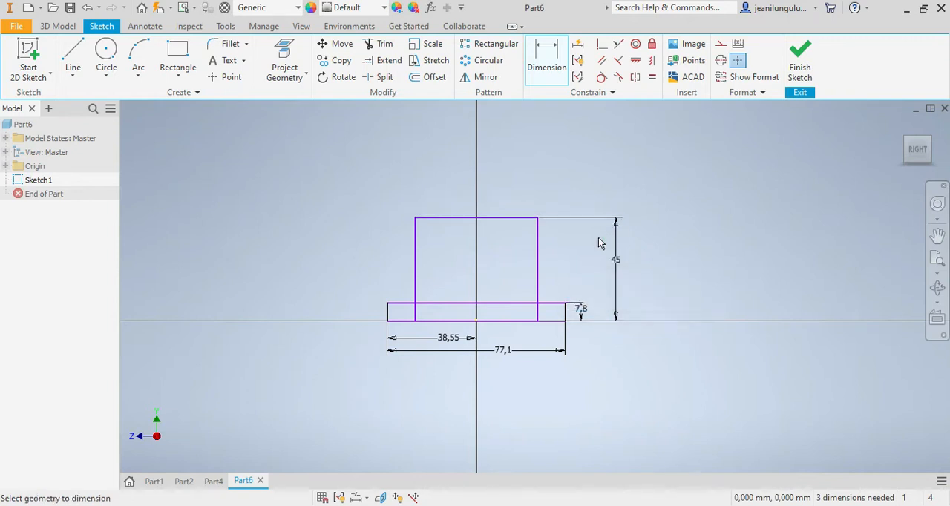
Step: Dimension the second rectangle's left edge to the origin at 22.5 mm
{"action": "scroll", "coordinate": [477, 277], "scroll_direction": "up", "scroll_amount": 3}
{"action": "left_click", "coordinate": [362, 316]}
{"action": "left_click", "coordinate": [477, 363]}
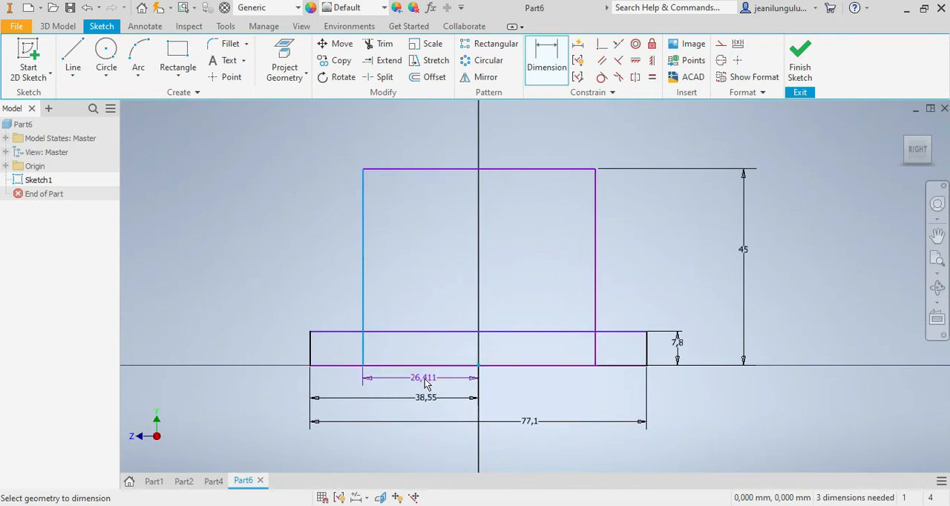
{"action": "left_click", "coordinate": [423, 377]}
{"action": "type", "text": "22.5"}
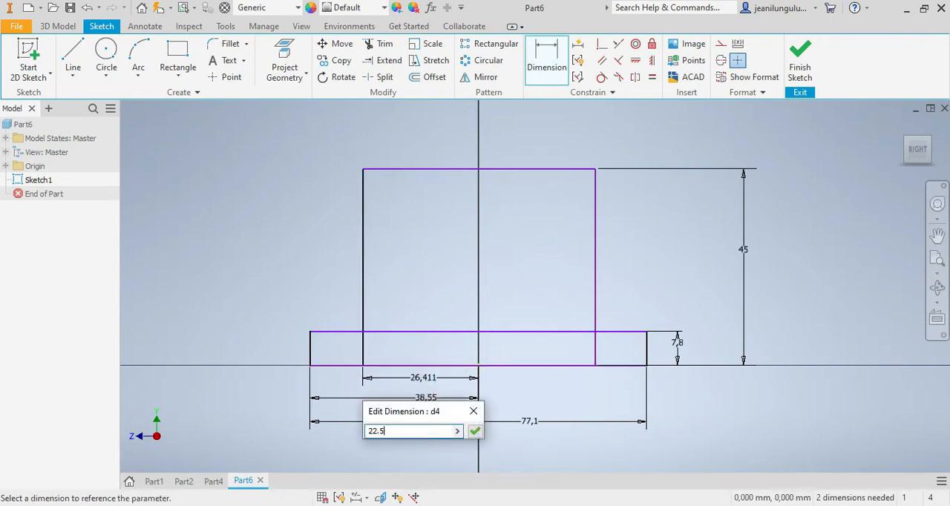
{"action": "key", "text": "Return"}
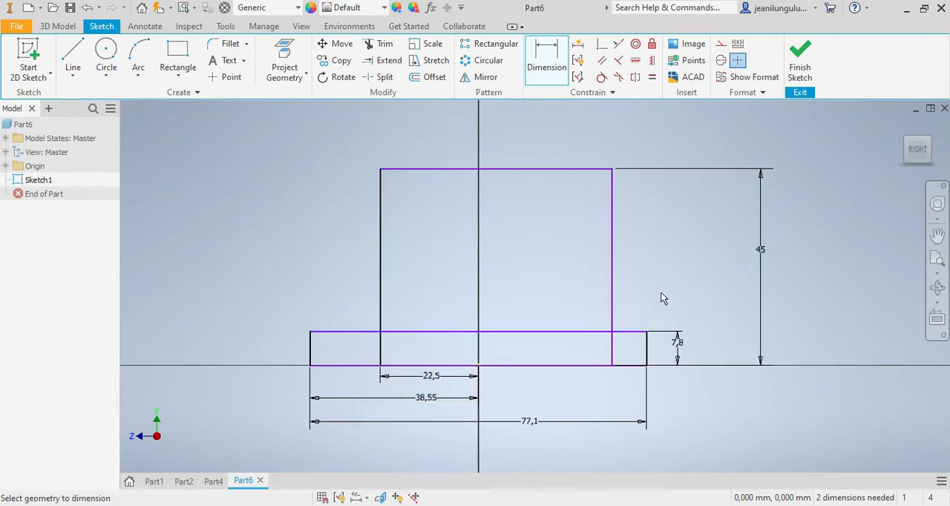
Step: Dimension the second rectangle's top edge to set its width to 45 mm
{"action": "left_click", "coordinate": [444, 169]}
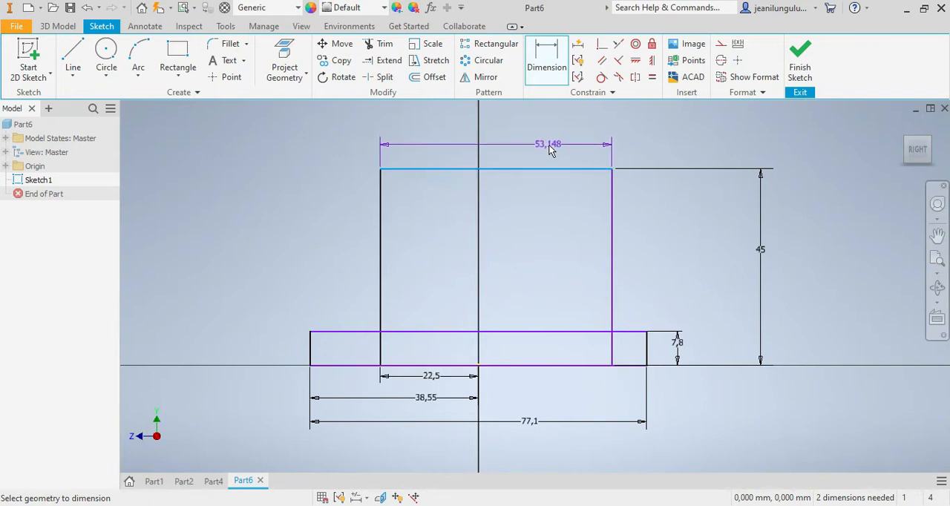
{"action": "left_click", "coordinate": [575, 138]}
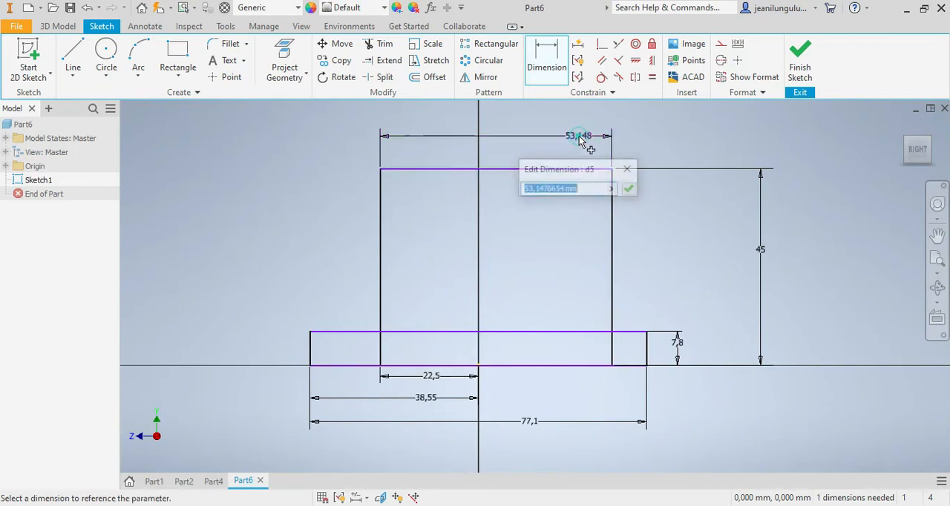
{"action": "type", "text": "45"}
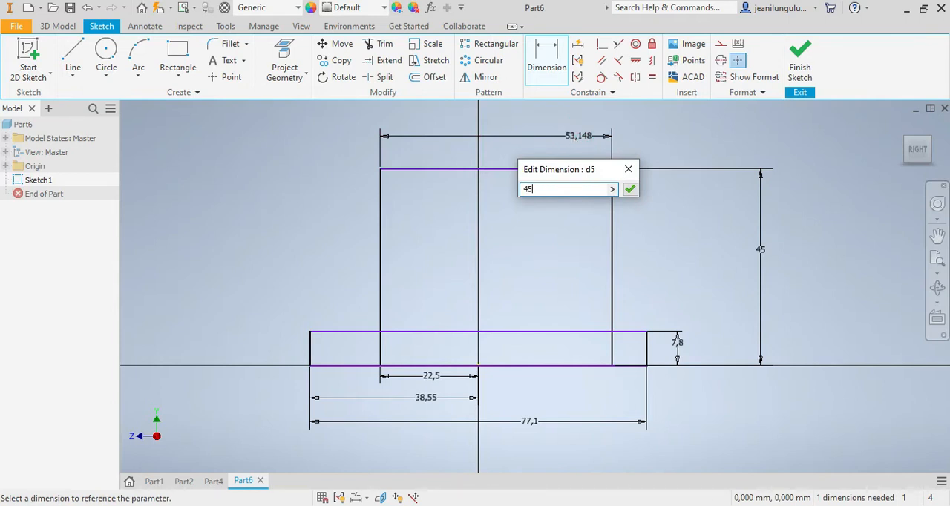
{"action": "key", "text": "Return"}
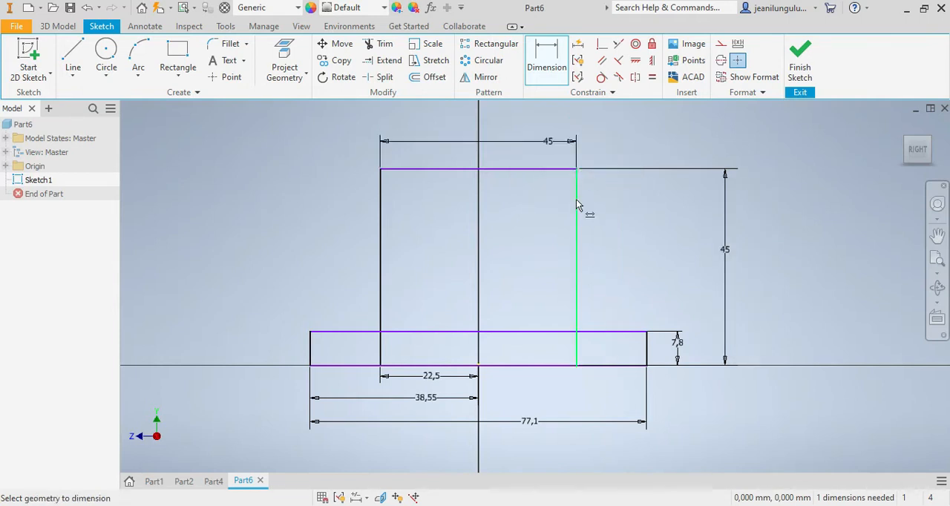
Step: Sketch a third, wider rectangle across the top of the 45 mm square, its lower edge about 13 mm below the square's top edge
{"action": "scroll", "coordinate": [575, 197], "scroll_direction": "up", "scroll_amount": 5}
{"action": "scroll", "coordinate": [577, 192], "scroll_direction": "down", "scroll_amount": 6}
{"action": "scroll", "coordinate": [479, 252], "scroll_direction": "up", "scroll_amount": 5}
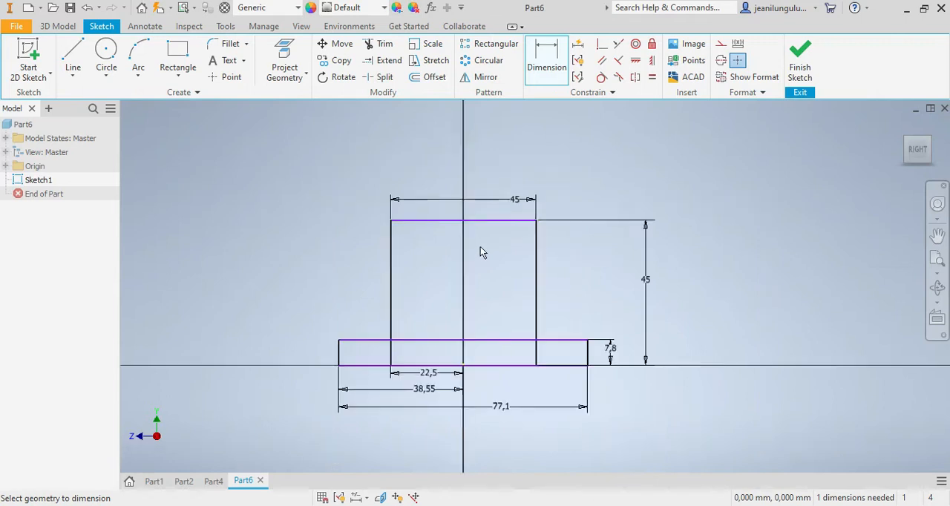
{"action": "scroll", "coordinate": [436, 324], "scroll_direction": "down", "scroll_amount": 3}
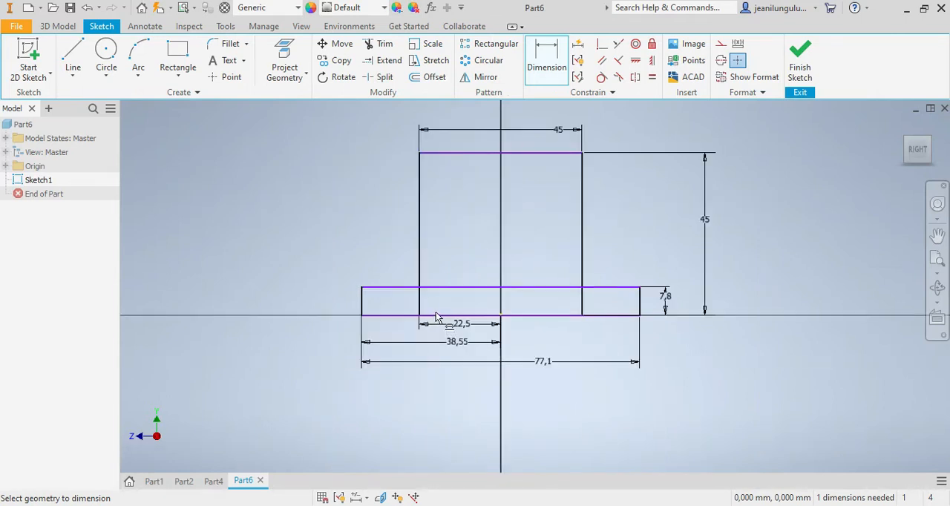
{"action": "left_click", "coordinate": [177, 57]}
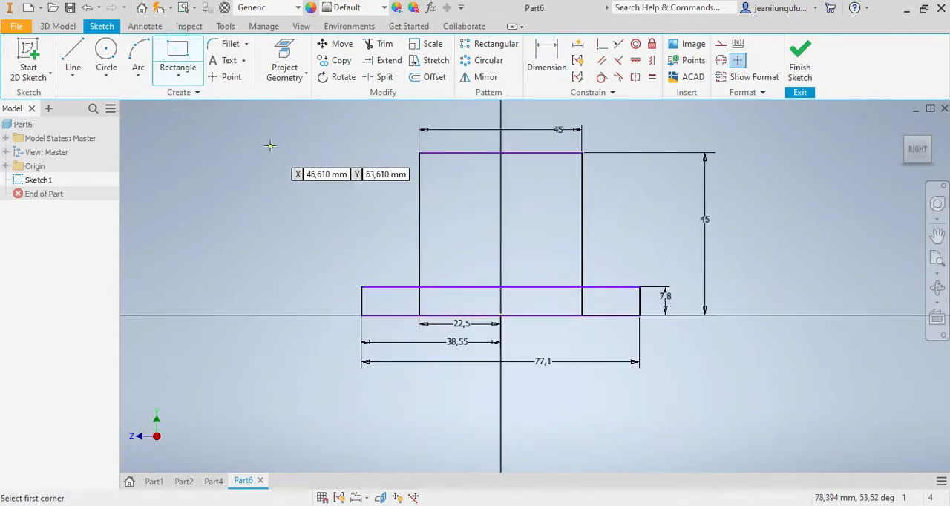
{"action": "left_click", "coordinate": [244, 132]}
{"action": "left_click", "coordinate": [771, 199]}
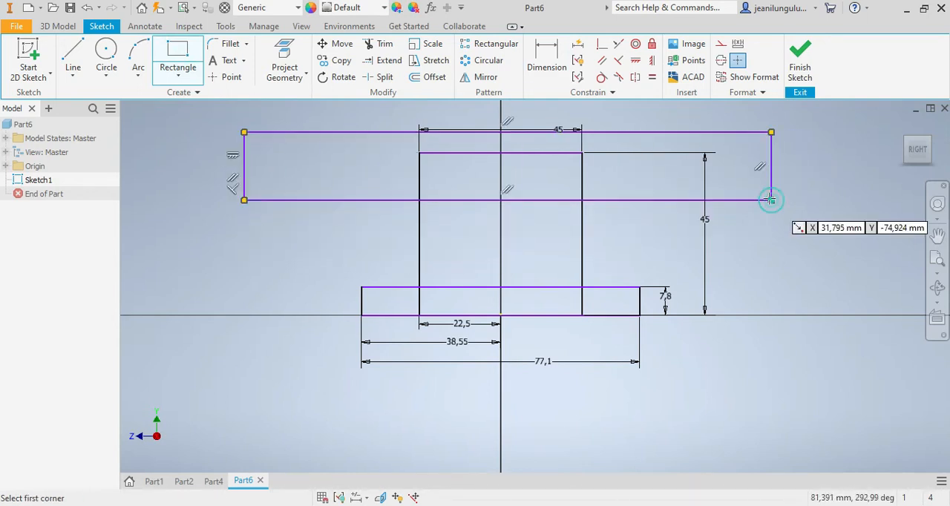
Step: Dimension the wide rectangle's lower edge 14 mm below the top edge of the 45 mm square
{"action": "left_click", "coordinate": [542, 66]}
{"action": "left_click", "coordinate": [564, 152]}
{"action": "left_click", "coordinate": [558, 202]}
{"action": "left_click", "coordinate": [818, 187]}
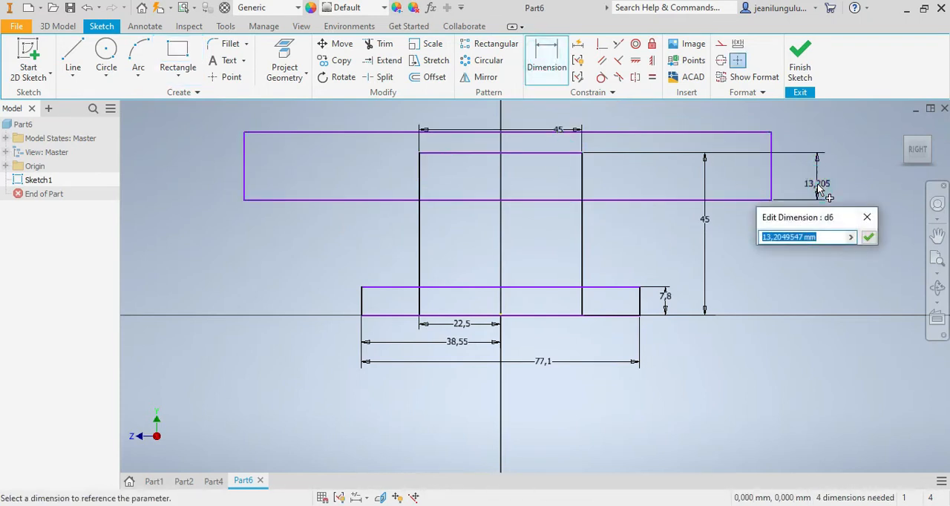
{"action": "type", "text": "14"}
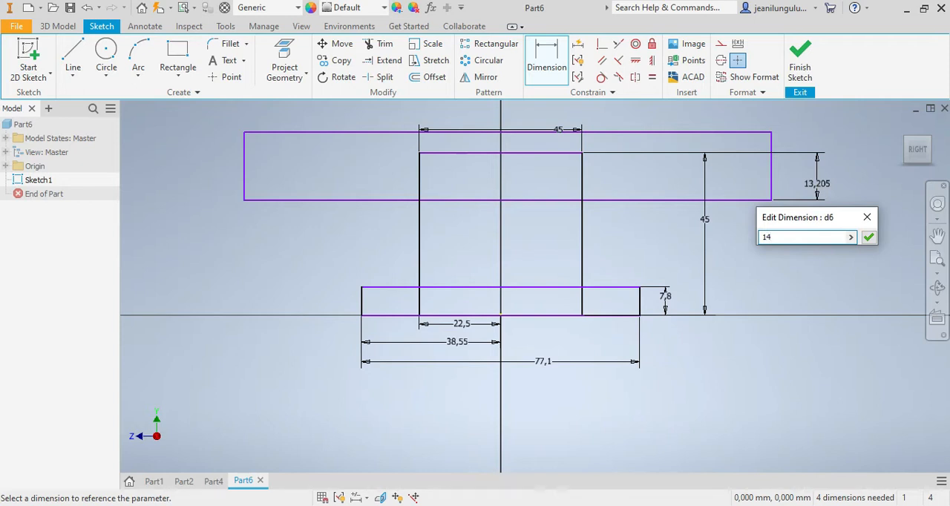
{"action": "key", "text": "Return"}
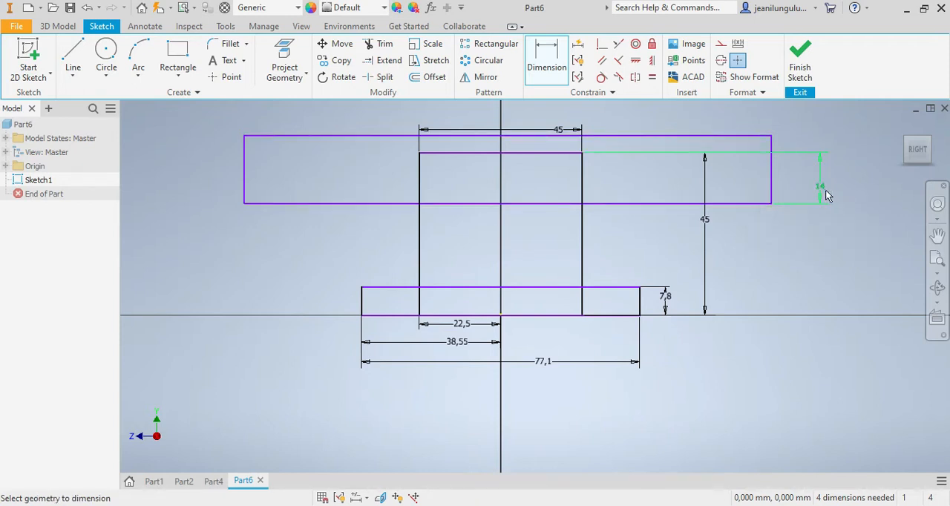
Step: Set the distance between the square's top edge and the wide rectangle's lower edge to 17.2 mm
{"action": "double_click", "coordinate": [819, 187]}
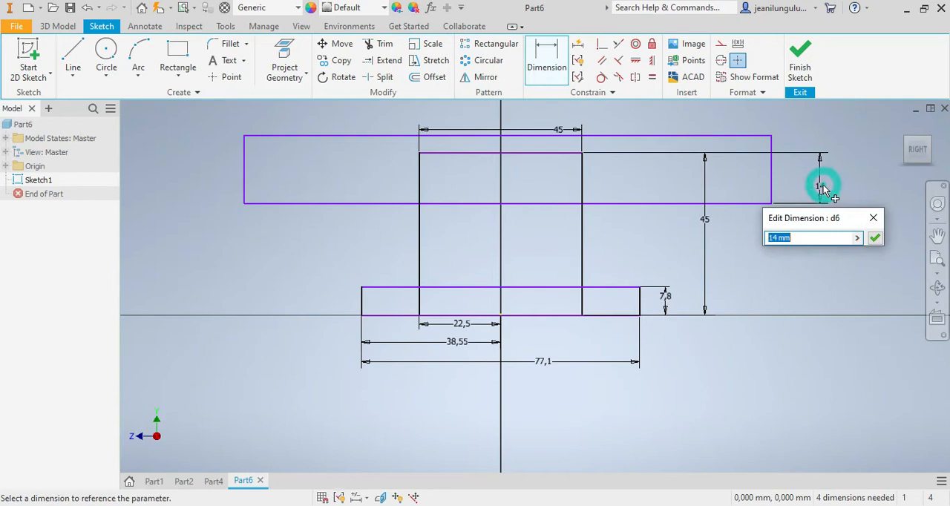
{"action": "type", "text": "17."}
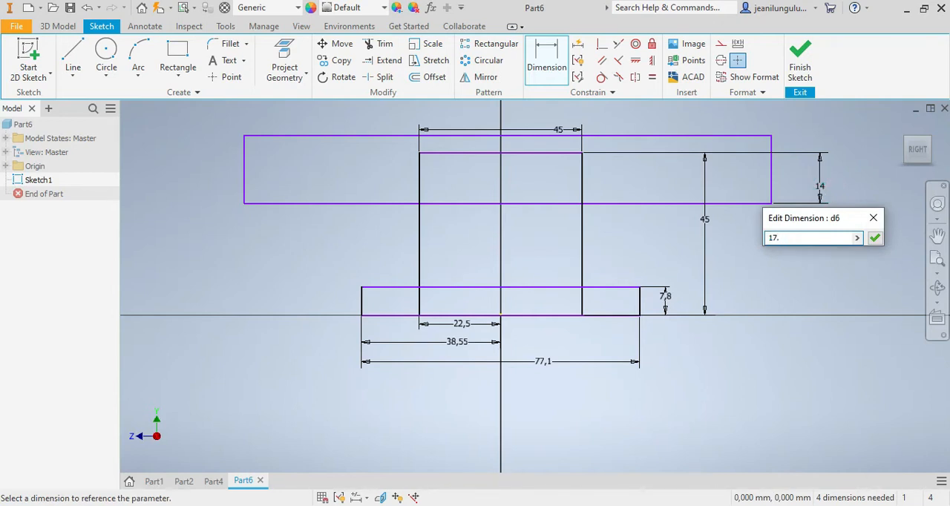
{"action": "type", "text": "2"}
{"action": "key", "text": "Return"}
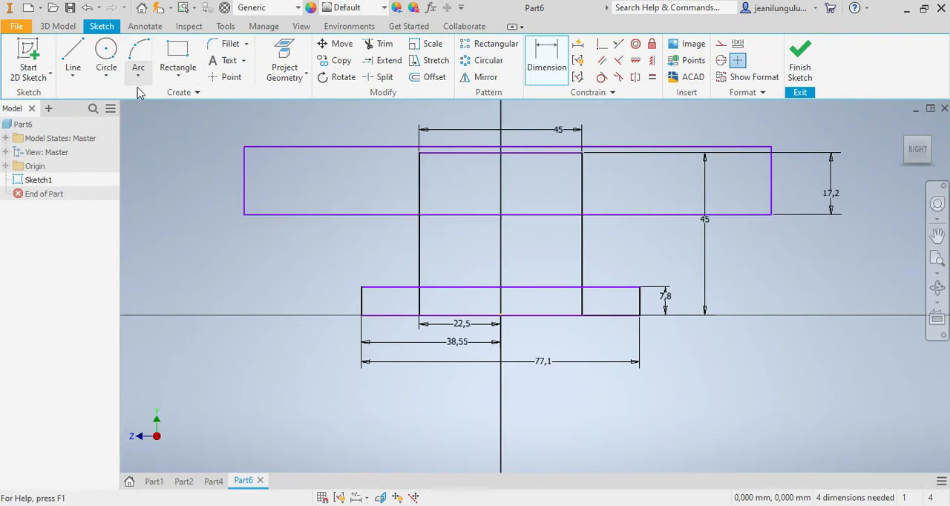
Step: Sketch two concentric circles centred on the origin, about 38 mm and 26 mm in diameter
{"action": "left_click", "coordinate": [106, 52]}
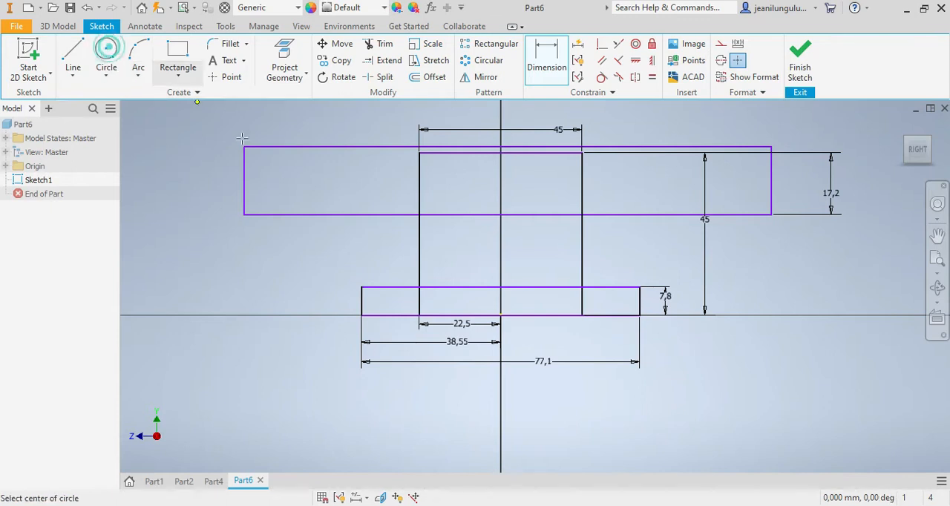
{"action": "left_click", "coordinate": [501, 316]}
{"action": "left_click", "coordinate": [469, 254]}
{"action": "left_click", "coordinate": [501, 315]}
{"action": "left_click", "coordinate": [475, 275]}
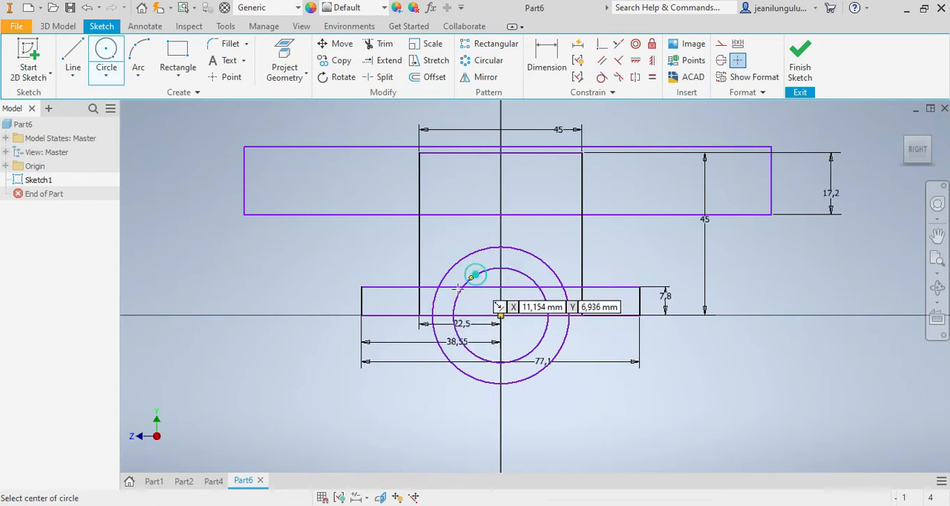
Step: Check the finished Part2 model from the right side, and return to the Part6 sketch
{"action": "left_click", "coordinate": [184, 481]}
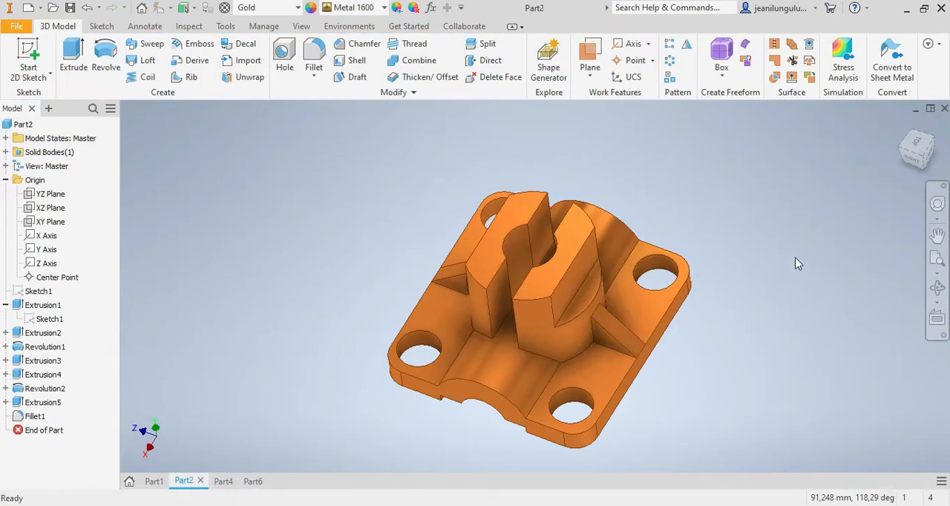
{"action": "left_click", "coordinate": [912, 157]}
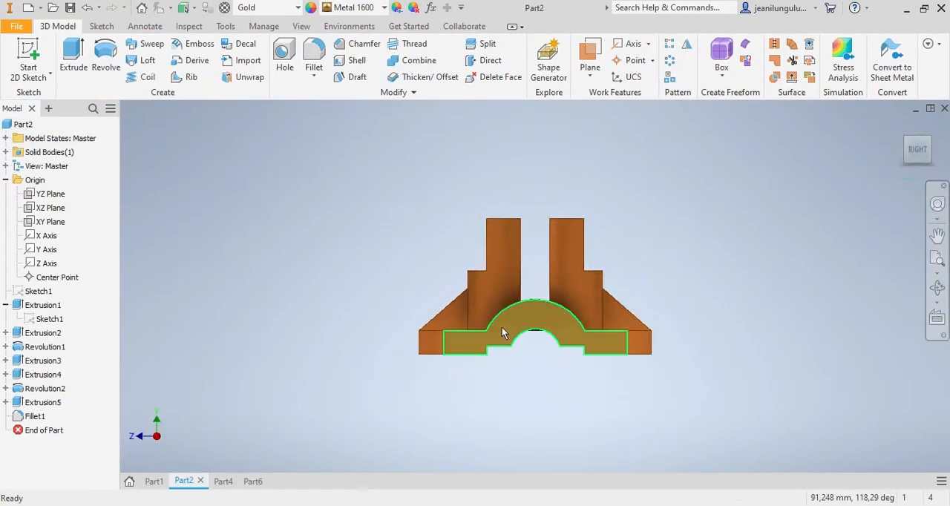
{"action": "left_click", "coordinate": [252, 483]}
Step: Dimension the outer circle with a diameter of 38.4 mm
{"action": "left_click", "coordinate": [546, 65]}
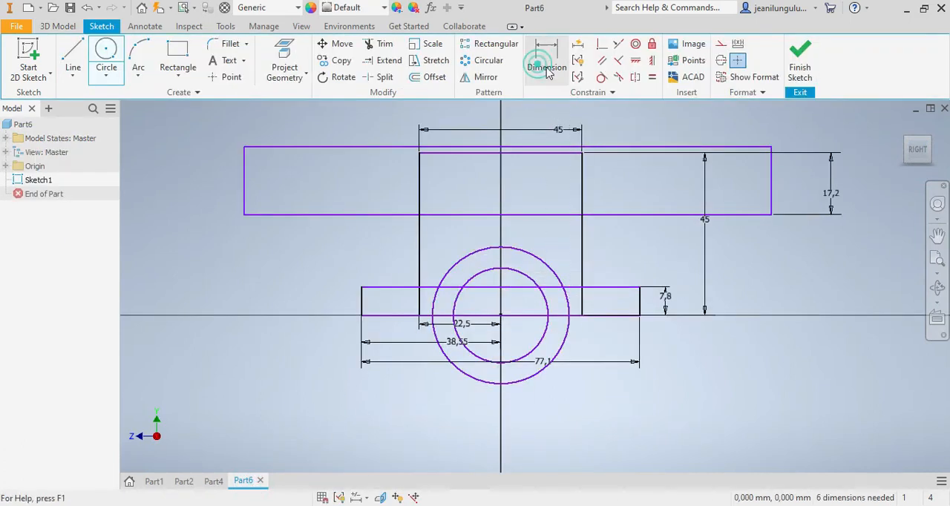
{"action": "left_click", "coordinate": [550, 273]}
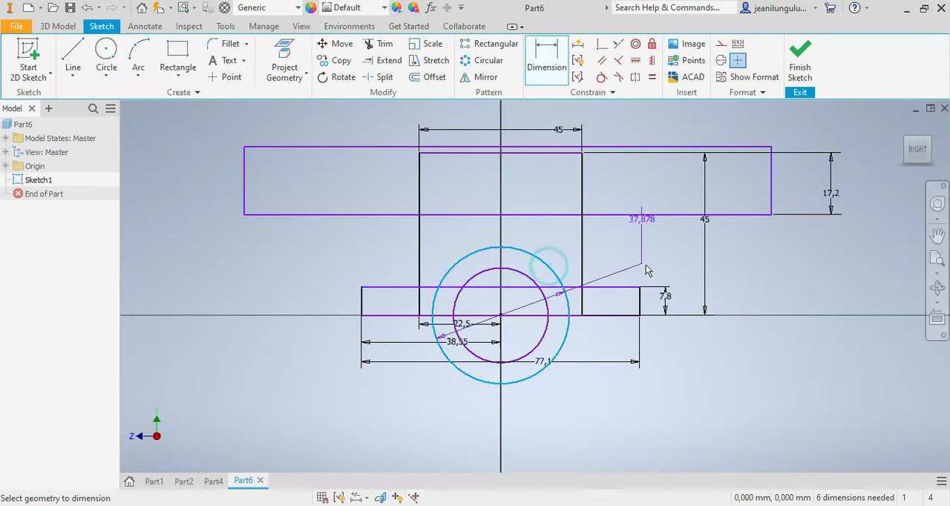
{"action": "left_click", "coordinate": [727, 293]}
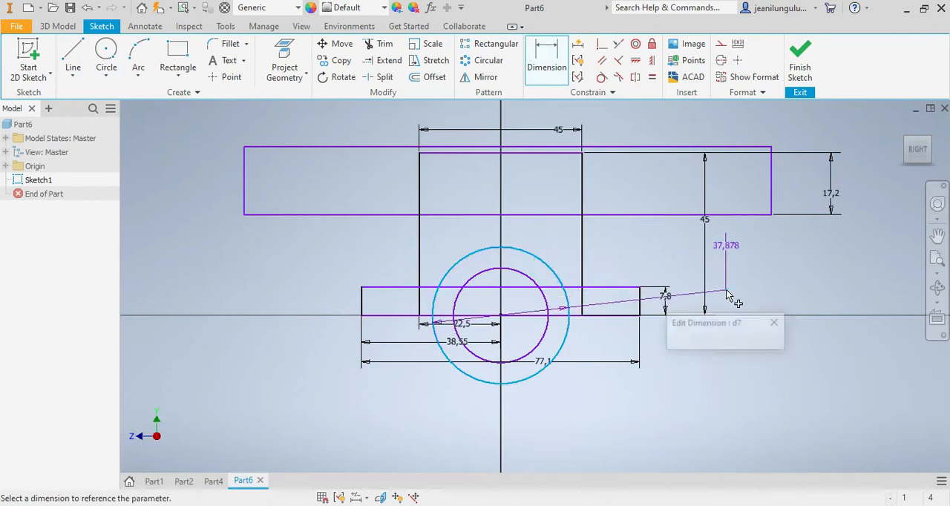
{"action": "type", "text": "38.4"}
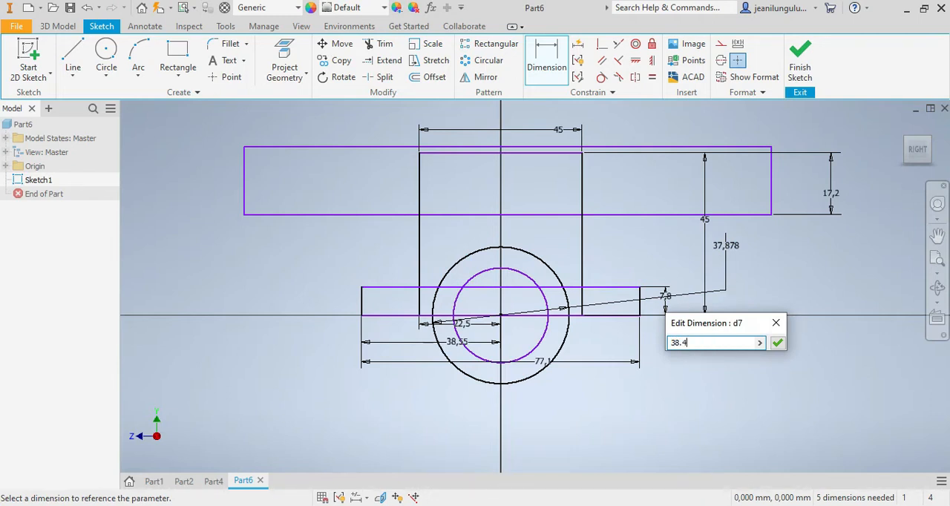
{"action": "key", "text": "Return"}
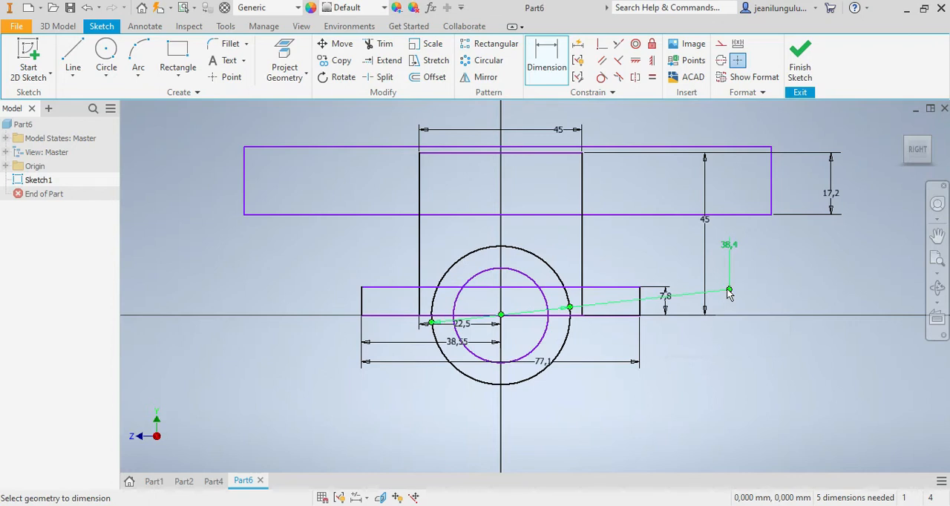
Step: Dimension the inner circle with a diameter of 19.2 mm
{"action": "left_click", "coordinate": [546, 342]}
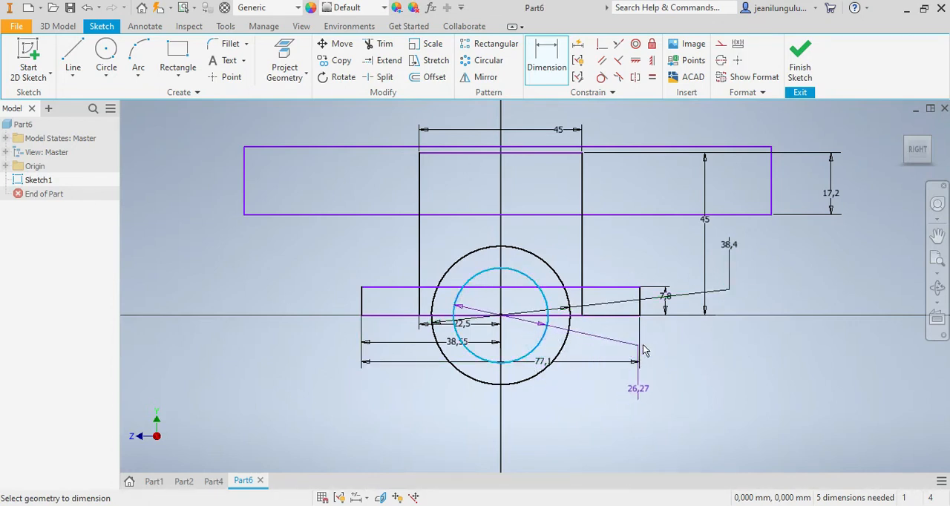
{"action": "left_click", "coordinate": [664, 339]}
{"action": "type", "text": "19."}
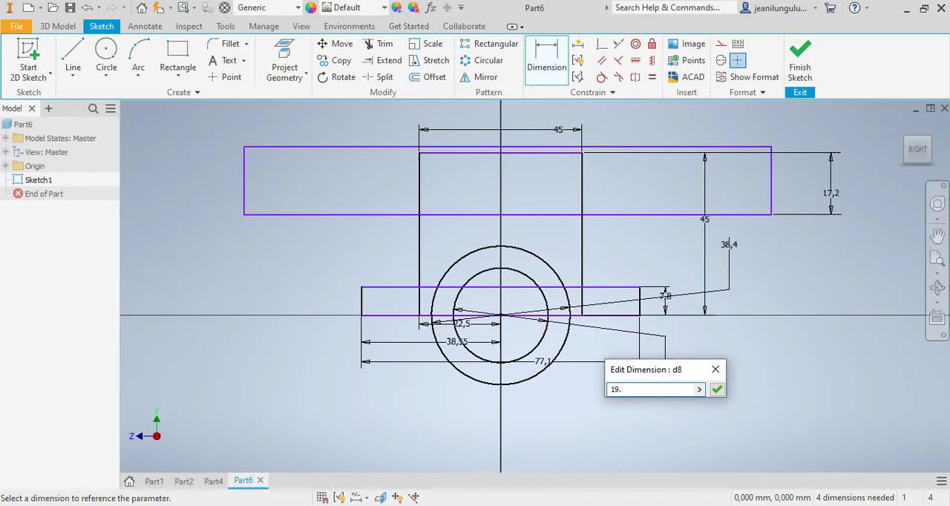
{"action": "type", "text": "2"}
{"action": "key", "text": "Return"}
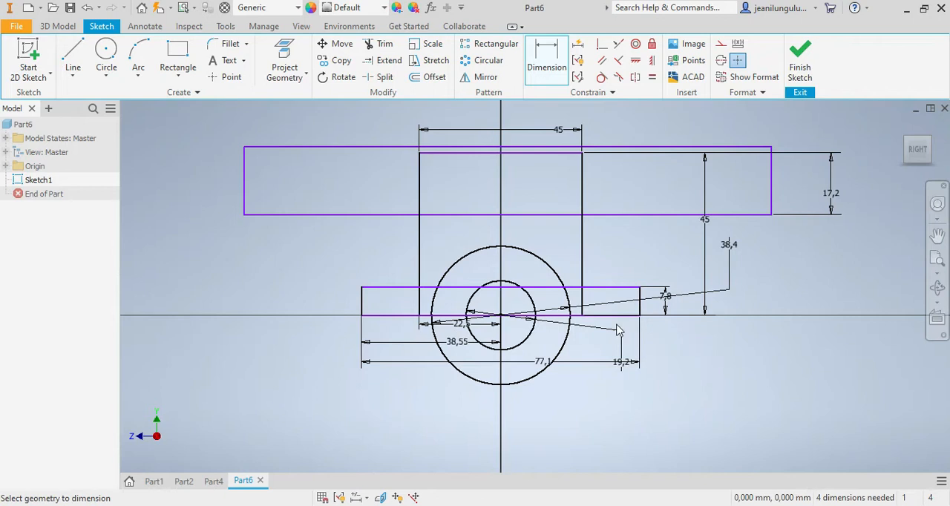
Step: Sketch a narrow upright rectangle about 15.5 mm wide across the vertical axis, from above the square to about 32 mm below its top edge
{"action": "scroll", "coordinate": [555, 230], "scroll_direction": "up", "scroll_amount": 3}
{"action": "scroll", "coordinate": [555, 219], "scroll_direction": "down", "scroll_amount": 5}
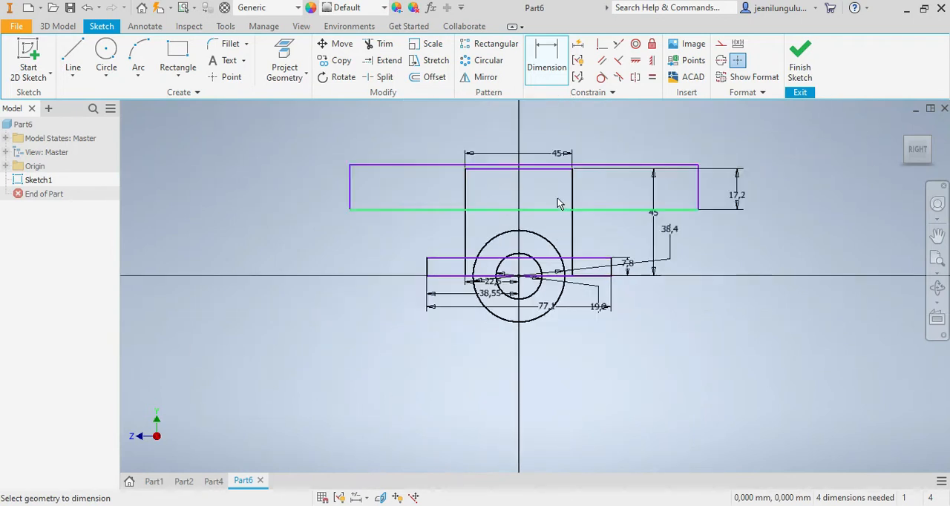
{"action": "scroll", "coordinate": [560, 159], "scroll_direction": "up", "scroll_amount": 3}
{"action": "left_click", "coordinate": [178, 53]}
{"action": "left_click", "coordinate": [451, 135]}
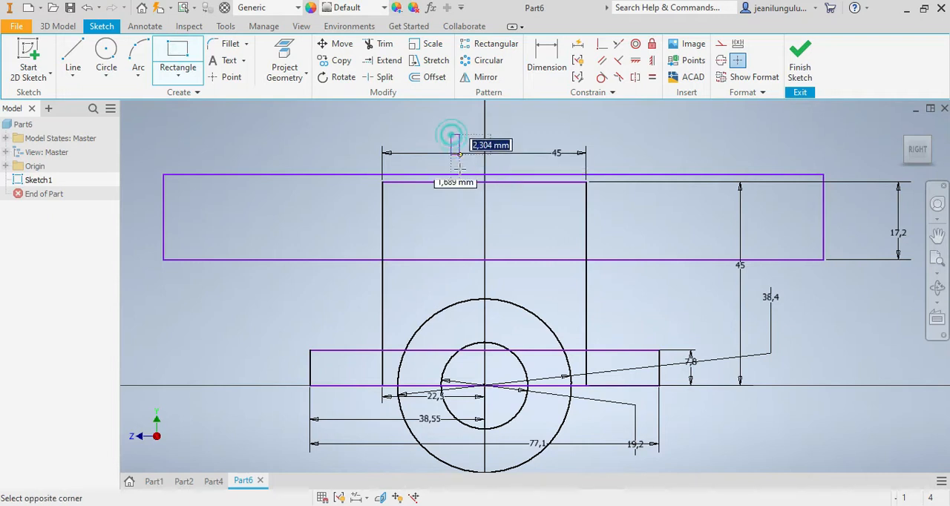
{"action": "left_click", "coordinate": [522, 327]}
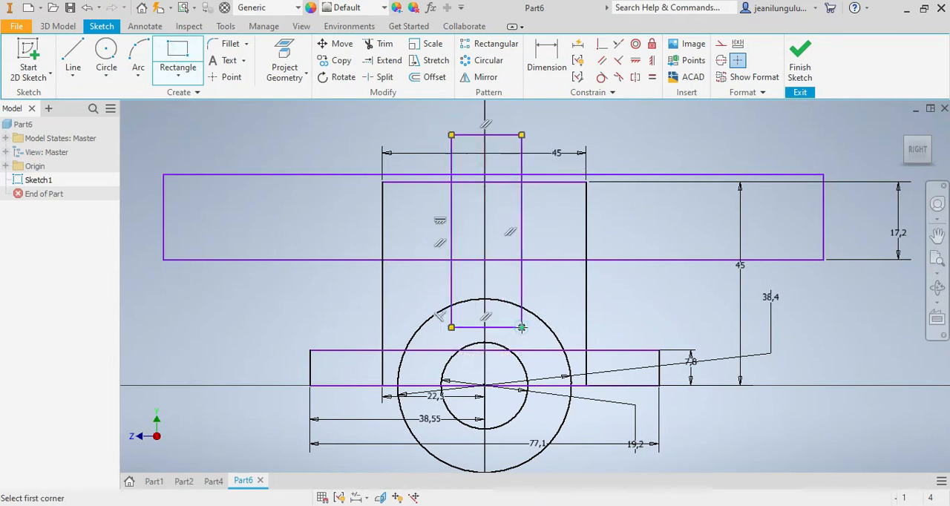
Step: Dimension the narrow rectangle's lower edge 30.9 mm below the square's top edge
{"action": "left_click", "coordinate": [546, 56]}
{"action": "left_click", "coordinate": [497, 183]}
{"action": "left_click", "coordinate": [502, 326]}
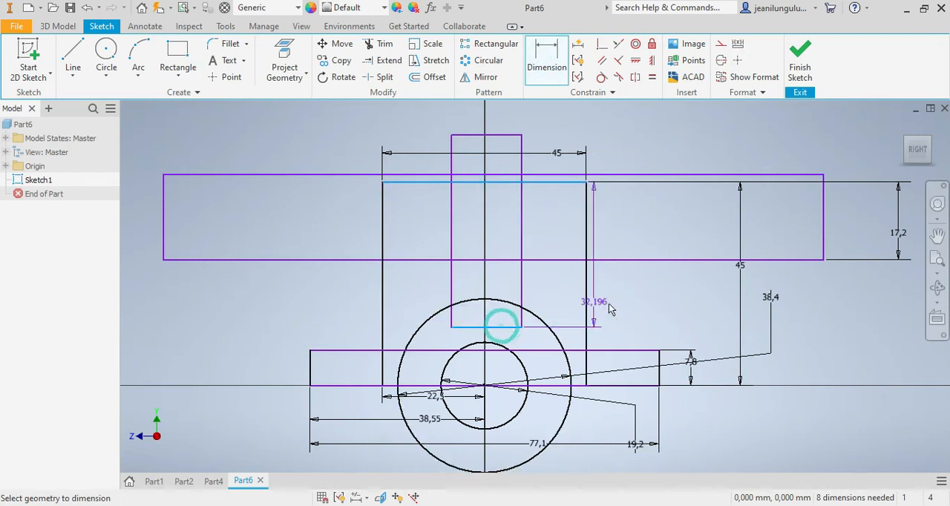
{"action": "left_click", "coordinate": [659, 297]}
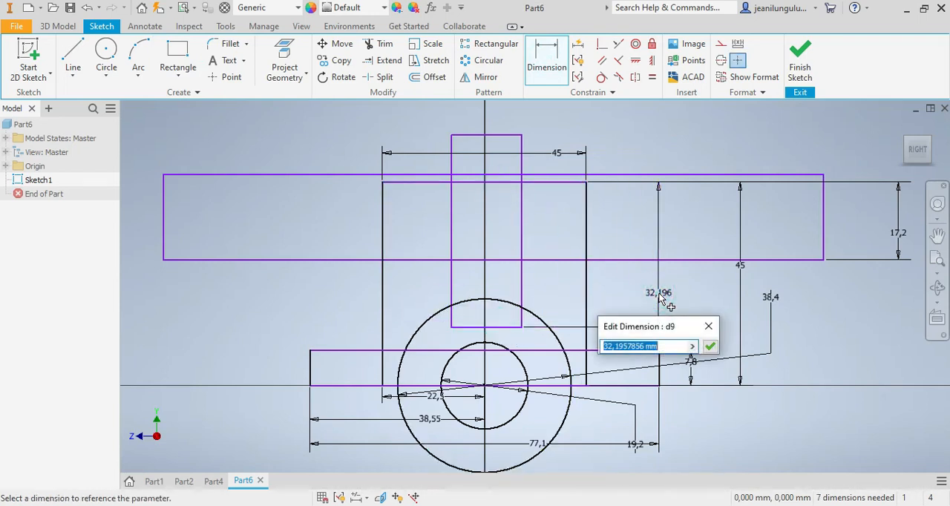
{"action": "type", "text": "30.9"}
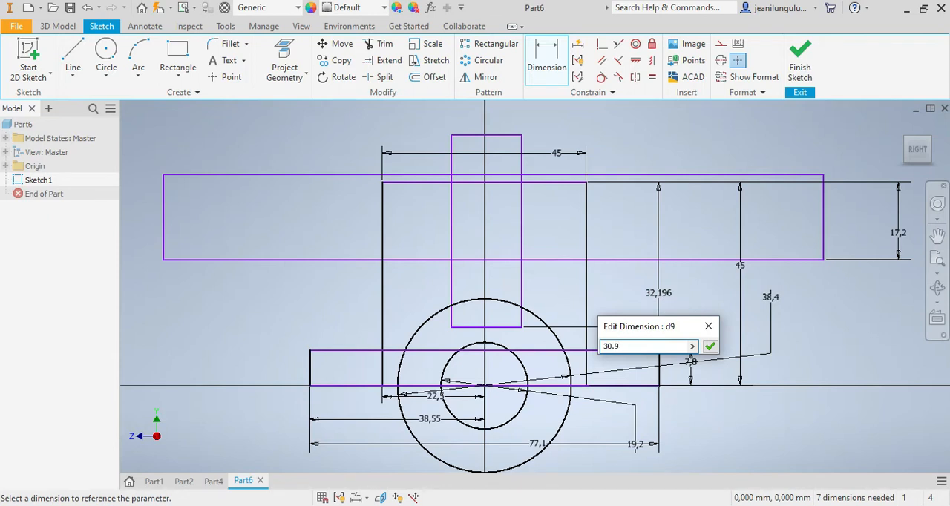
{"action": "key", "text": "Return"}
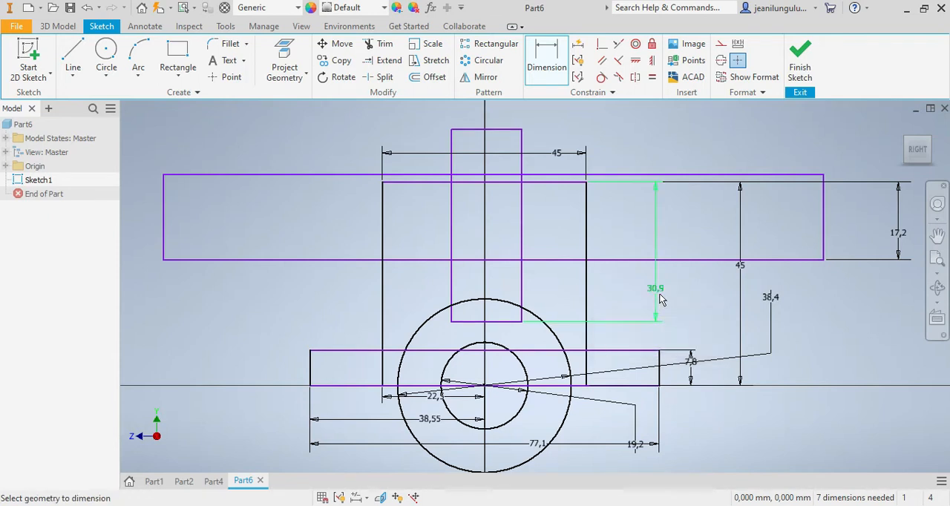
Step: Dimension the narrow rectangle's top edge to set its width to 9.8 mm
{"action": "left_click", "coordinate": [496, 130]}
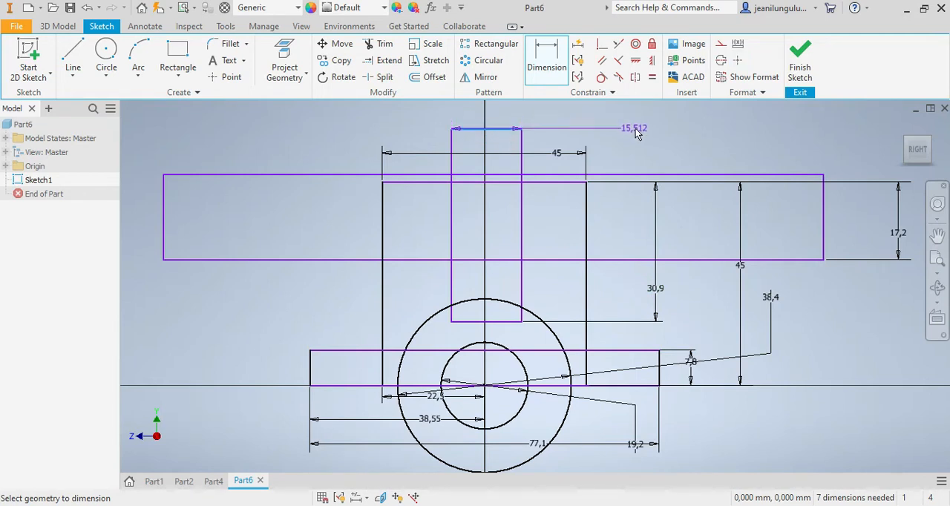
{"action": "left_click", "coordinate": [636, 126]}
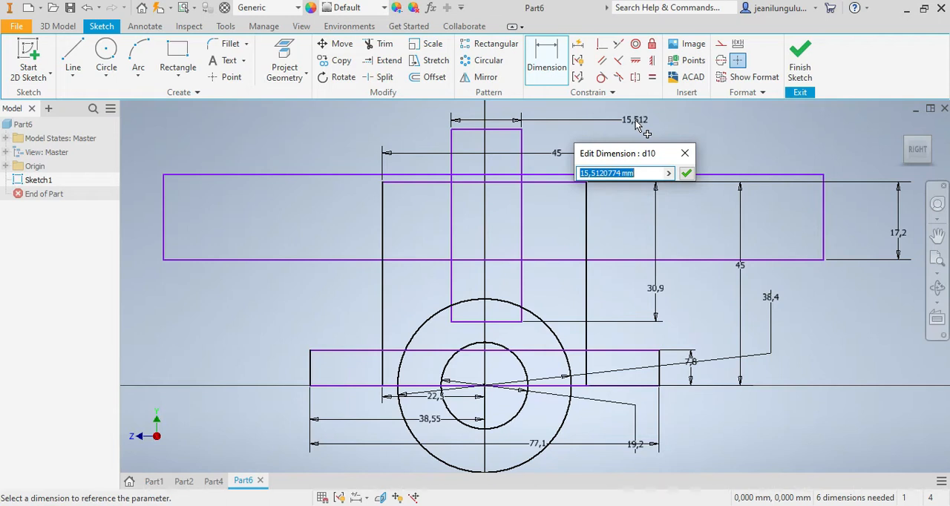
{"action": "type", "text": "9.8"}
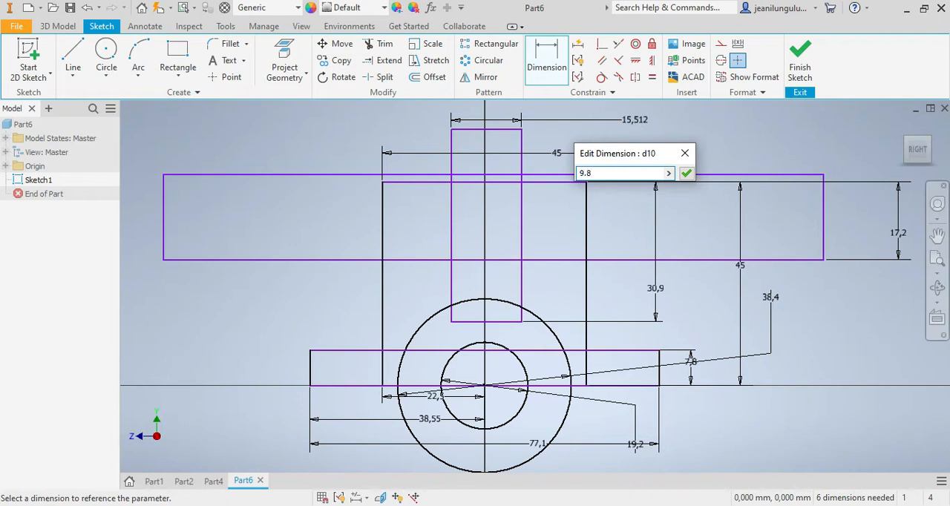
{"action": "key", "text": "Return"}
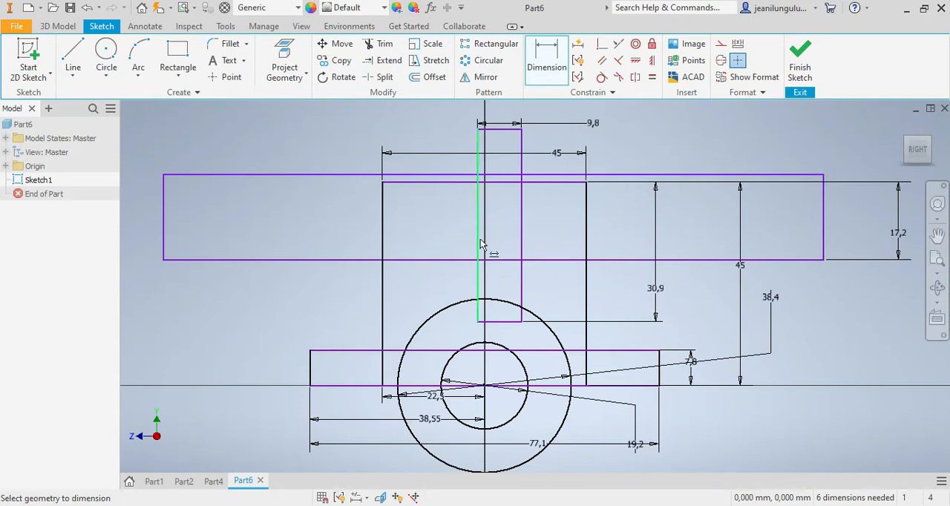
Step: Dimension the narrow rectangle's left edge 4.9 mm from the origin to centre it on the vertical axis
{"action": "left_click", "coordinate": [477, 281]}
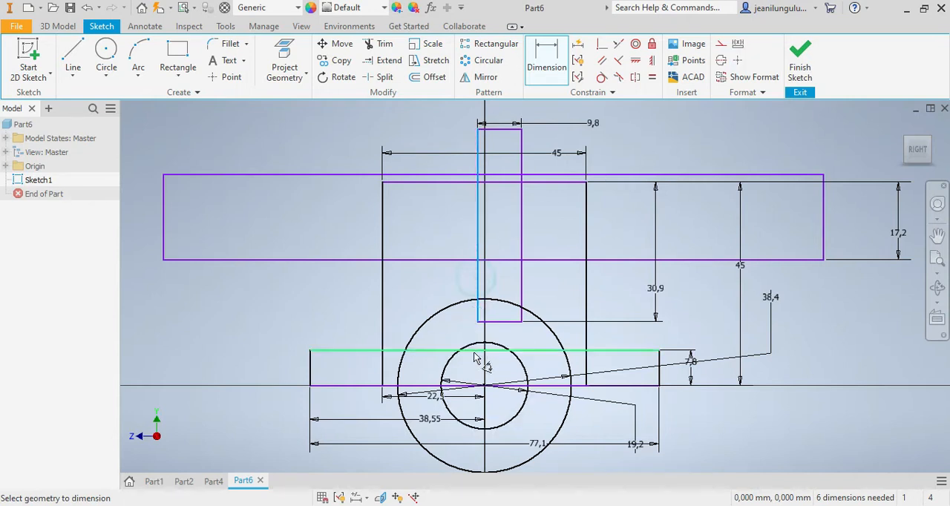
{"action": "left_click", "coordinate": [448, 312]}
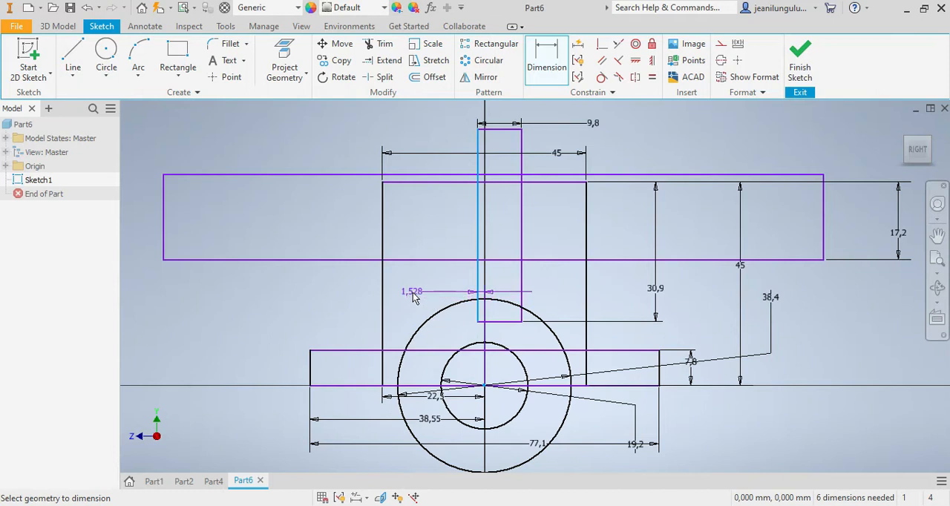
{"action": "left_click", "coordinate": [415, 290]}
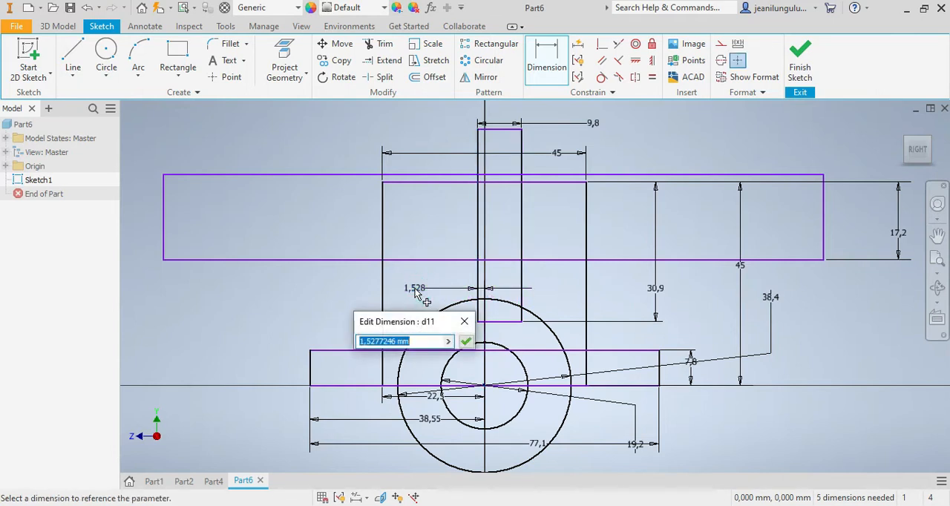
{"action": "type", "text": "4.9"}
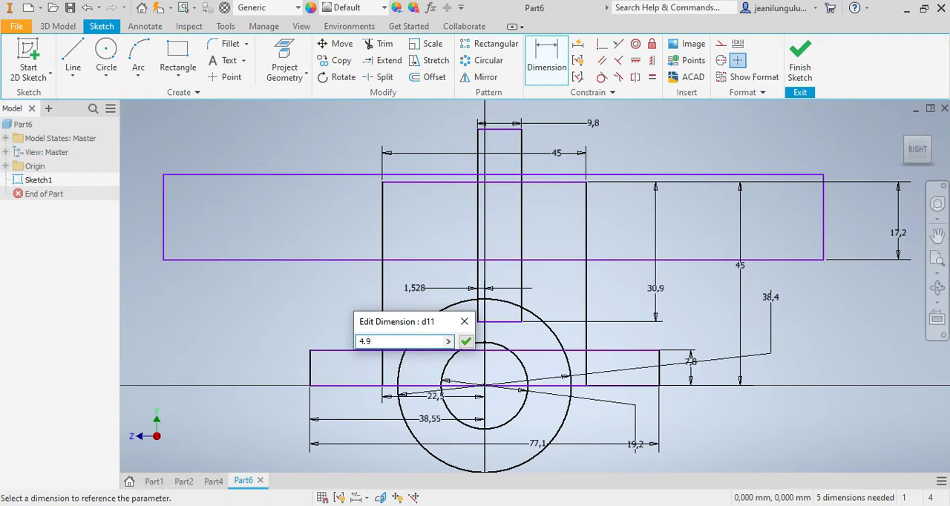
{"action": "key", "text": "Return"}
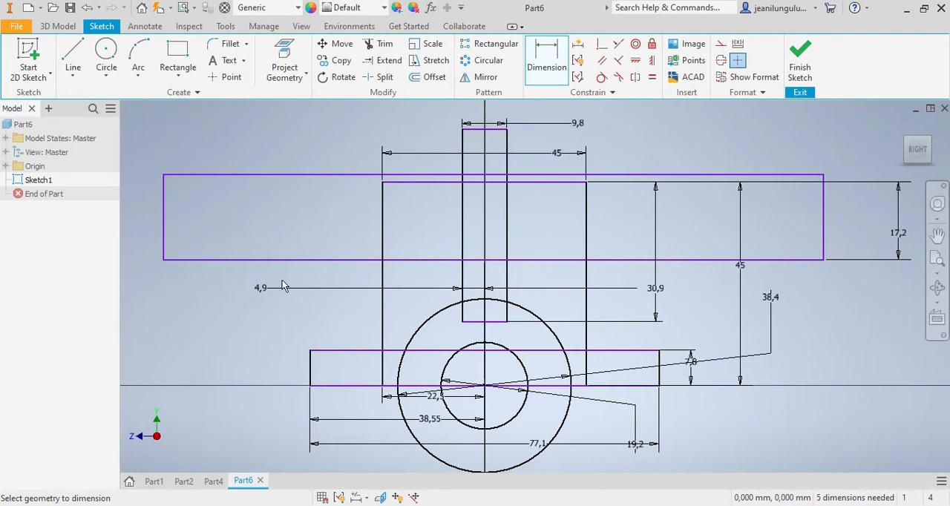
Step: Sketch a diagonal line about 20.6 mm long from the base rectangle's upper-left corner to the square's left side
{"action": "left_click", "coordinate": [73, 54]}
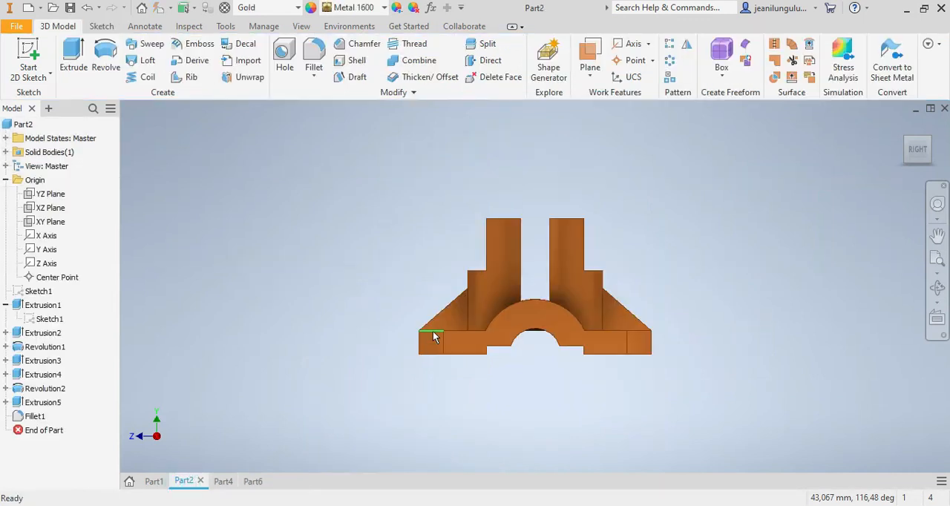
{"action": "left_click", "coordinate": [250, 481]}
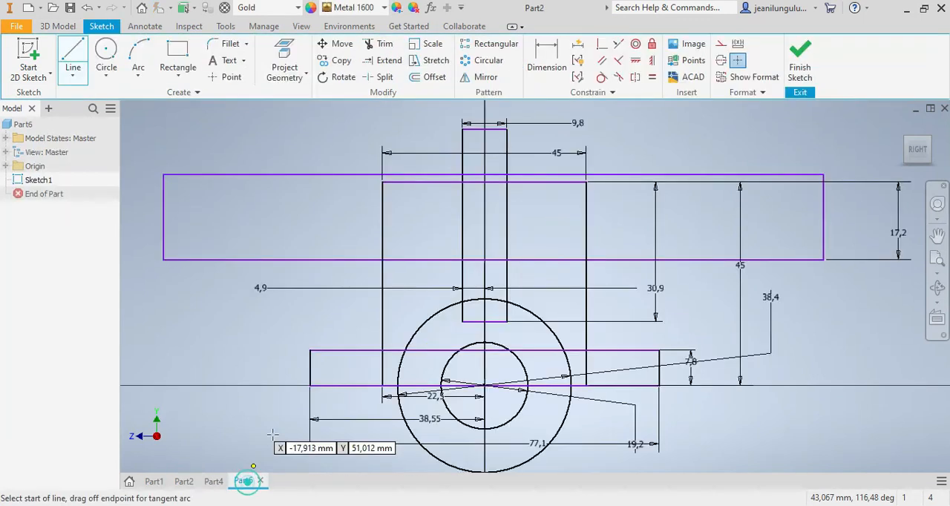
{"action": "left_click", "coordinate": [310, 350]}
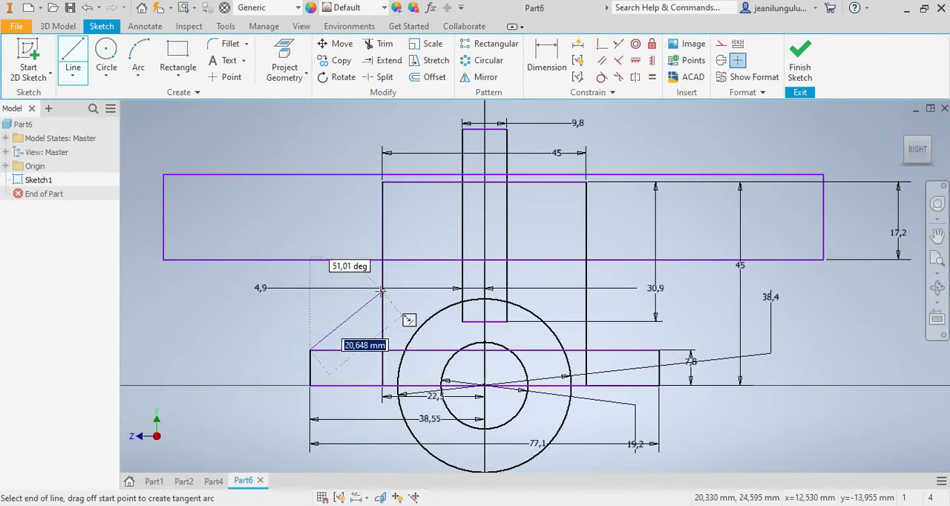
{"action": "double_click", "coordinate": [383, 292]}
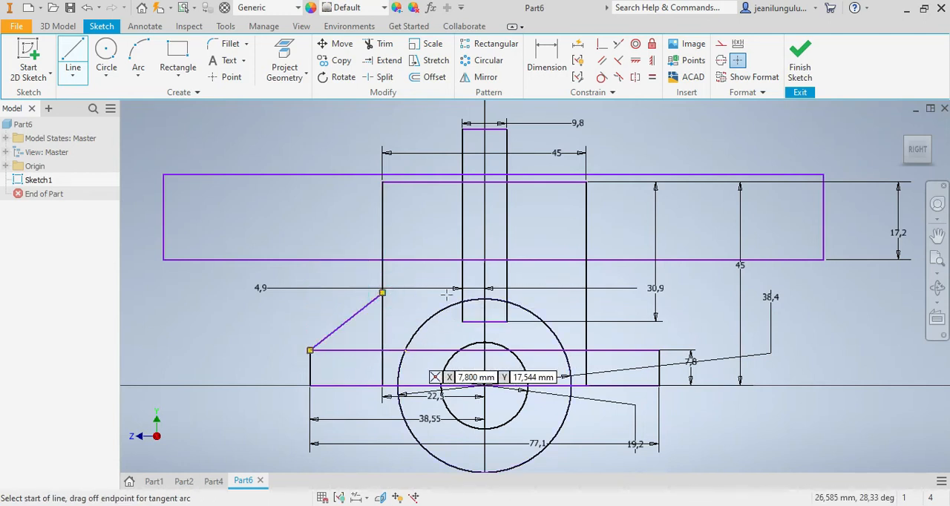
Step: Dimension the left diagonal's upper end 14 mm above the base rectangle's top edge
{"action": "left_click", "coordinate": [547, 55]}
{"action": "scroll", "coordinate": [380, 306], "scroll_direction": "up", "scroll_amount": 3}
{"action": "left_click", "coordinate": [386, 286]}
{"action": "left_click", "coordinate": [290, 396]}
{"action": "left_click", "coordinate": [202, 367]}
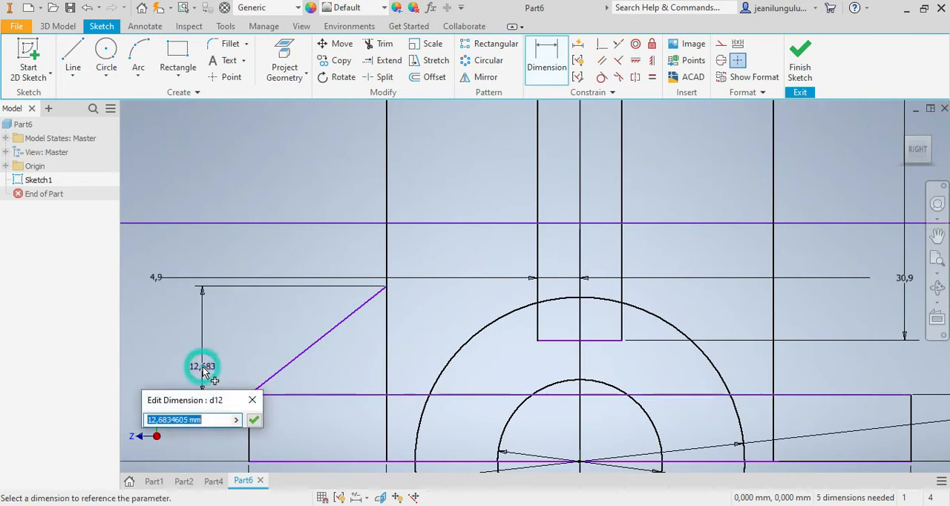
{"action": "type", "text": "14"}
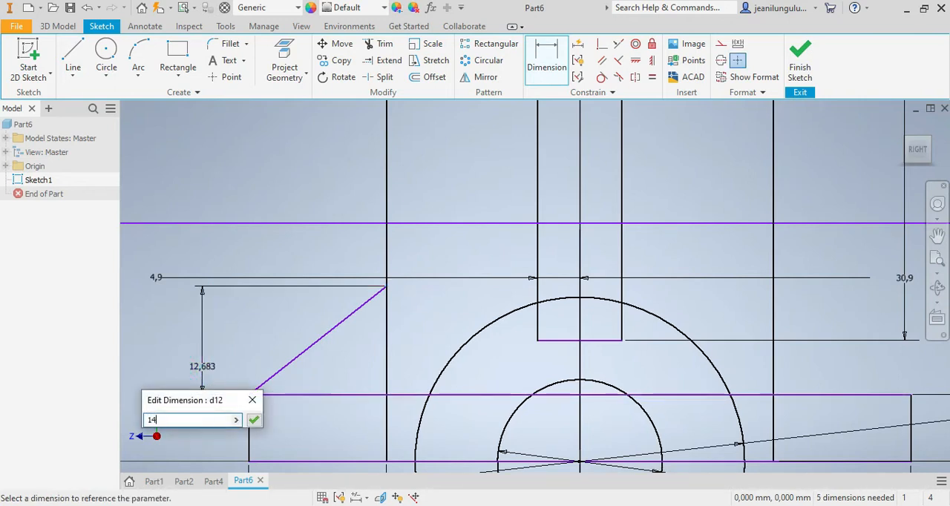
{"action": "key", "text": "Return"}
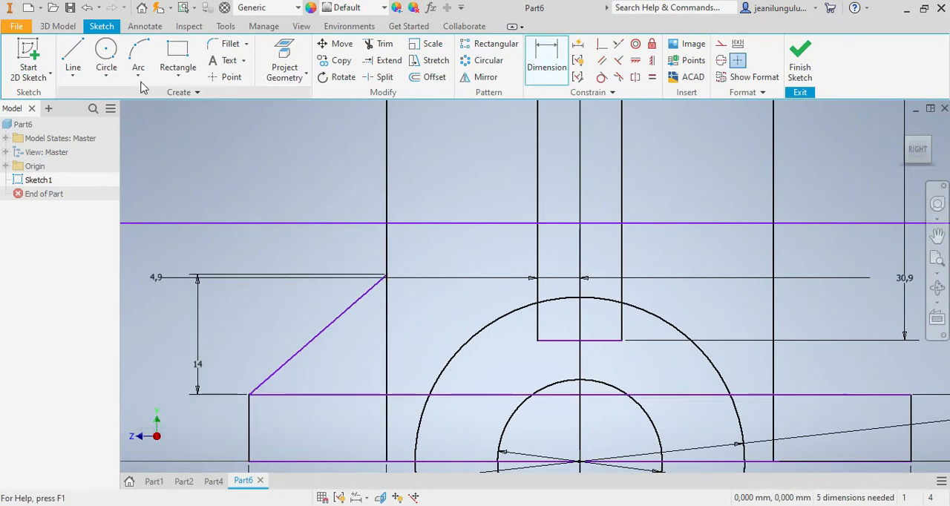
Step: Sketch a diagonal line from the base rectangle's upper-right corner to the square's right side
{"action": "left_click", "coordinate": [74, 53]}
{"action": "scroll", "coordinate": [747, 349], "scroll_direction": "down", "scroll_amount": 4}
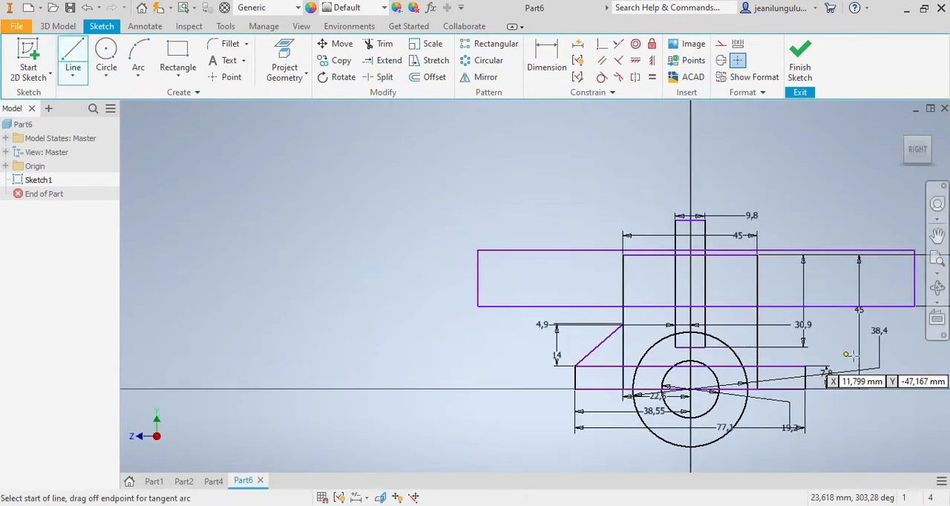
{"action": "scroll", "coordinate": [774, 356], "scroll_direction": "up", "scroll_amount": 2}
{"action": "left_click", "coordinate": [758, 374]}
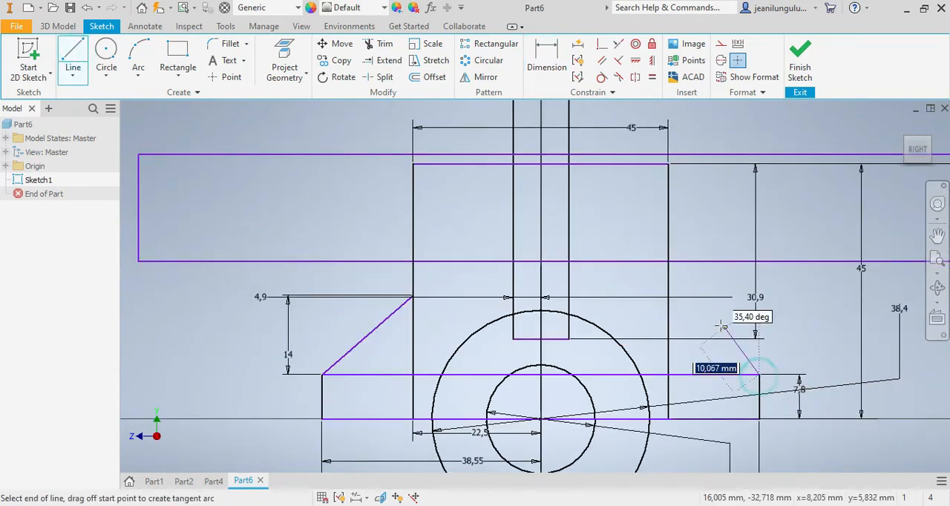
{"action": "double_click", "coordinate": [668, 292]}
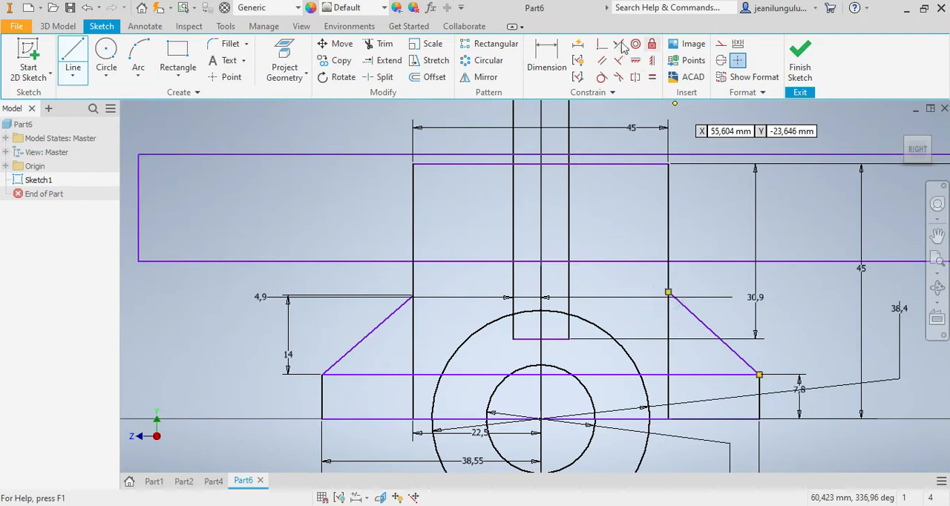
Step: Try to dimension the right diagonal's upper end from the base rectangle's top edge, and undo the diagonal line
{"action": "left_click", "coordinate": [549, 56]}
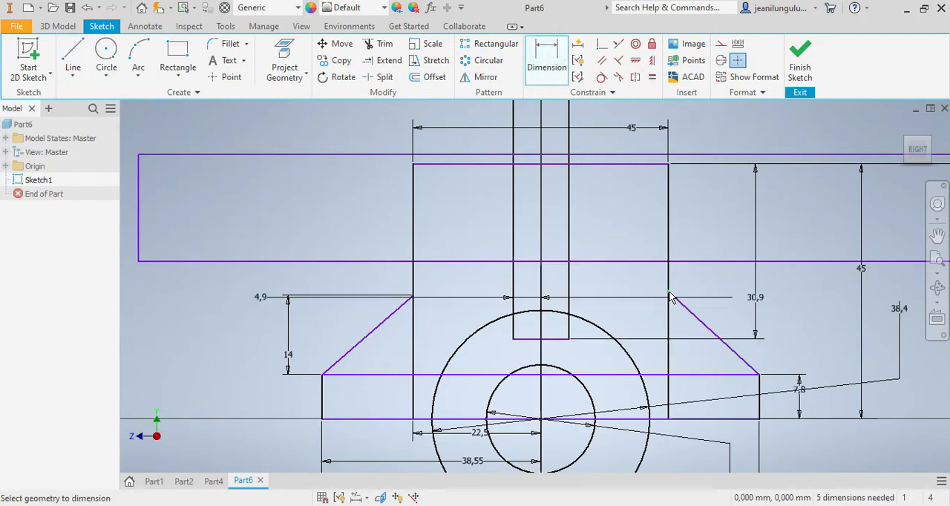
{"action": "left_click", "coordinate": [688, 376]}
{"action": "left_click", "coordinate": [816, 349]}
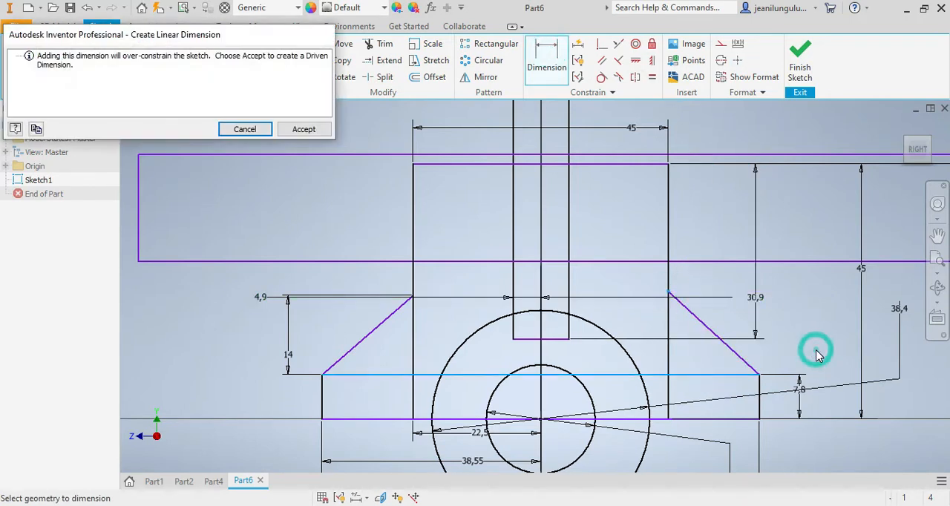
{"action": "left_click", "coordinate": [244, 129]}
{"action": "left_click", "coordinate": [87, 7]}
{"action": "key", "text": "Escape"}
Step: Redraw the right diagonal about 17.5 mm long from the base rectangle's upper-right corner to the square's right side
{"action": "scroll", "coordinate": [812, 383], "scroll_direction": "up", "scroll_amount": 2}
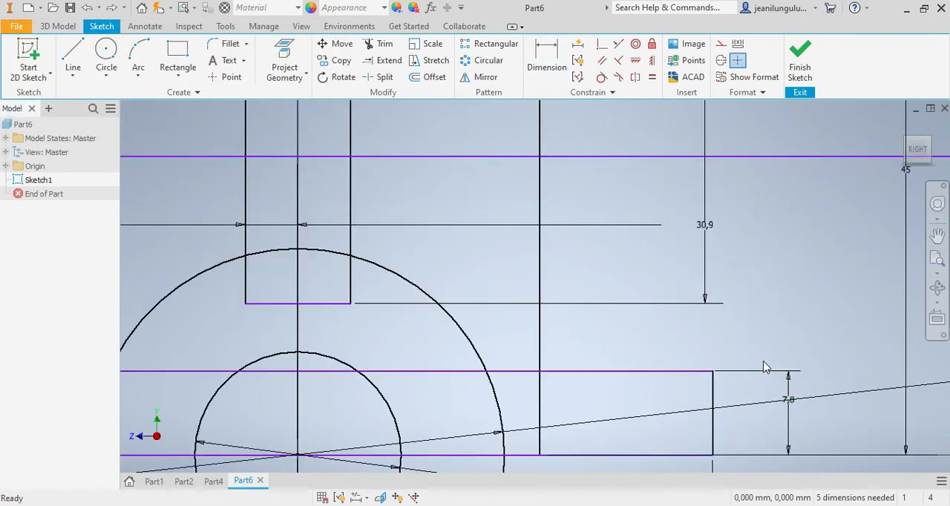
{"action": "scroll", "coordinate": [764, 367], "scroll_direction": "up", "scroll_amount": 2}
{"action": "scroll", "coordinate": [586, 330], "scroll_direction": "down", "scroll_amount": 2}
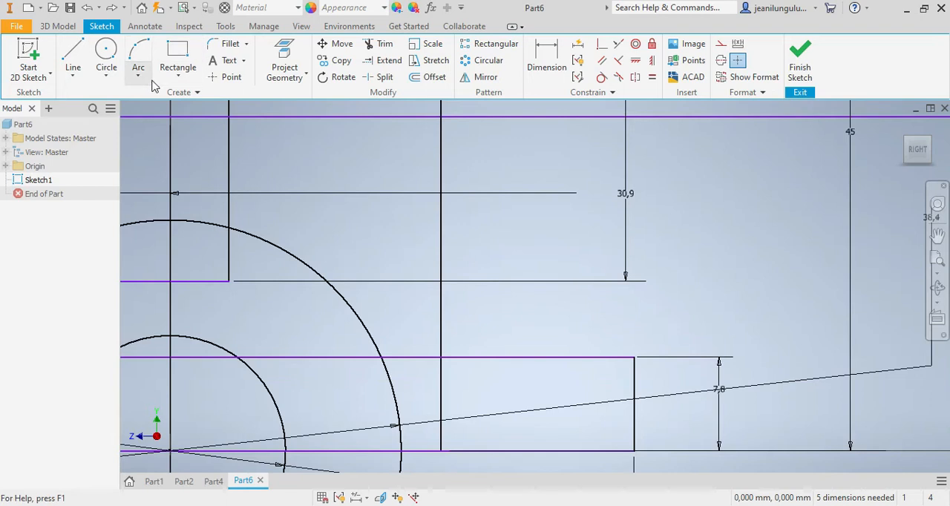
{"action": "left_click", "coordinate": [73, 54]}
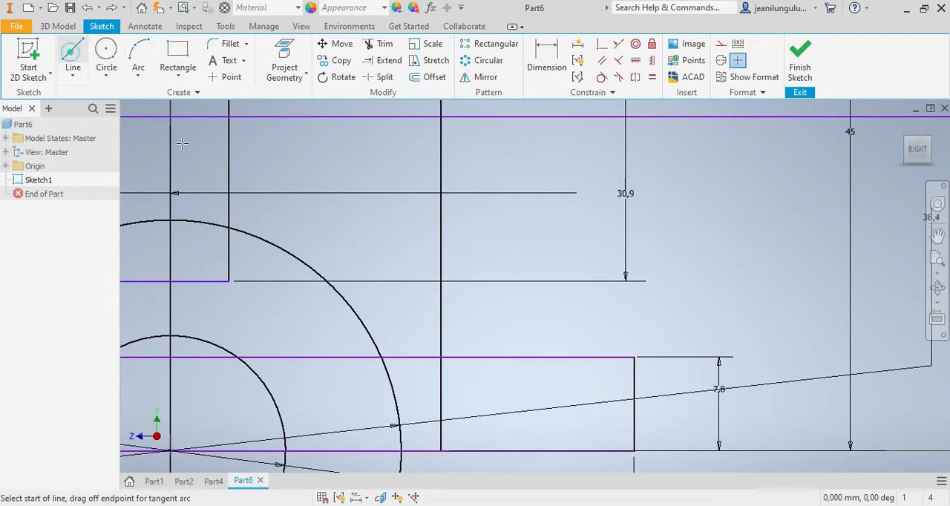
{"action": "left_click", "coordinate": [633, 358]}
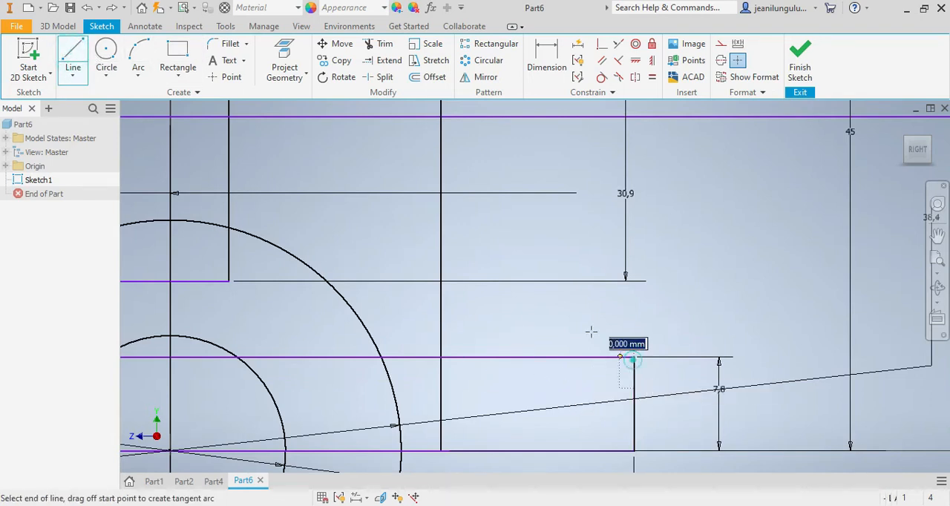
{"action": "left_click", "coordinate": [441, 257]}
Step: Dimension the right diagonal's upper end 14 mm above the base rectangle's top edge
{"action": "key", "text": "d"}
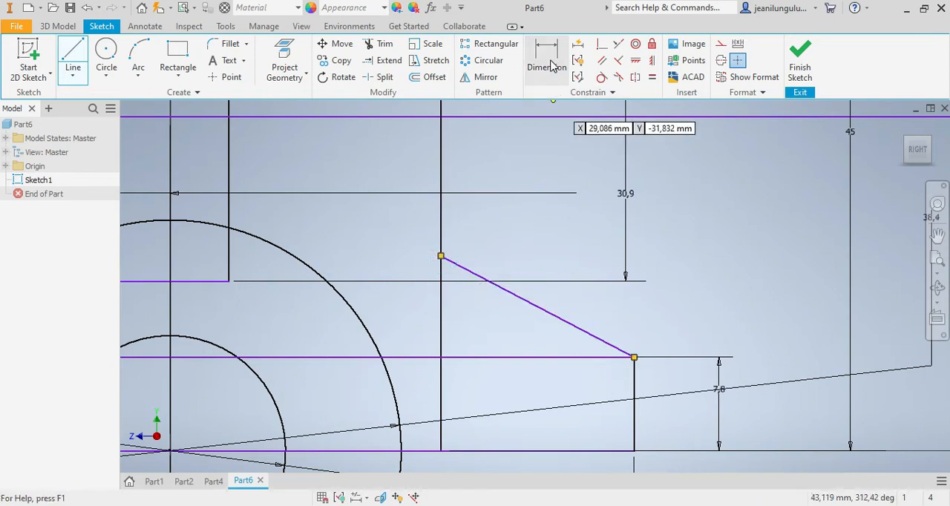
{"action": "left_click", "coordinate": [440, 257]}
{"action": "left_click", "coordinate": [492, 357]}
{"action": "left_click", "coordinate": [688, 314]}
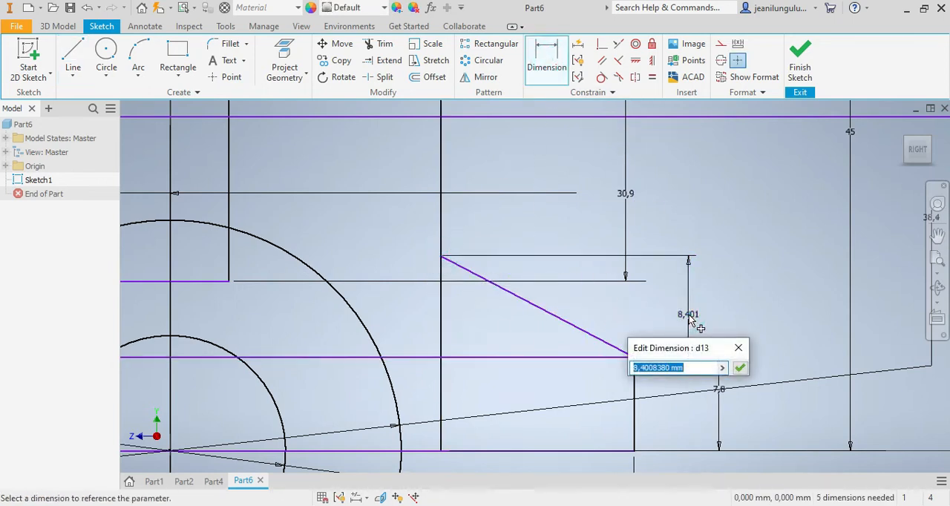
{"action": "type", "text": "14"}
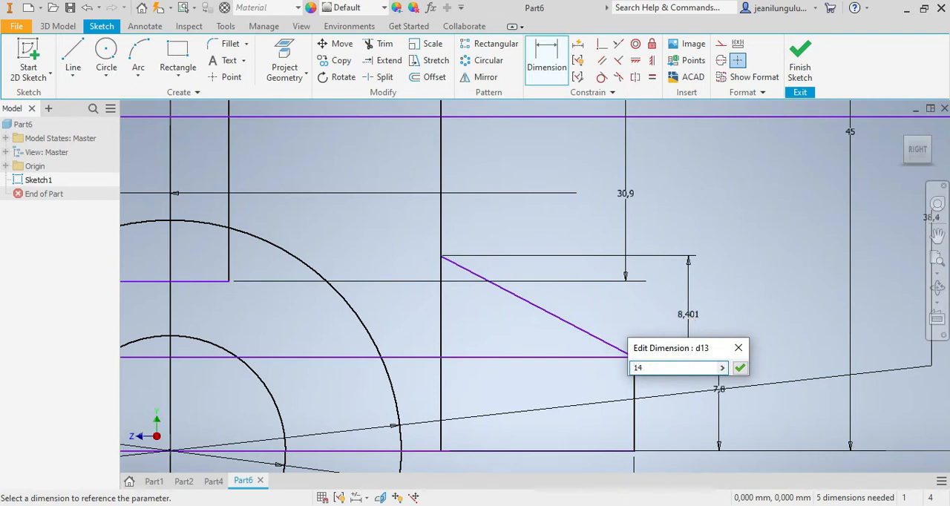
{"action": "key", "text": "Return"}
Step: Sketch a low rectangle about 36.5 by 3.9 mm on the base's bottom edge, across the inner circle
{"action": "scroll", "coordinate": [691, 268], "scroll_direction": "down", "scroll_amount": 5}
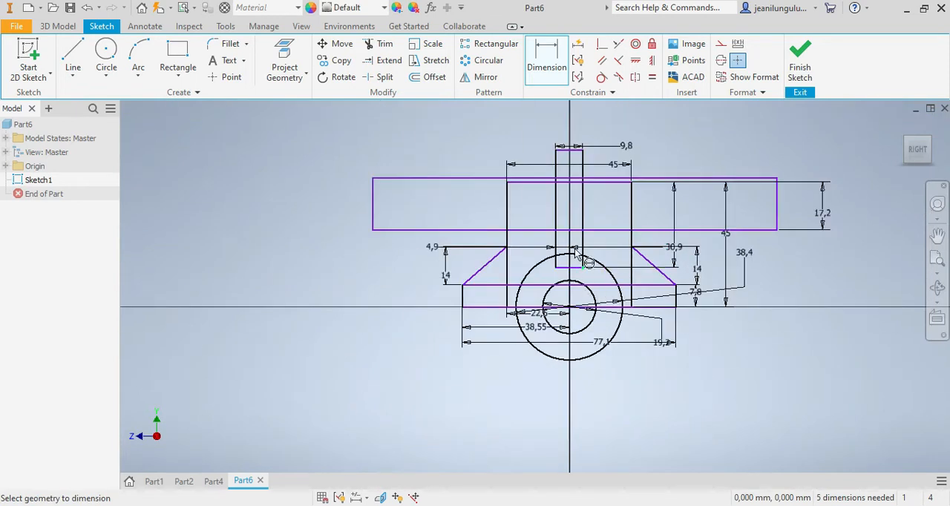
{"action": "scroll", "coordinate": [501, 276], "scroll_direction": "up", "scroll_amount": 4}
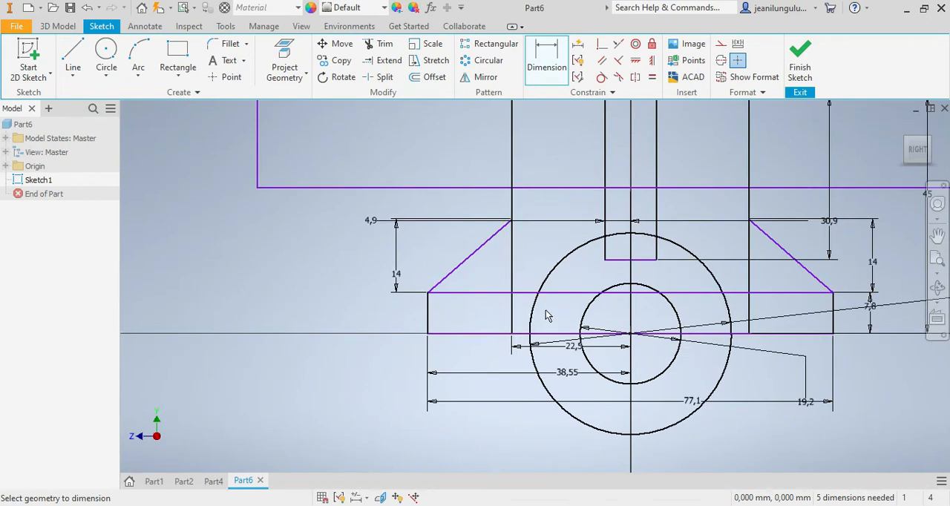
{"action": "left_click", "coordinate": [177, 52]}
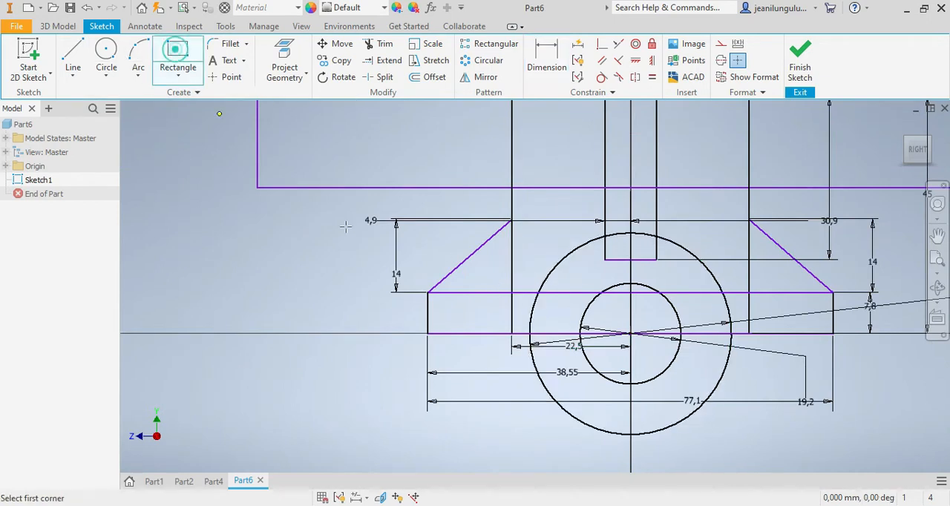
{"action": "left_click", "coordinate": [548, 333]}
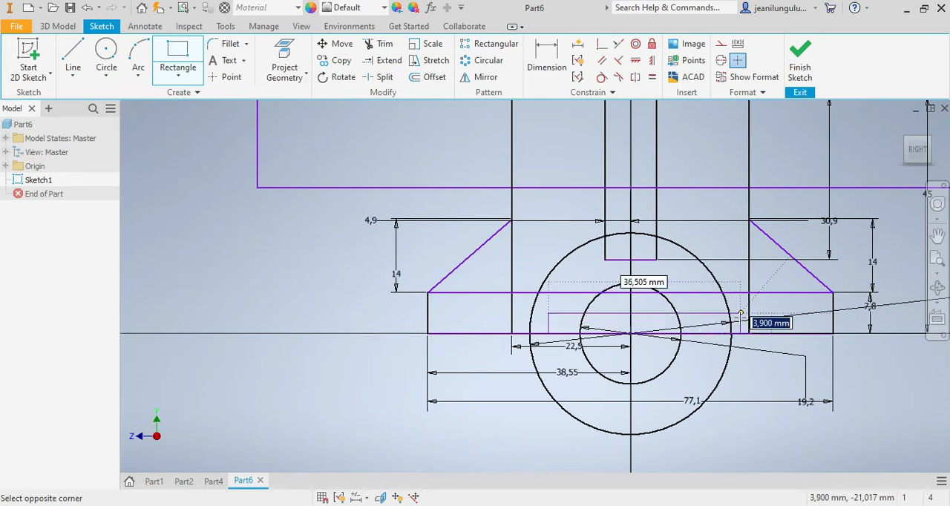
{"action": "left_click", "coordinate": [740, 313]}
Step: Dimension the low rectangle's top edge to set its width to 32.1 mm
{"action": "left_click", "coordinate": [546, 59]}
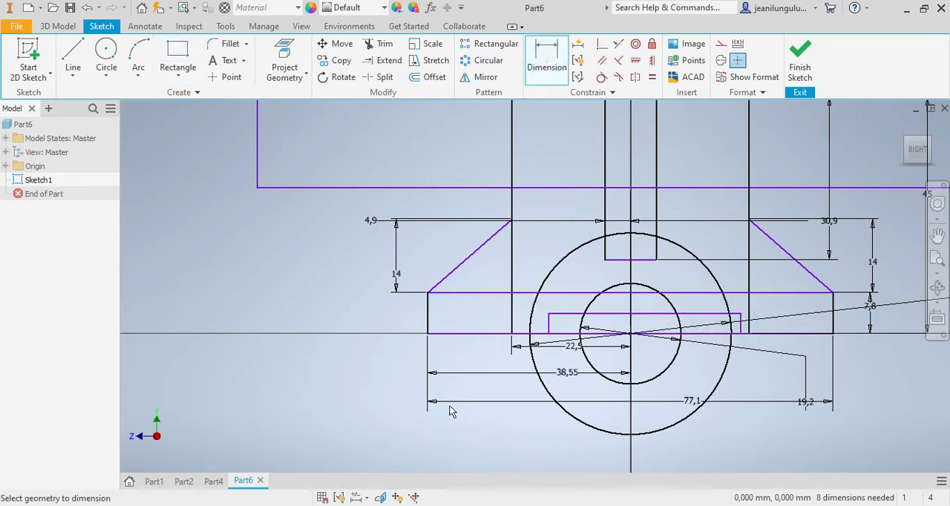
{"action": "left_click", "coordinate": [184, 481]}
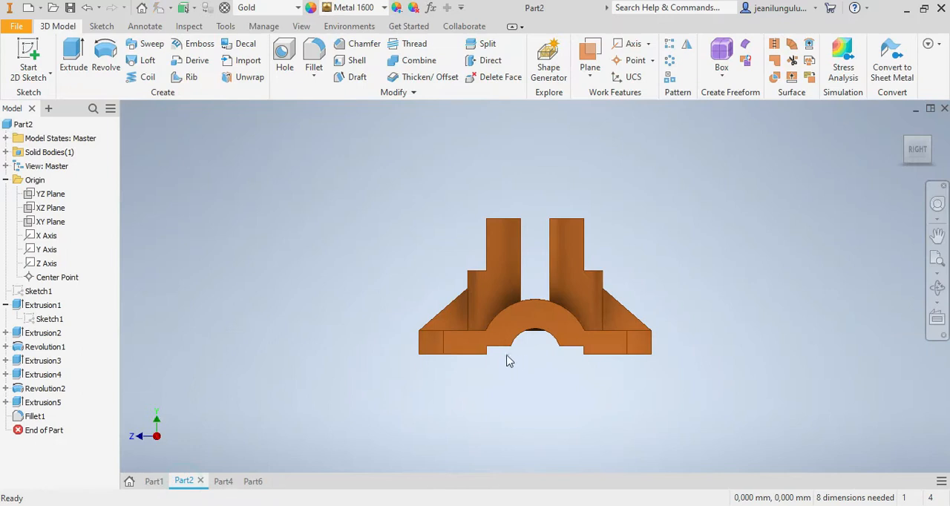
{"action": "left_click", "coordinate": [253, 480]}
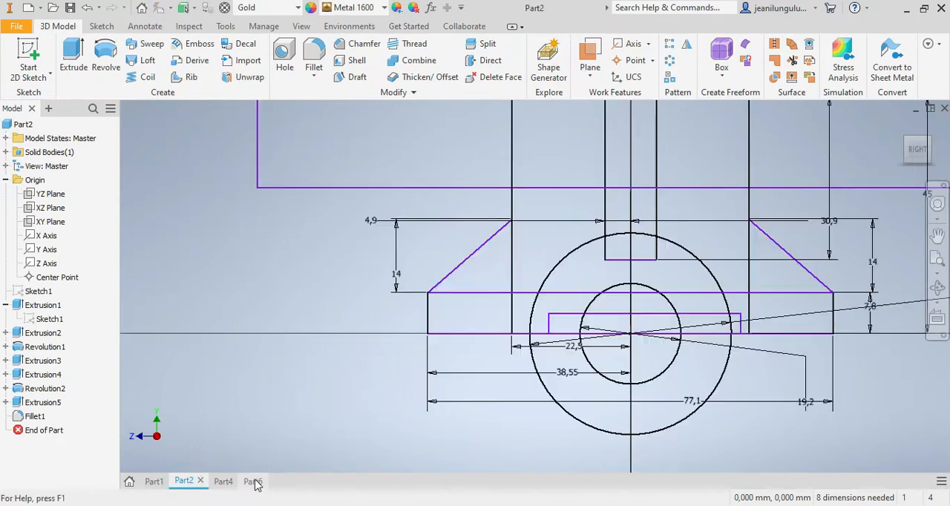
{"action": "left_click", "coordinate": [569, 326]}
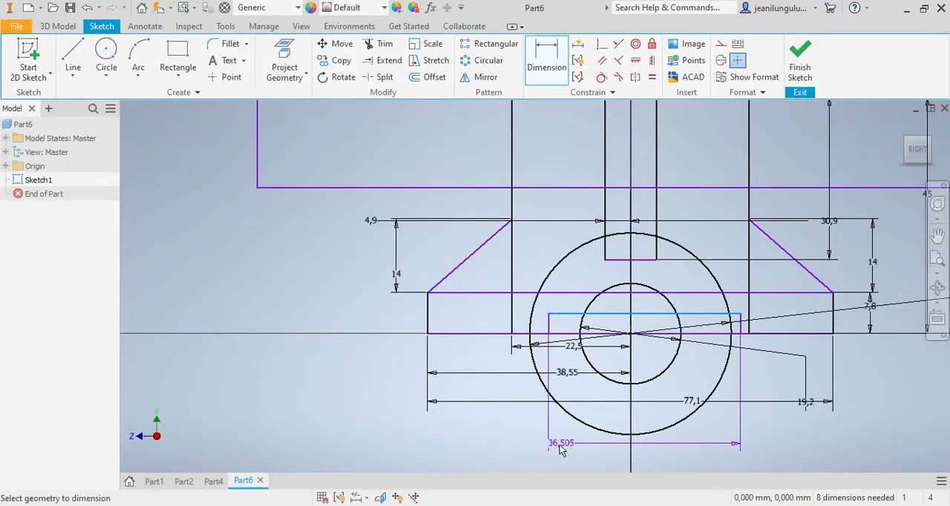
{"action": "left_click", "coordinate": [573, 448]}
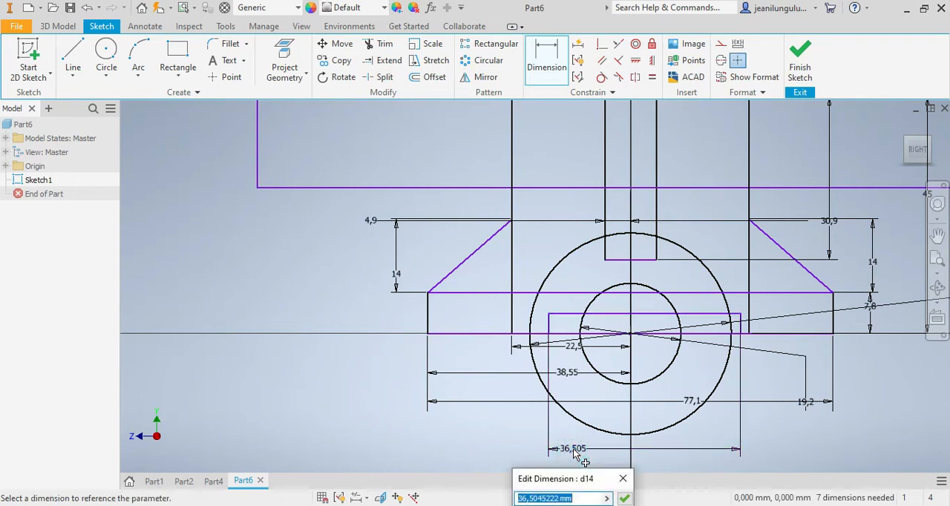
{"action": "type", "text": "32.1"}
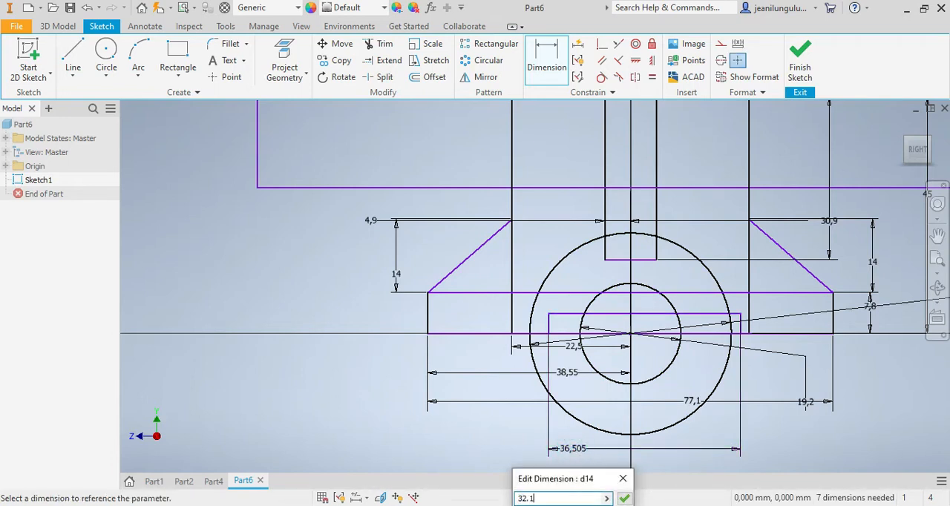
{"action": "key", "text": "Return"}
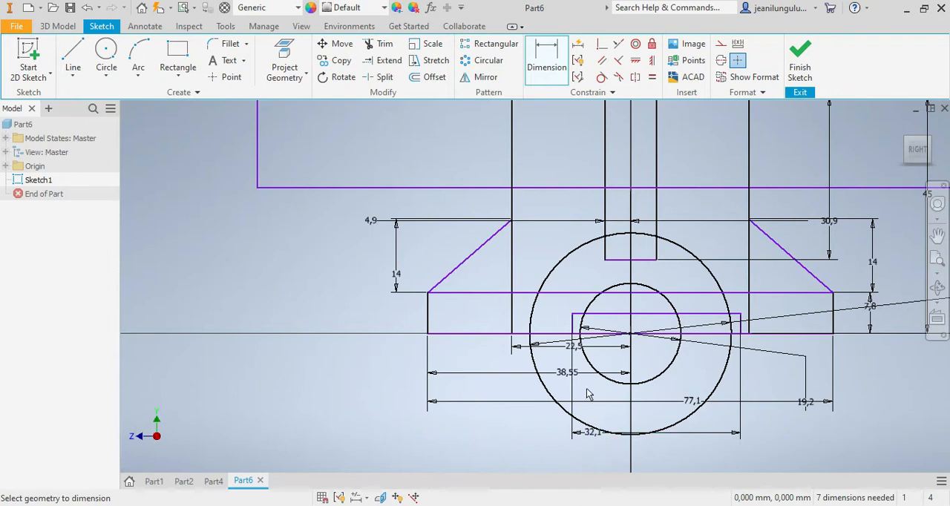
Step: Dimension the low rectangle's left edge 16.05 mm from the origin to centre it on the vertical axis
{"action": "left_click", "coordinate": [572, 323]}
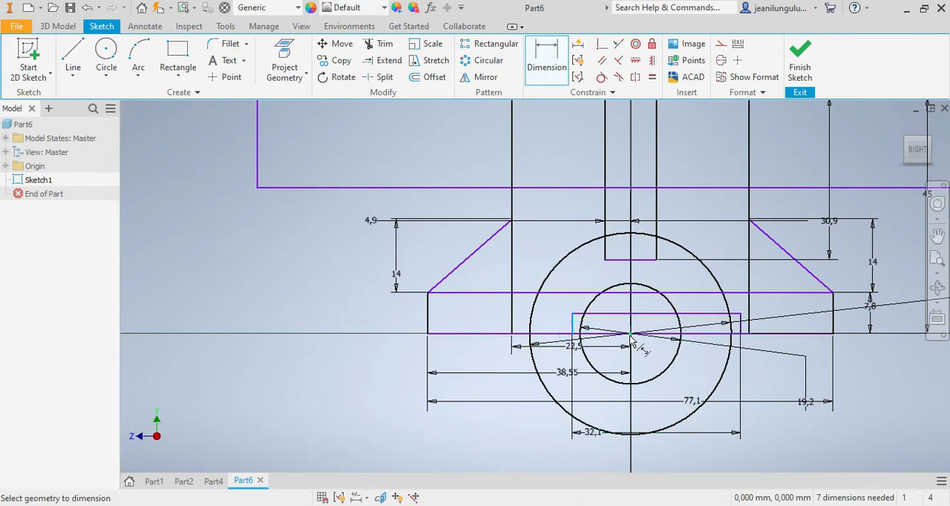
{"action": "left_click", "coordinate": [631, 337]}
{"action": "left_click", "coordinate": [602, 454]}
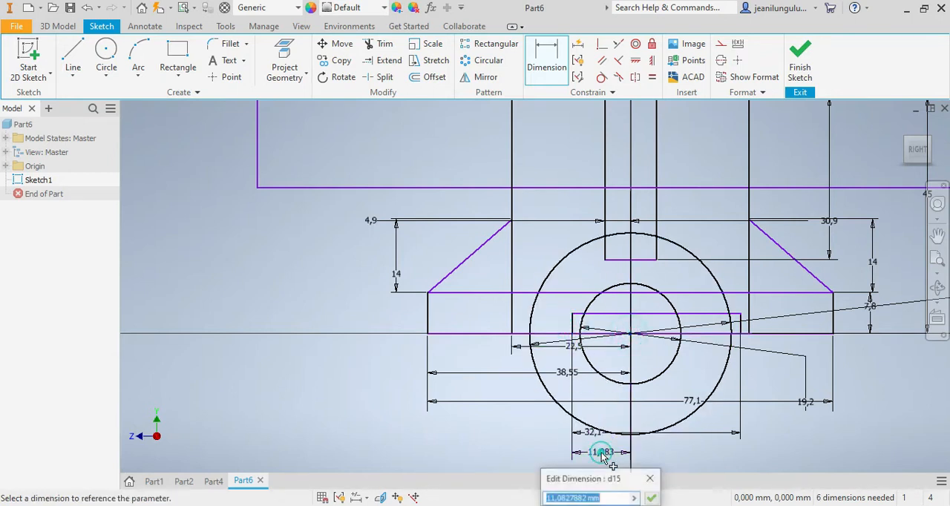
{"action": "type", "text": "16.05"}
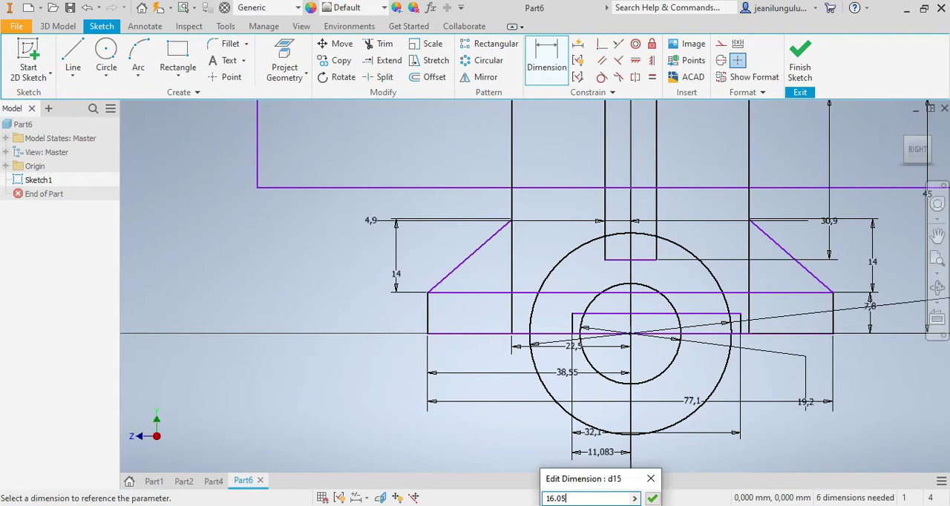
{"action": "key", "text": "Return"}
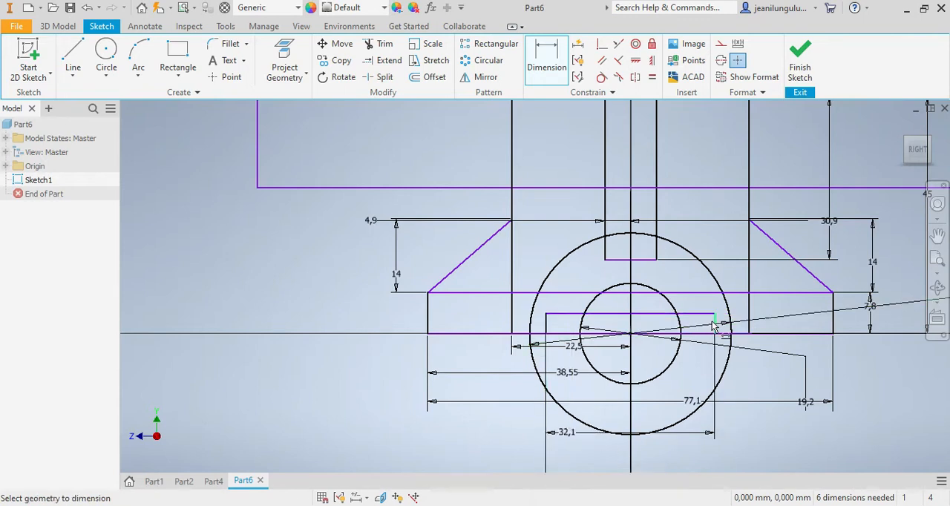
Step: Dimension the low rectangle's height above the base's bottom edge as 2.7 mm
{"action": "left_click", "coordinate": [715, 323]}
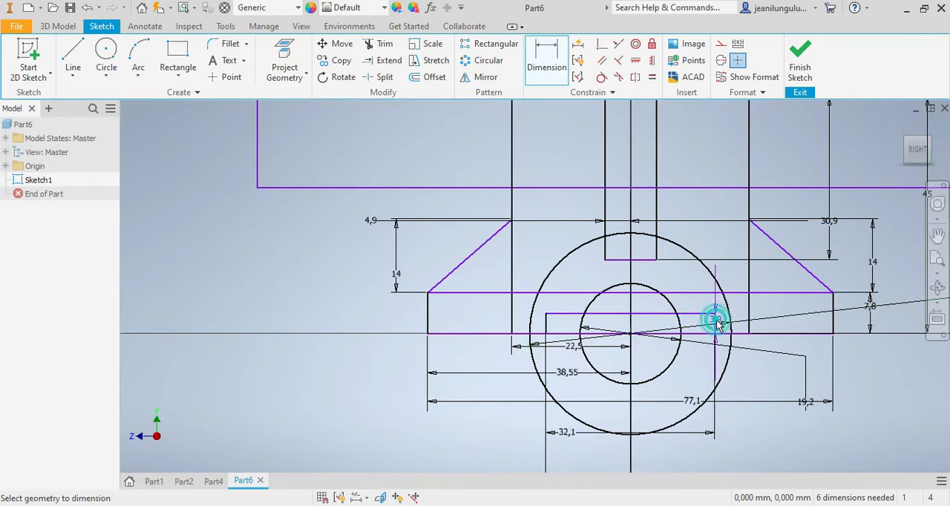
{"action": "left_click", "coordinate": [793, 335]}
{"action": "left_click", "coordinate": [818, 348]}
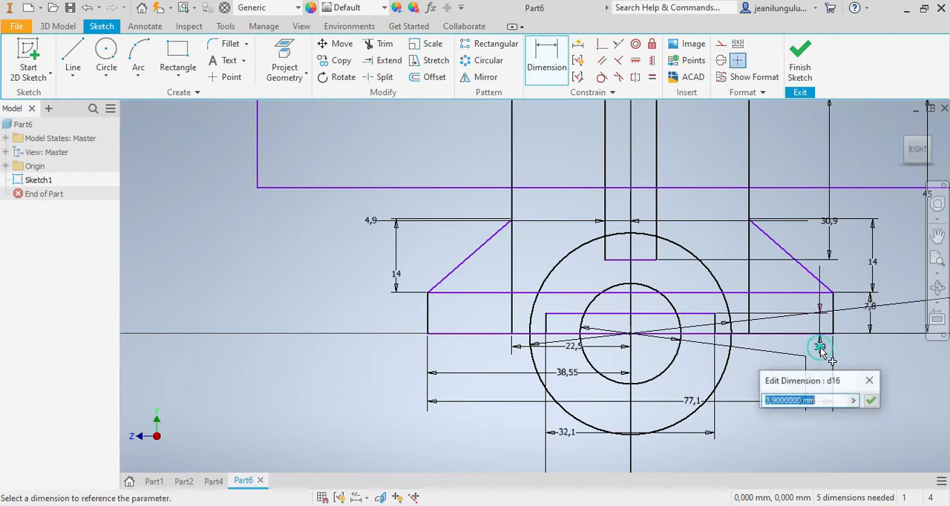
{"action": "type", "text": "2"}
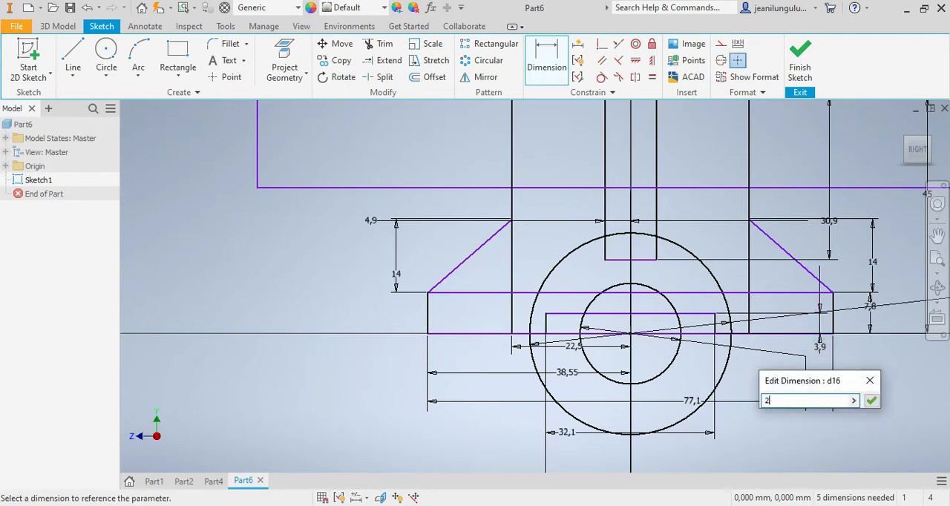
{"action": "type", "text": ".7"}
{"action": "key", "text": "Return"}
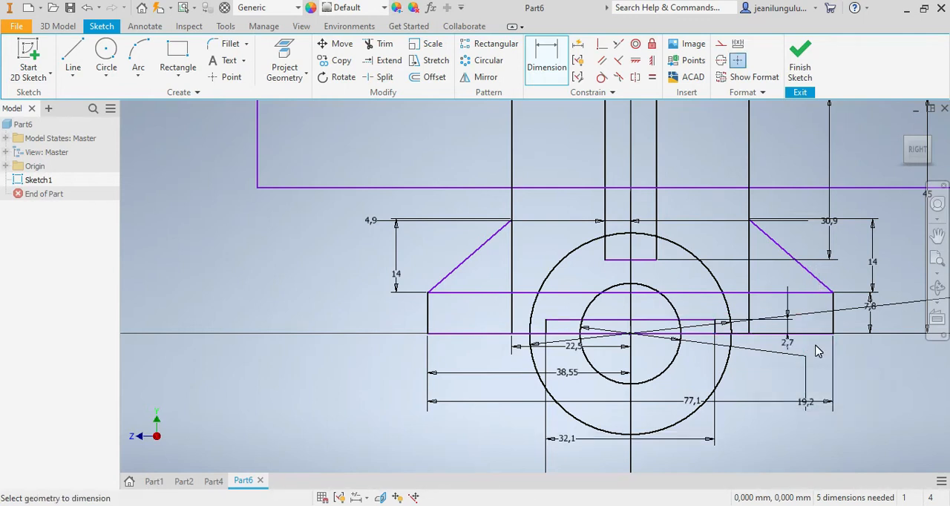
{"action": "scroll", "coordinate": [791, 345], "scroll_direction": "down", "scroll_amount": 4}
{"action": "scroll", "coordinate": [853, 294], "scroll_direction": "up", "scroll_amount": 2}
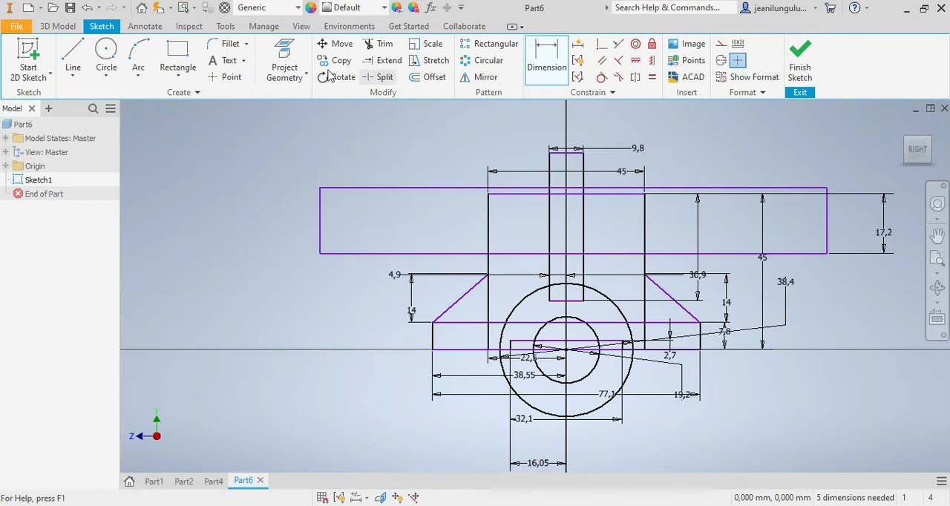
{"action": "left_click", "coordinate": [178, 54]}
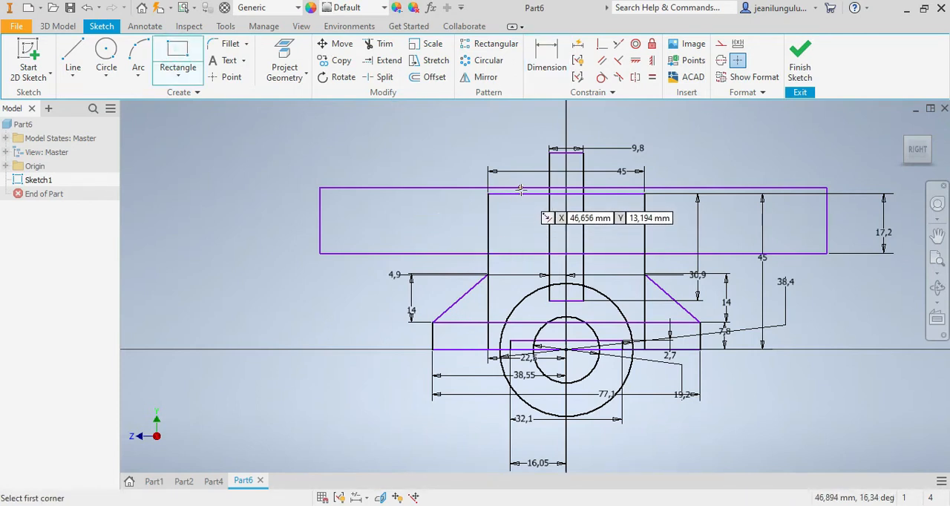
{"action": "left_click", "coordinate": [517, 194]}
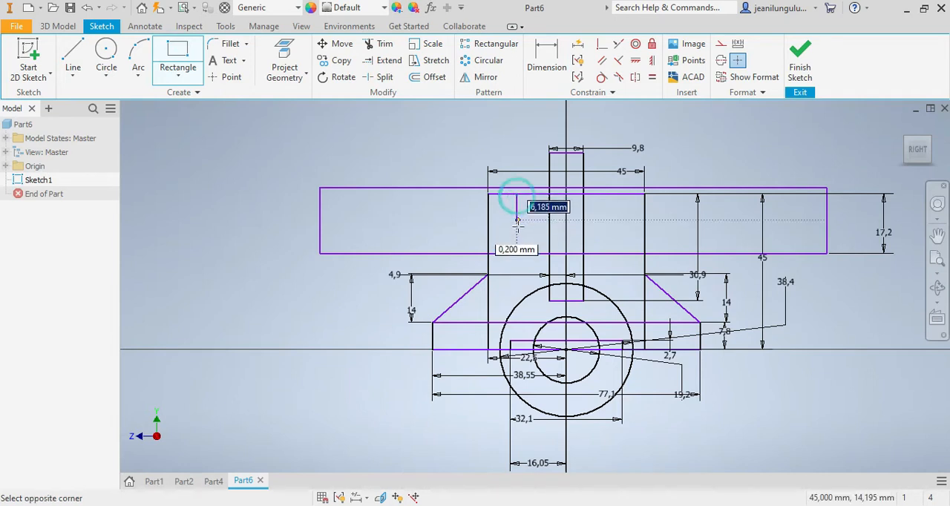
{"action": "key", "text": "Escape"}
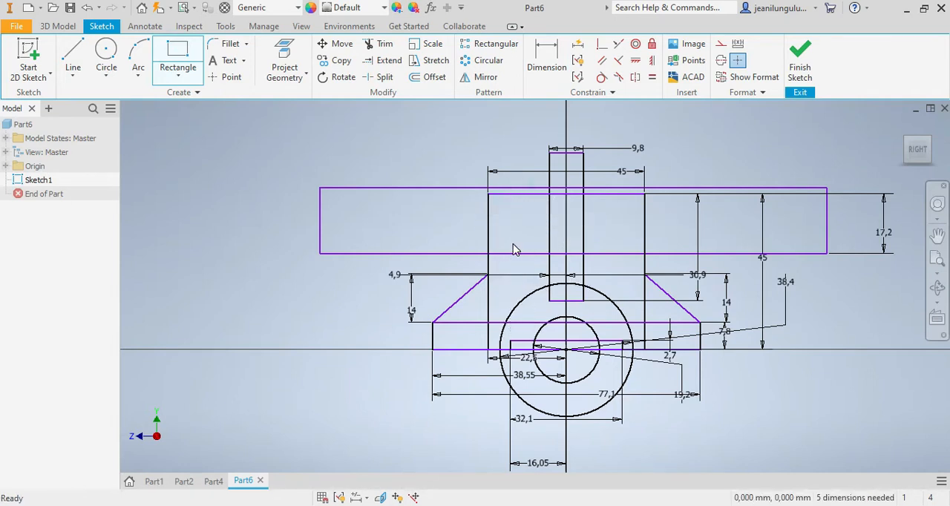
Step: Sketch a rectangle about 31 mm wide between the wide upper rectangle's top and bottom edges, around the narrow central slot
{"action": "left_click", "coordinate": [184, 57]}
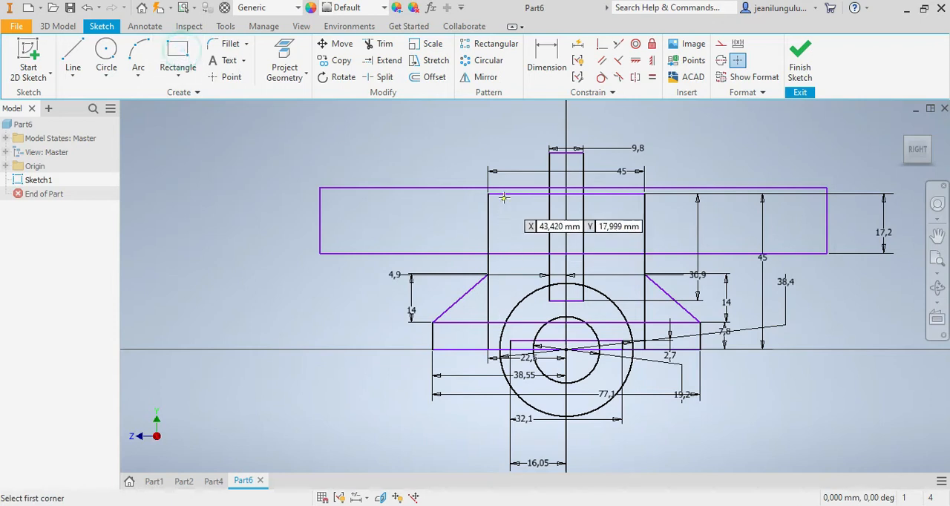
{"action": "left_click", "coordinate": [513, 190]}
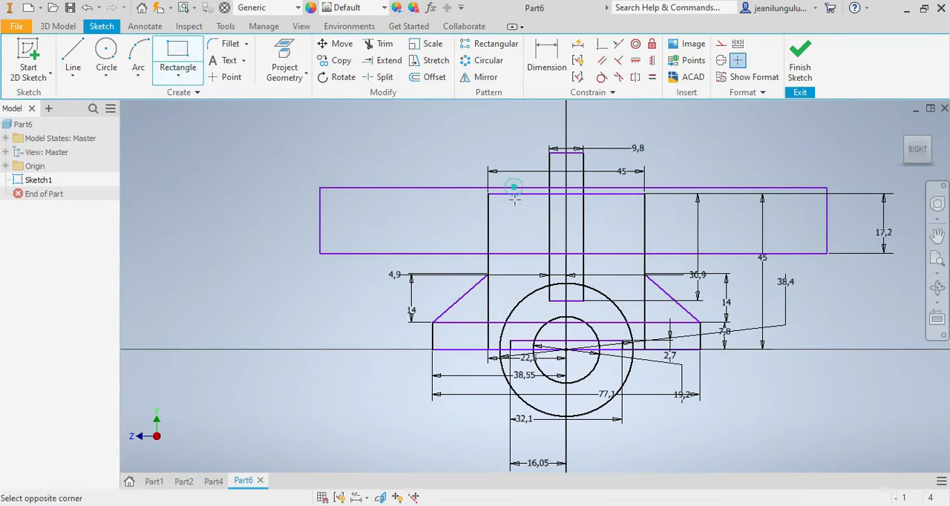
{"action": "left_click", "coordinate": [622, 254]}
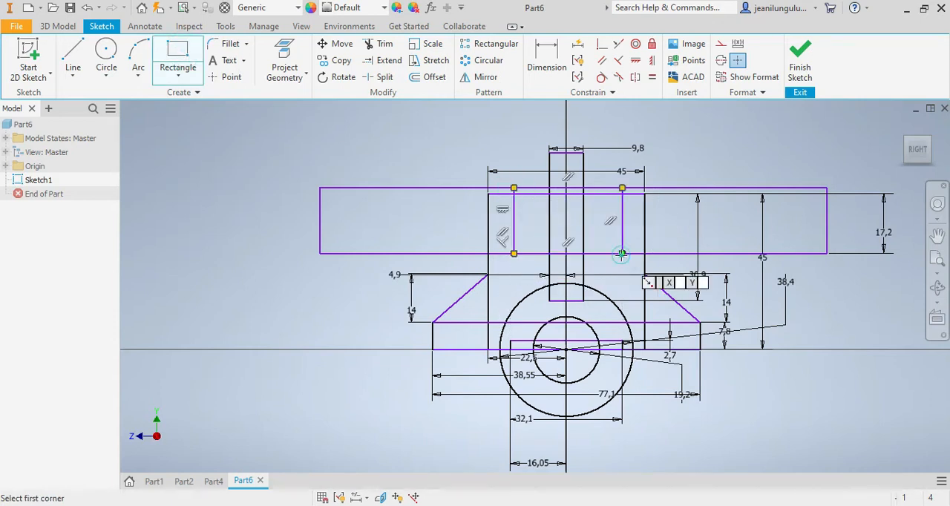
Step: Dimension the new upper inner rectangle's two vertical sides to set its width to 32.1 mm
{"action": "left_click", "coordinate": [547, 55]}
{"action": "left_click", "coordinate": [620, 229]}
{"action": "left_click", "coordinate": [515, 236]}
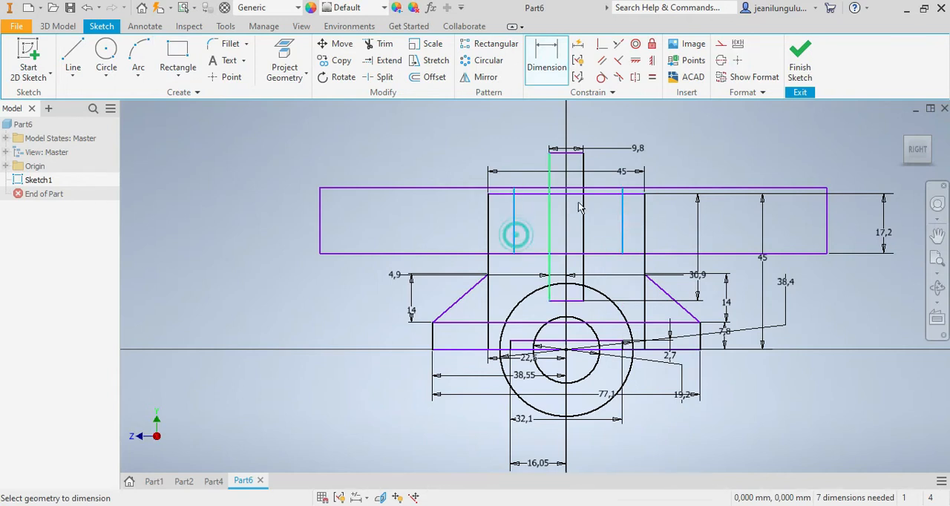
{"action": "left_click", "coordinate": [724, 183]}
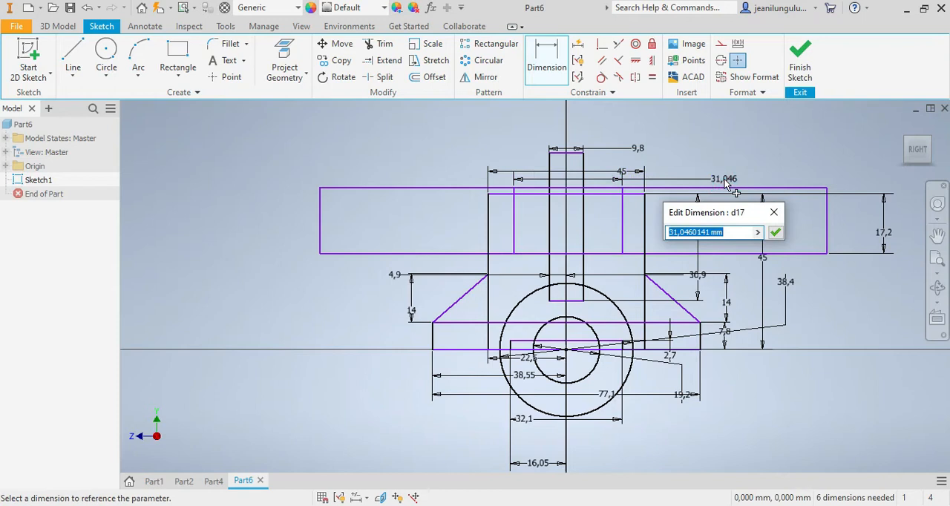
{"action": "type", "text": "32.1"}
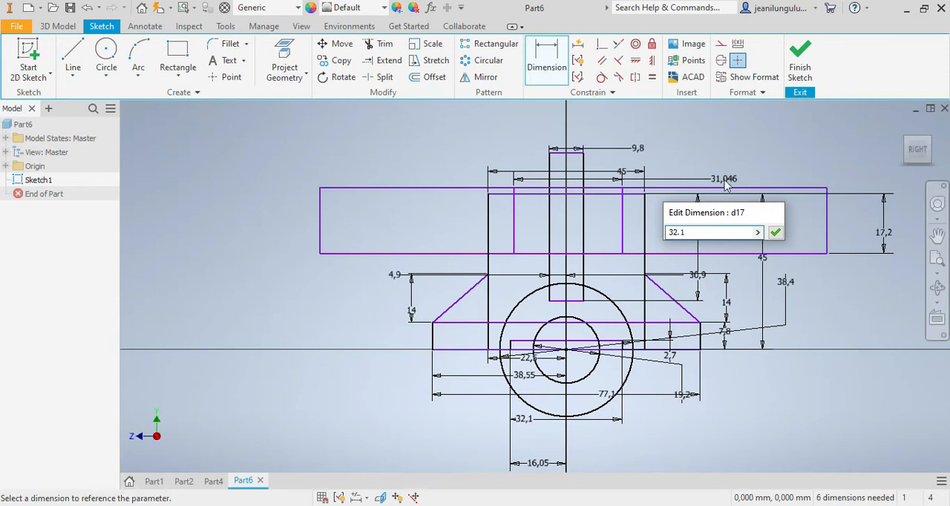
{"action": "key", "text": "Return"}
Step: Dimension the upper inner rectangle's left side 16.05 mm from the origin
{"action": "left_click", "coordinate": [510, 231]}
{"action": "left_click", "coordinate": [567, 349]}
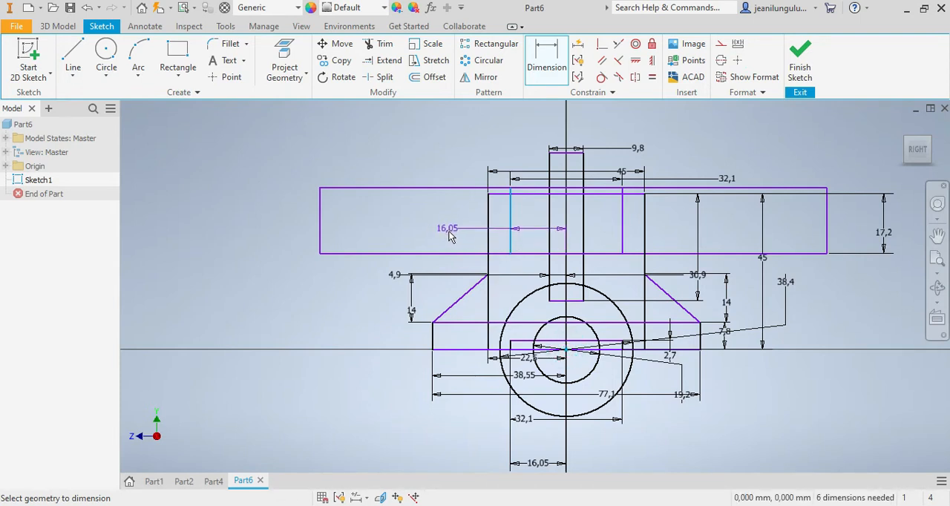
{"action": "left_click", "coordinate": [451, 236]}
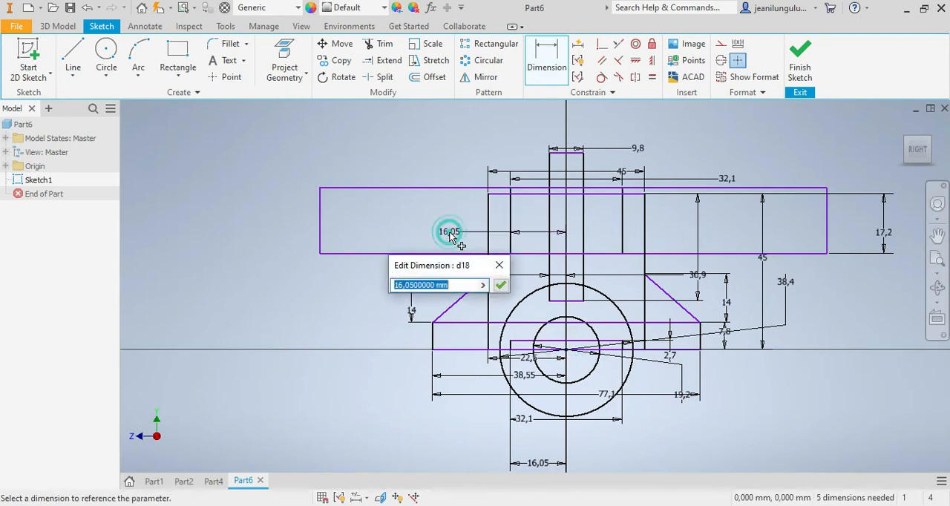
{"action": "left_click", "coordinate": [500, 285]}
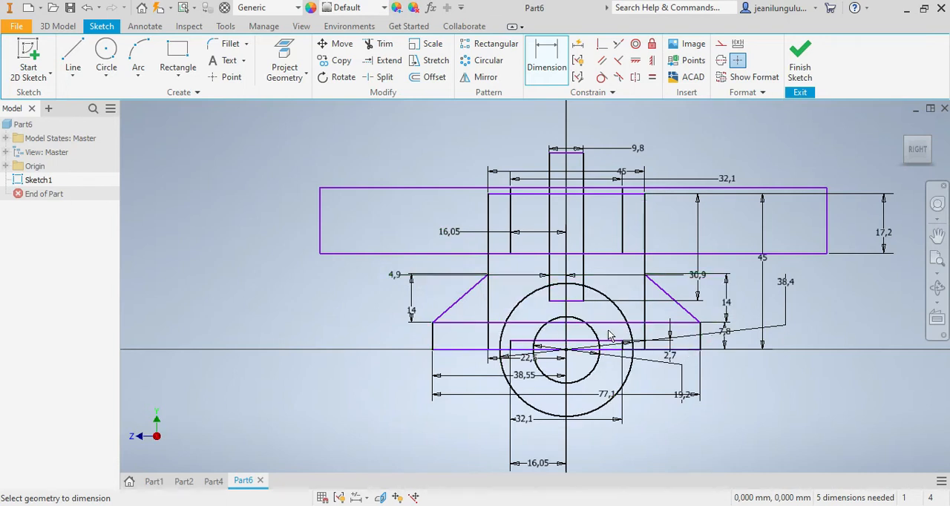
Step: Consult the finished Part2, and sketch a tall rectangle about 13.75 mm wide in Part6 from the vertical axis, extending above and below the profile
{"action": "left_click", "coordinate": [183, 482]}
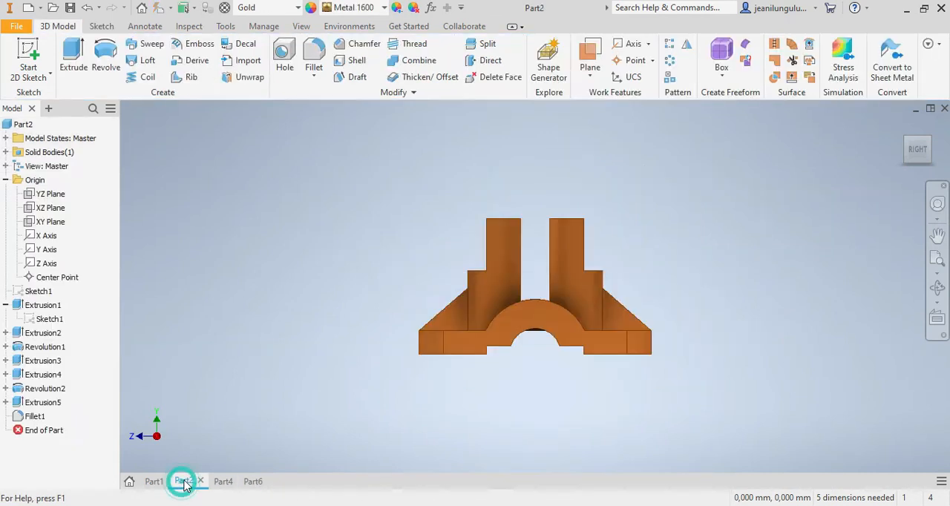
{"action": "left_click", "coordinate": [253, 482]}
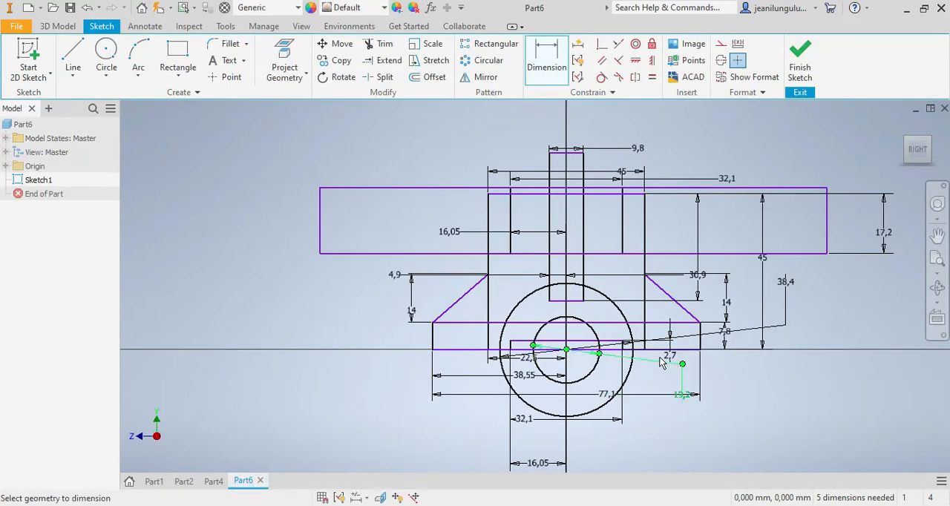
{"action": "scroll", "coordinate": [703, 319], "scroll_direction": "down", "scroll_amount": 3}
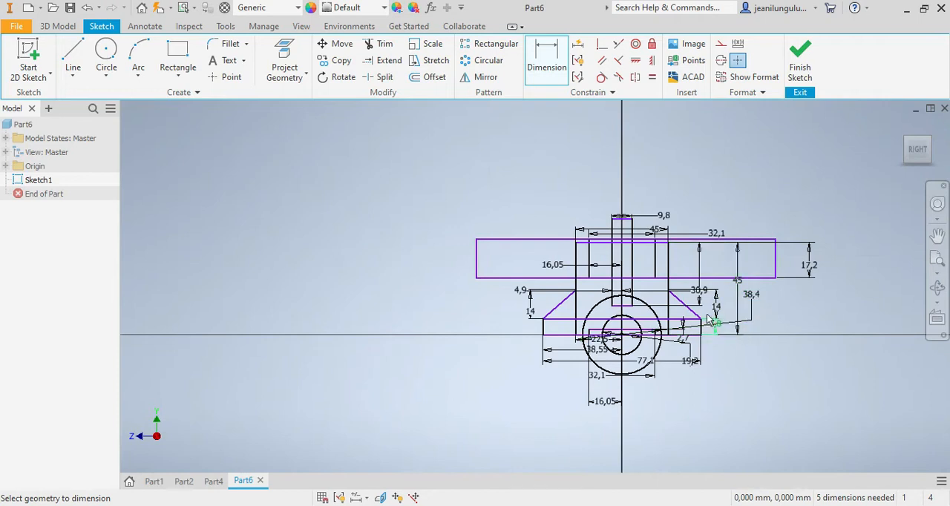
{"action": "left_click", "coordinate": [176, 56]}
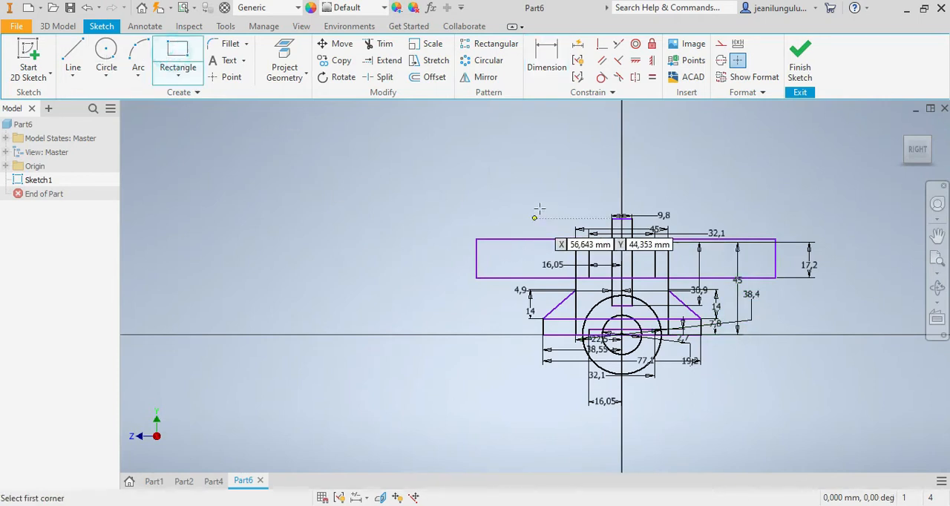
{"action": "left_click", "coordinate": [622, 162]}
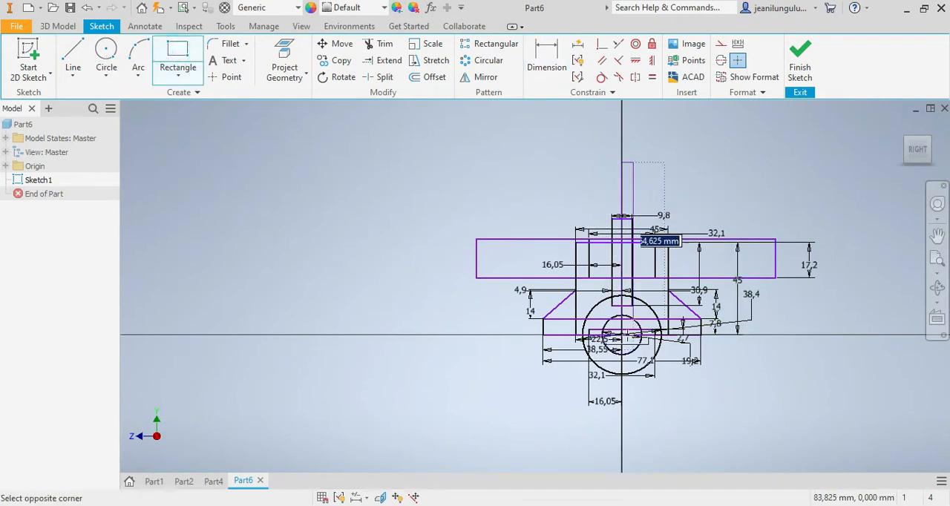
{"action": "left_click", "coordinate": [650, 441]}
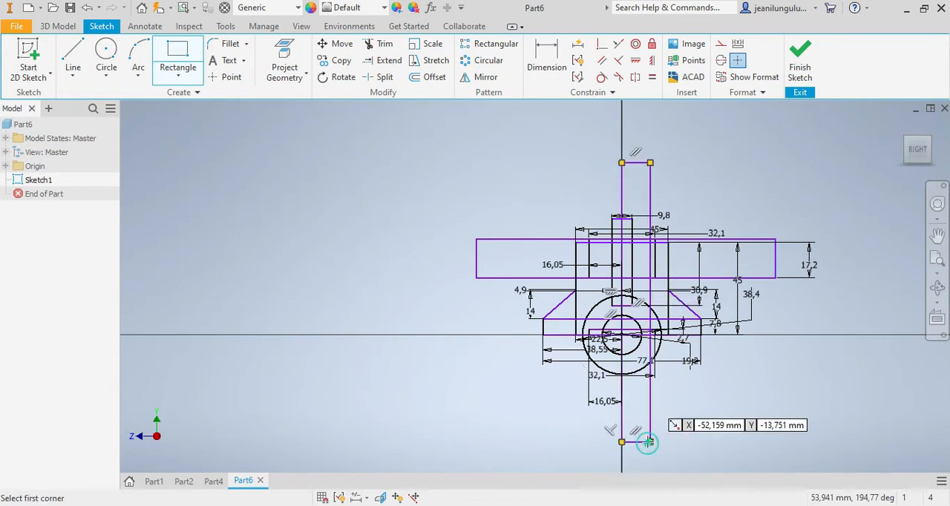
Step: Examine the finished Part2 from above, and set the tall rectangle's width to 9.6 mm in the Part6 sketch
{"action": "left_click", "coordinate": [184, 481]}
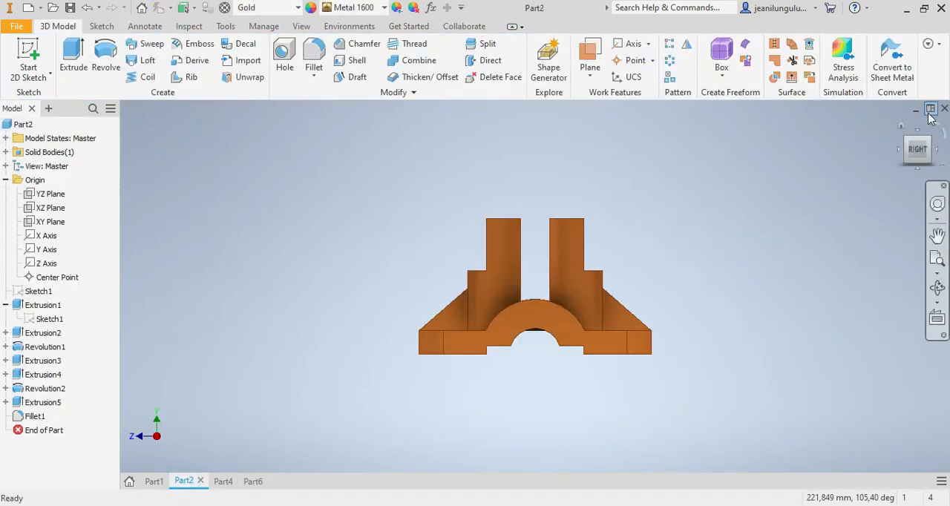
{"action": "mouse_move", "coordinate": [918, 144]}
{"action": "left_mouse_down"}
{"action": "mouse_move", "coordinate": [924, 184]}
{"action": "mouse_move", "coordinate": [922, 115]}
{"action": "left_mouse_up"}
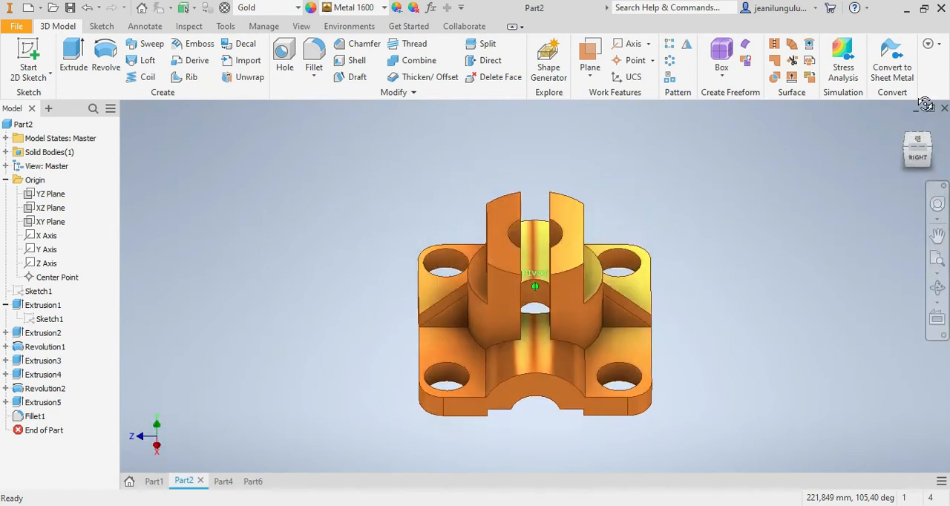
{"action": "left_click", "coordinate": [252, 481]}
{"action": "scroll", "coordinate": [641, 170], "scroll_direction": "up", "scroll_amount": 3}
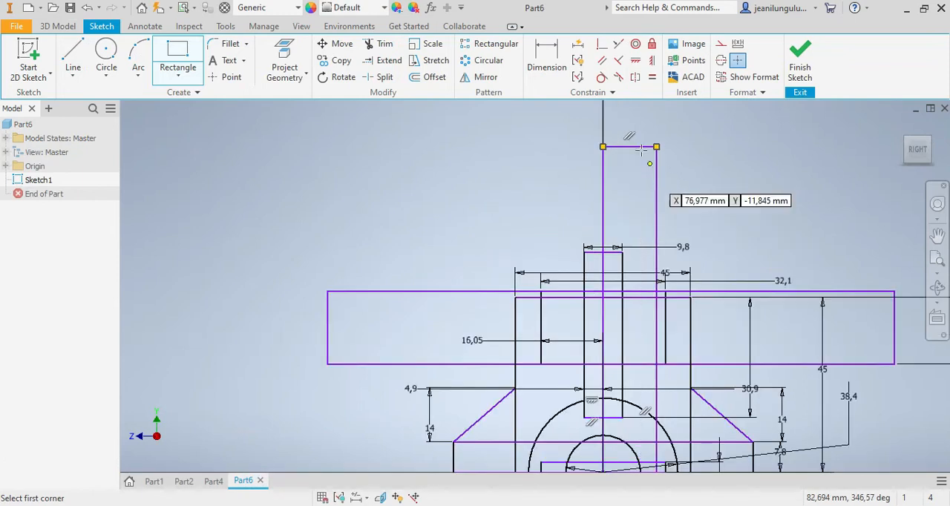
{"action": "left_click", "coordinate": [547, 55]}
{"action": "left_click", "coordinate": [628, 146]}
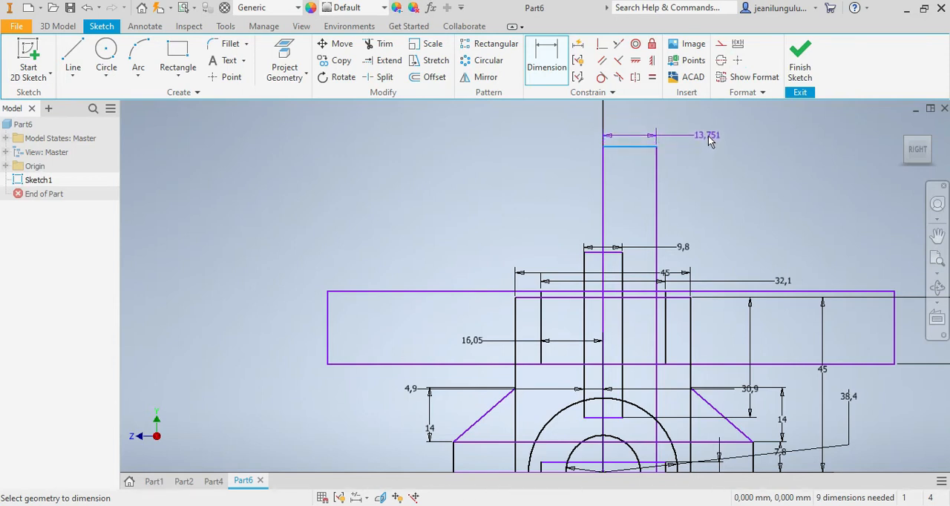
{"action": "left_click", "coordinate": [709, 141]}
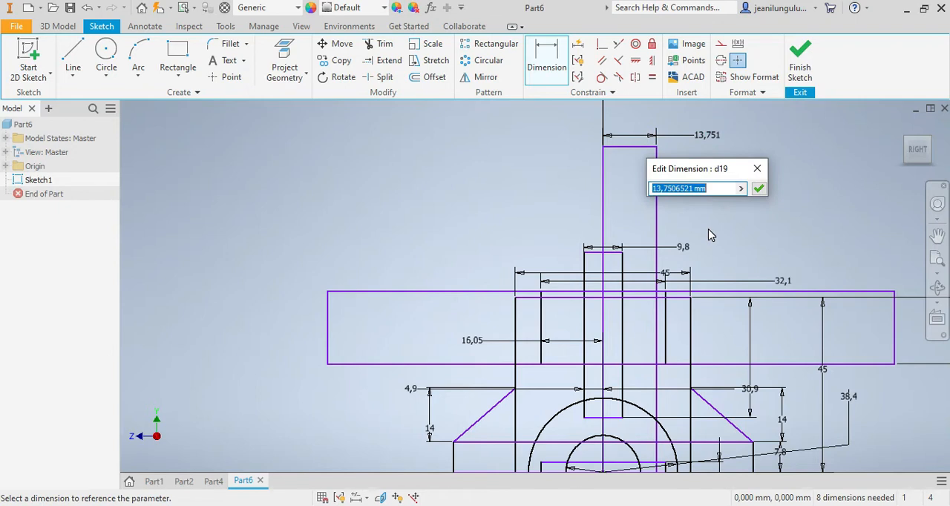
{"action": "type", "text": "8"}
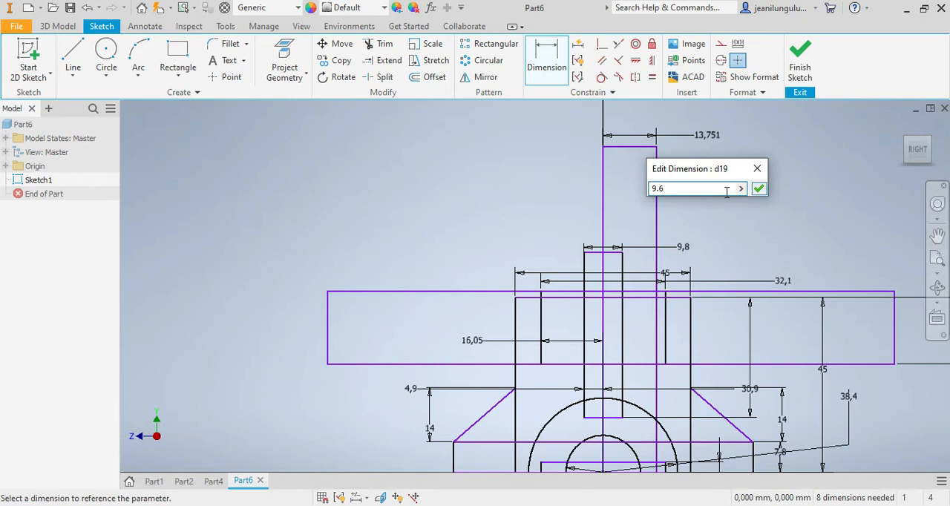
{"action": "left_click", "coordinate": [757, 189]}
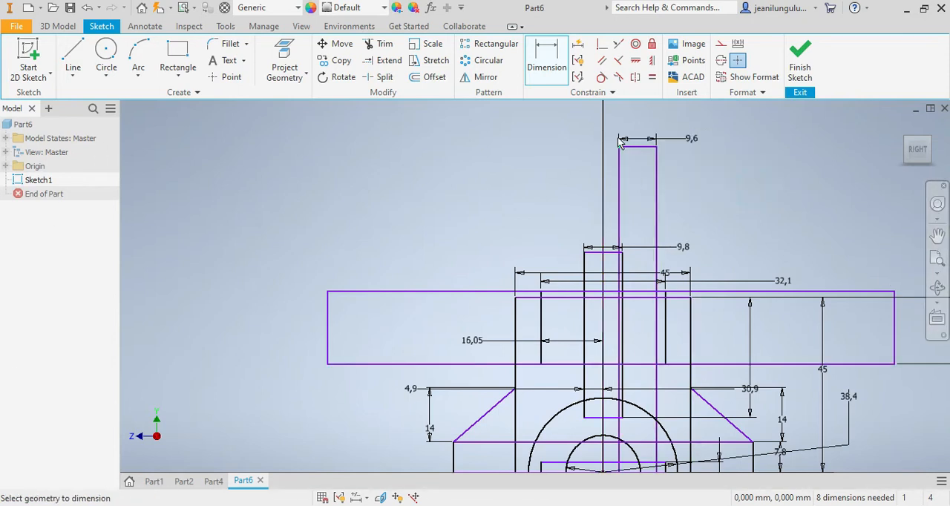
Step: Move the 9.6 mm wide tall rectangle's left edge onto the vertical axis
{"action": "scroll", "coordinate": [641, 210], "scroll_direction": "down", "scroll_amount": 4}
{"action": "key", "text": "Escape"}
{"action": "mouse_move", "coordinate": [568, 247]}
{"action": "left_mouse_down"}
{"action": "mouse_move", "coordinate": [510, 248]}
{"action": "mouse_move", "coordinate": [509, 256]}
{"action": "left_mouse_up"}
{"action": "scroll", "coordinate": [512, 318], "scroll_direction": "down", "scroll_amount": 5}
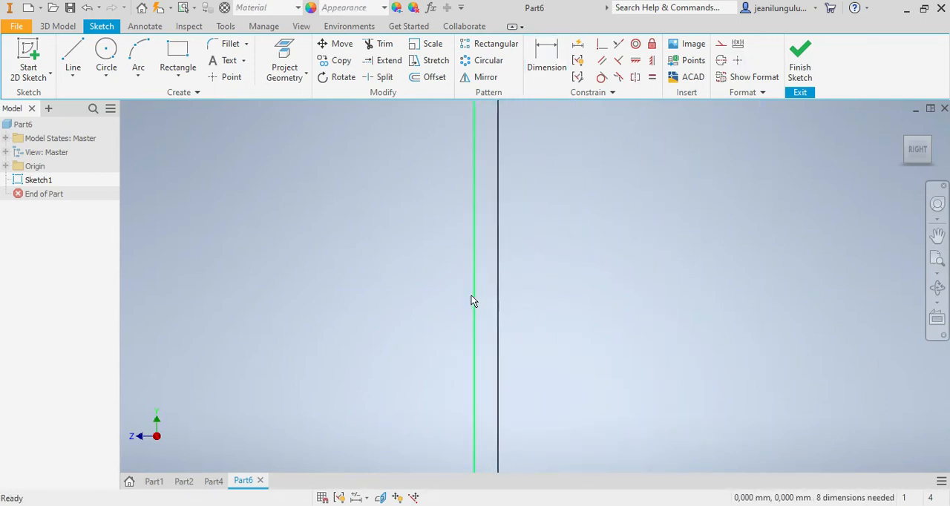
{"action": "left_click_drag", "start_coordinate": [474, 297], "coordinate": [486, 300]}
{"action": "left_click_drag", "start_coordinate": [495, 308], "coordinate": [498, 305]}
{"action": "scroll", "coordinate": [594, 356], "scroll_direction": "down", "scroll_amount": 10}
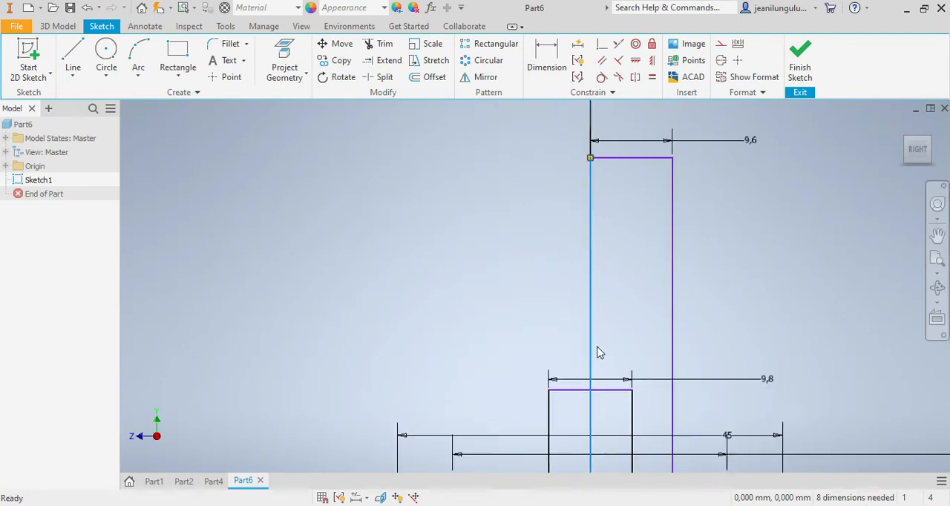
Step: Trim away the lower halves of the outer and inner circles below the horizontal axis
{"action": "scroll", "coordinate": [583, 368], "scroll_direction": "up", "scroll_amount": 5}
{"action": "scroll", "coordinate": [575, 371], "scroll_direction": "down", "scroll_amount": 5}
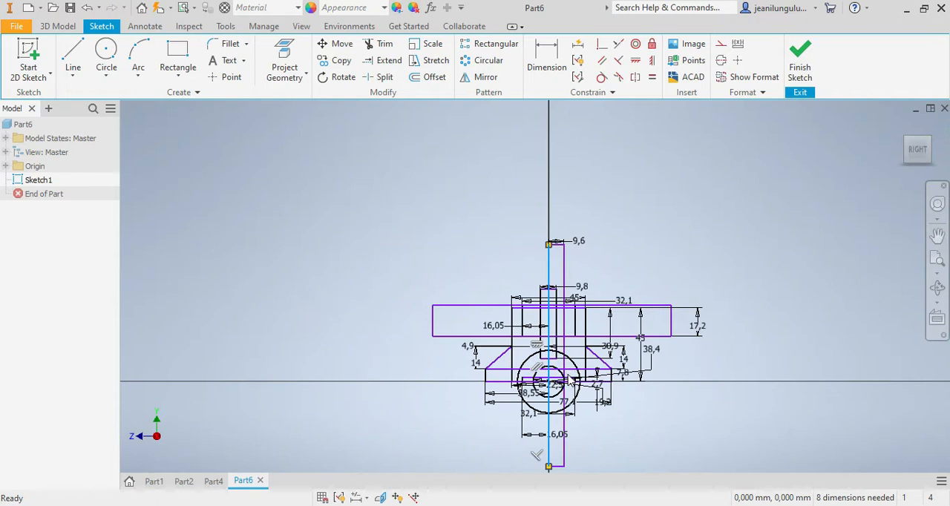
{"action": "scroll", "coordinate": [562, 426], "scroll_direction": "up", "scroll_amount": 3}
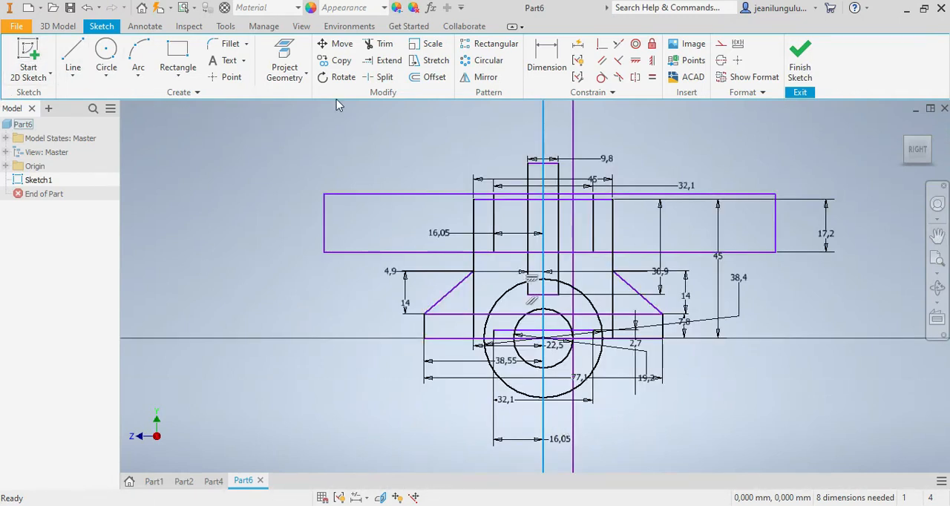
{"action": "left_click", "coordinate": [386, 46]}
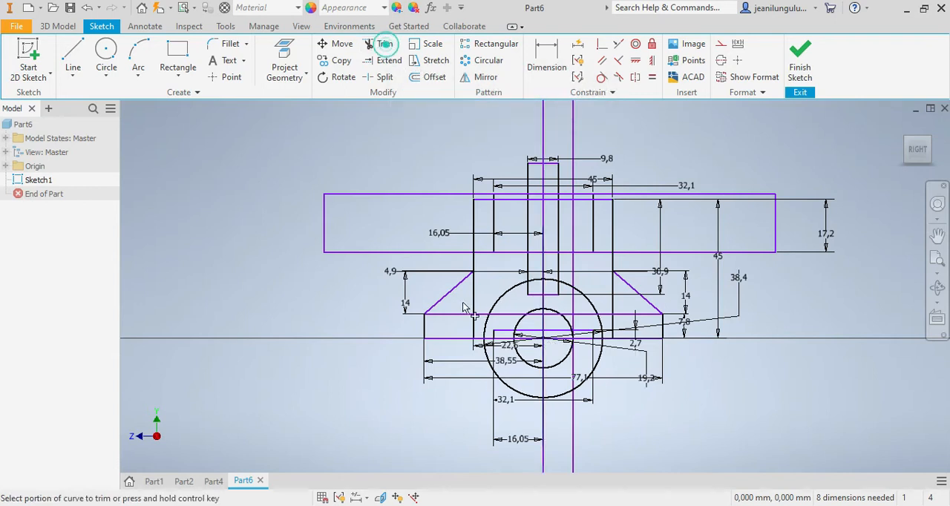
{"action": "scroll", "coordinate": [512, 396], "scroll_direction": "up", "scroll_amount": 3}
{"action": "left_click", "coordinate": [503, 382]}
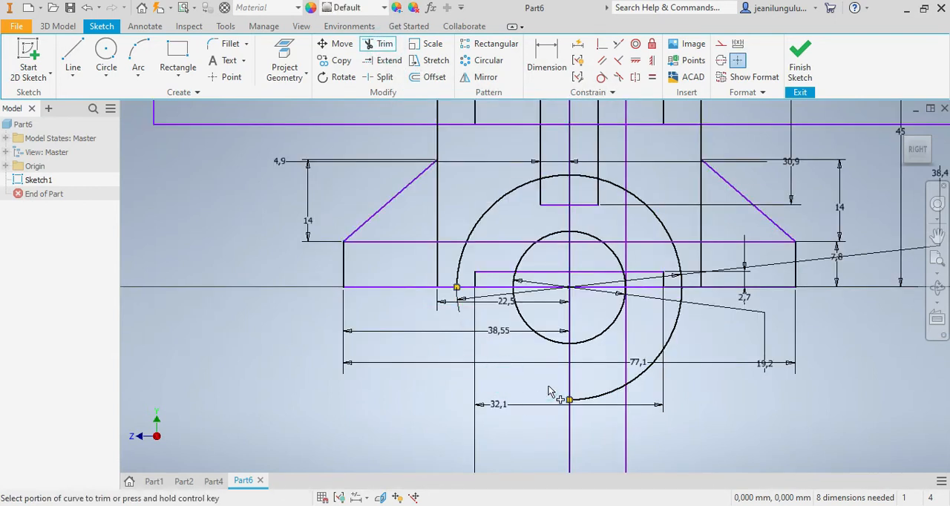
{"action": "left_click", "coordinate": [612, 401]}
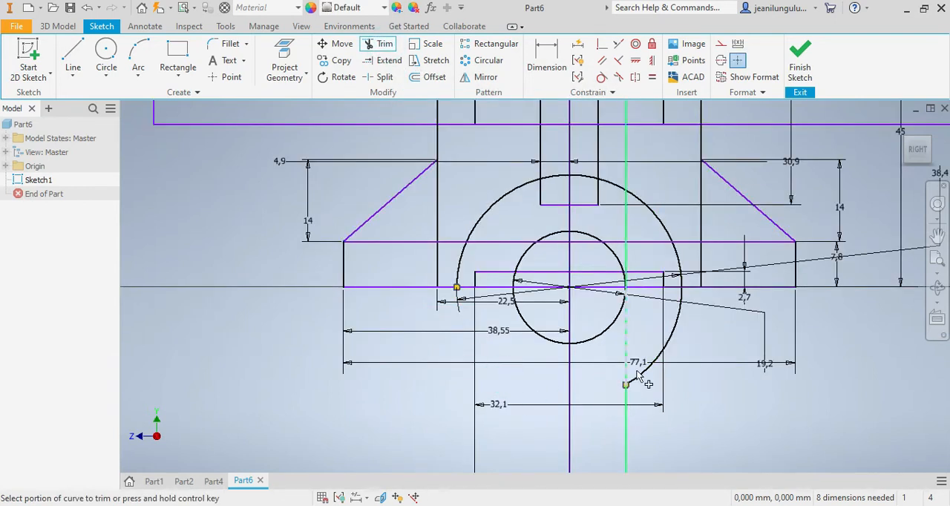
{"action": "left_click", "coordinate": [672, 338]}
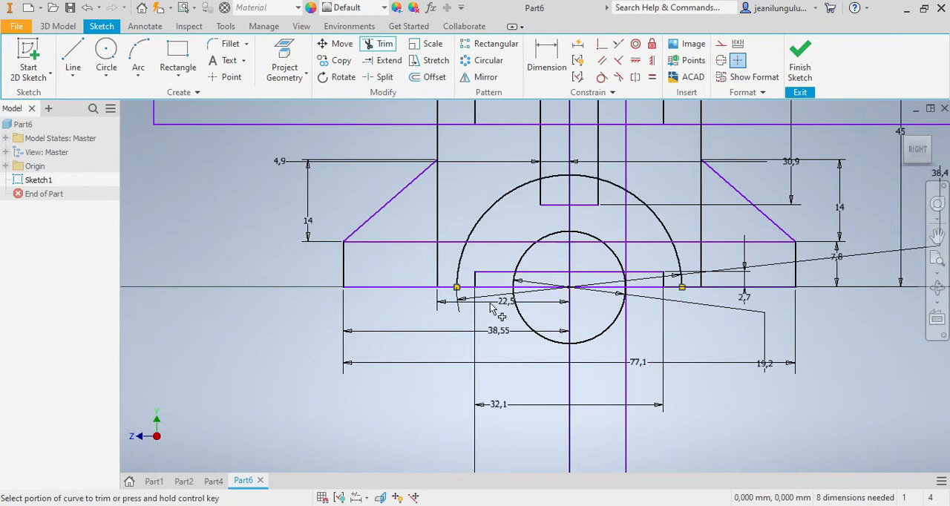
{"action": "left_click", "coordinate": [597, 342]}
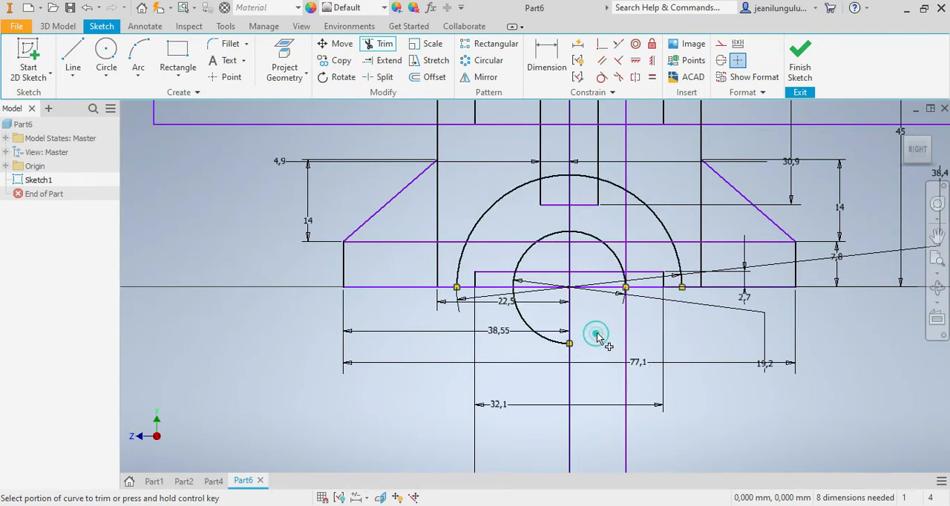
{"action": "left_click", "coordinate": [525, 320]}
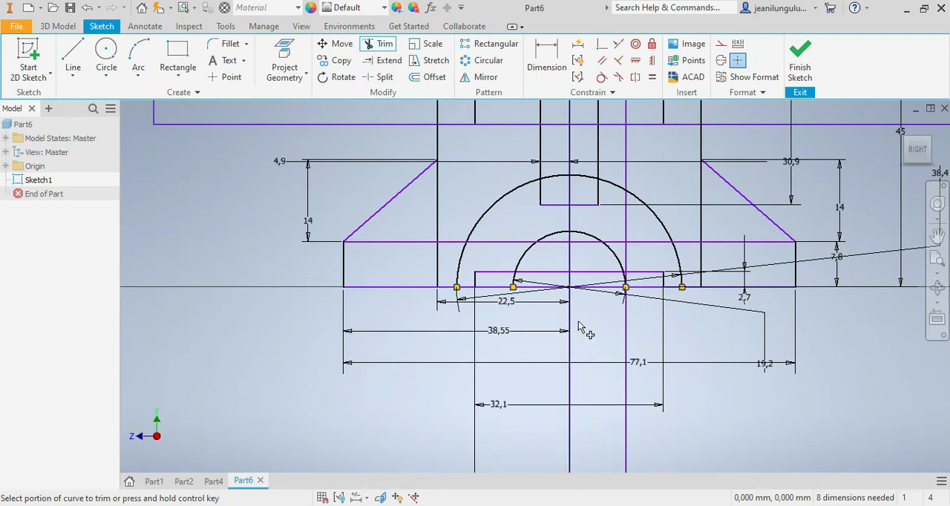
Step: Trim the inner arc's ends back to the notch's upper edge, and remove the base line between the notch's left side and the origin
{"action": "scroll", "coordinate": [593, 285], "scroll_direction": "up", "scroll_amount": 3}
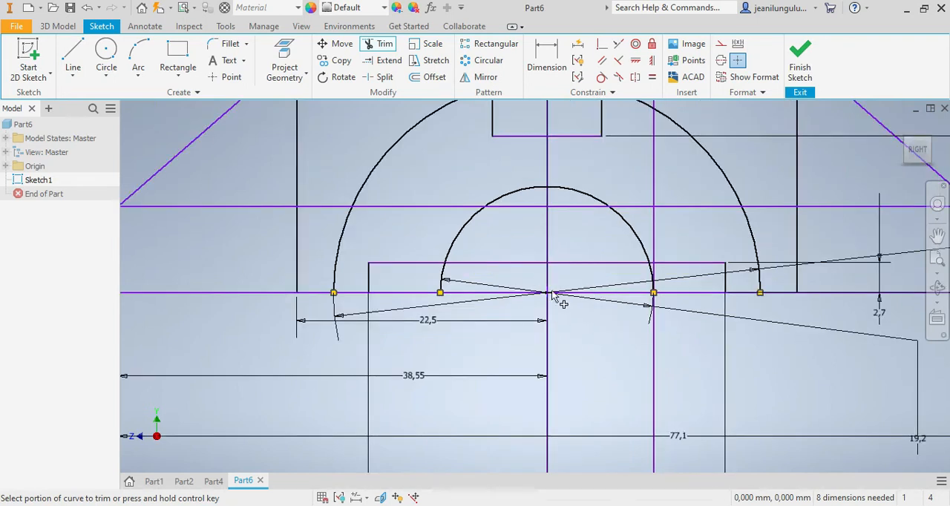
{"action": "left_click", "coordinate": [416, 296]}
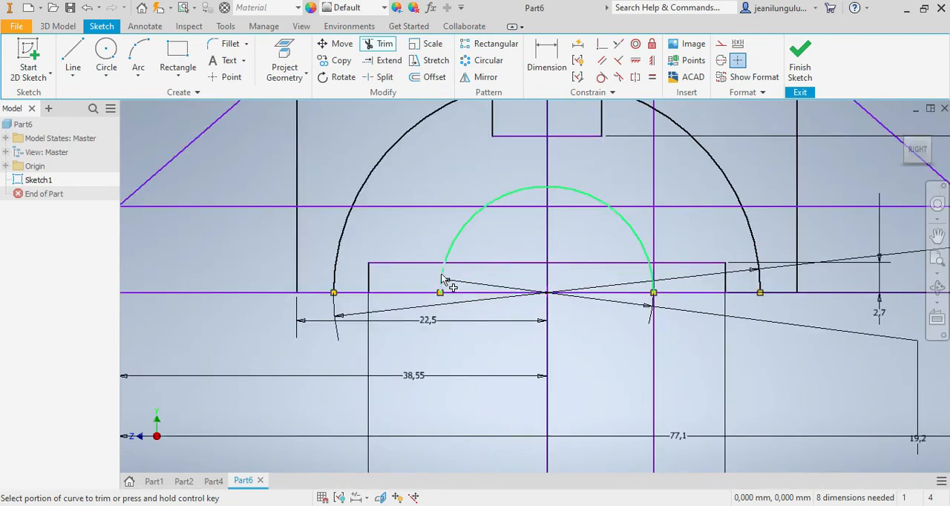
{"action": "left_click", "coordinate": [442, 279]}
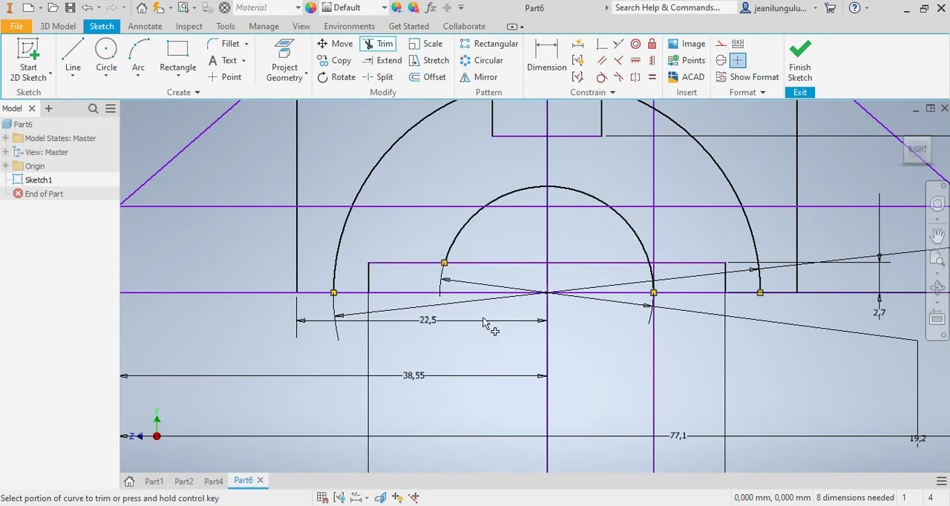
{"action": "left_click", "coordinate": [698, 297]}
{"action": "left_click", "coordinate": [410, 294]}
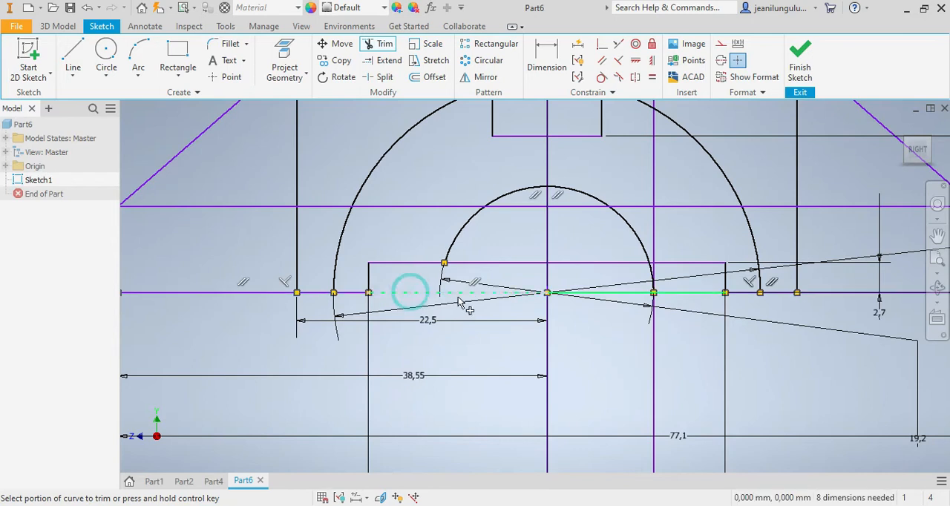
{"action": "scroll", "coordinate": [459, 300], "scroll_direction": "up", "scroll_amount": 3}
{"action": "left_click", "coordinate": [361, 296]}
{"action": "left_click", "coordinate": [519, 299]}
{"action": "left_click", "coordinate": [757, 292]}
{"action": "left_click", "coordinate": [825, 257]}
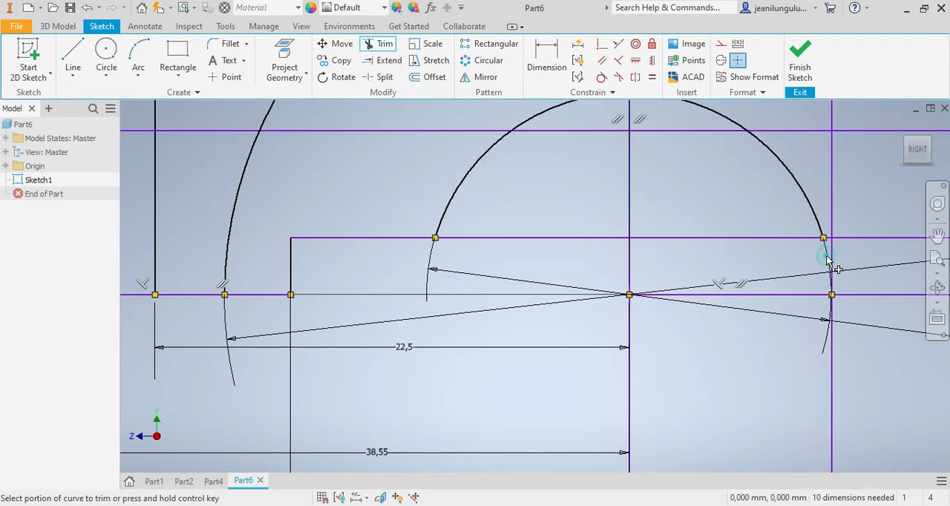
Step: Trim the base line pieces between the origin and the tall rectangle's right edge
{"action": "left_click", "coordinate": [793, 295]}
{"action": "left_click", "coordinate": [767, 296]}
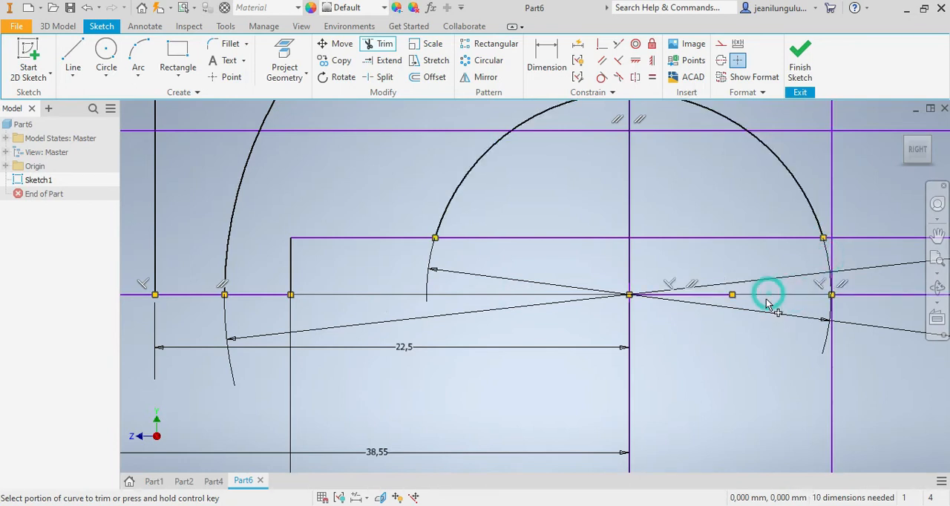
{"action": "left_click", "coordinate": [698, 297]}
Step: Delete the overlapping base line right of the inner arc, and trim the remaining piece up to the notch's right side
{"action": "scroll", "coordinate": [698, 300], "scroll_direction": "up", "scroll_amount": 4}
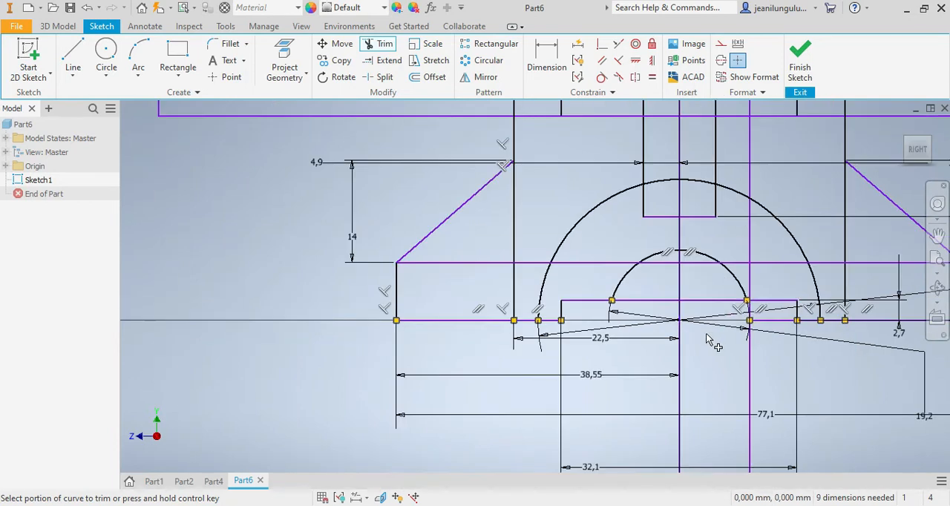
{"action": "left_click", "coordinate": [768, 325]}
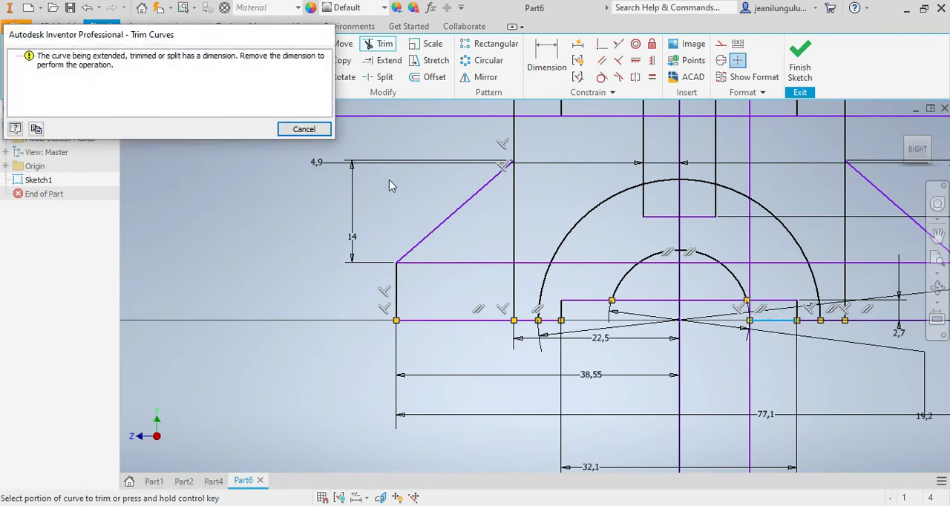
{"action": "key", "text": "Escape"}
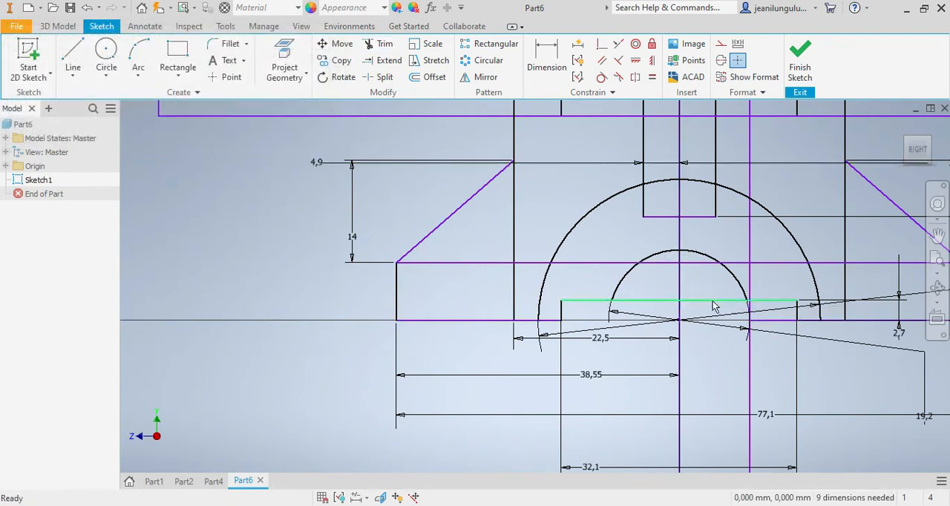
{"action": "left_click", "coordinate": [781, 323]}
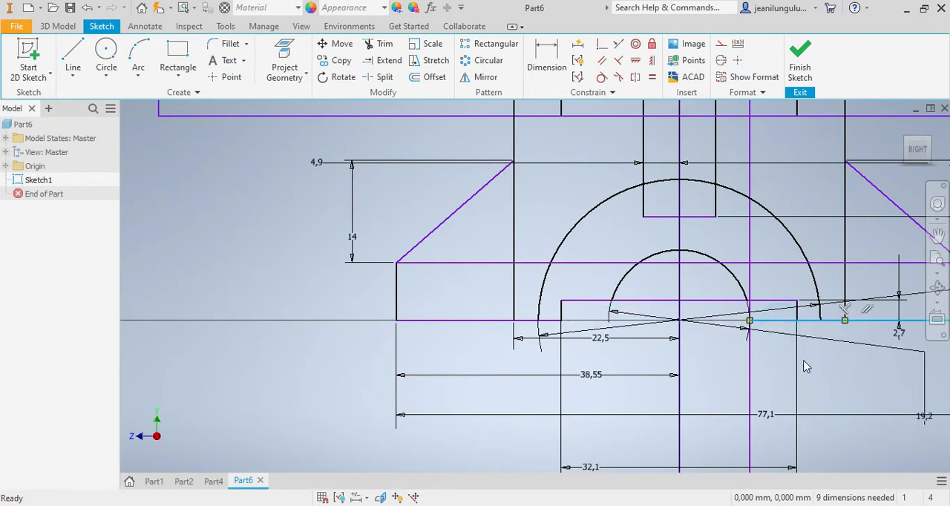
{"action": "key", "text": "Delete"}
{"action": "left_click", "coordinate": [758, 322]}
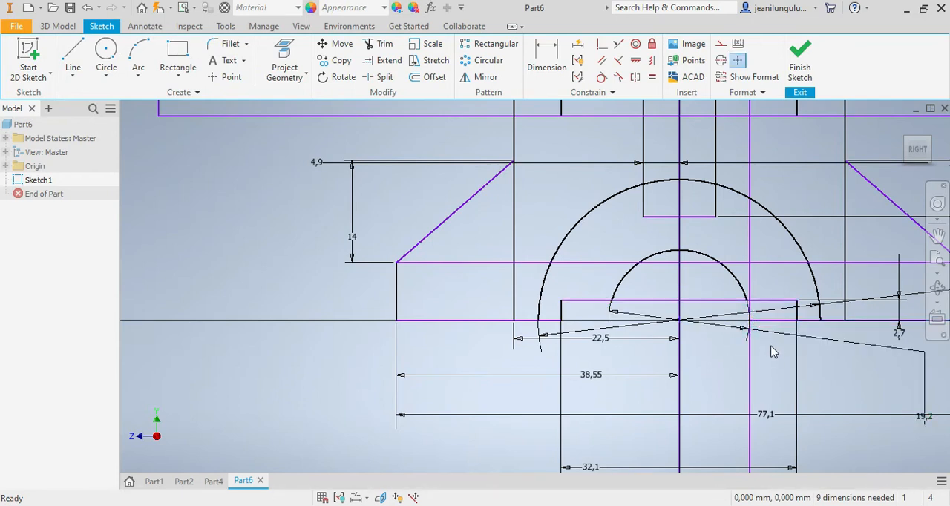
{"action": "left_click", "coordinate": [376, 46]}
{"action": "left_click", "coordinate": [769, 322]}
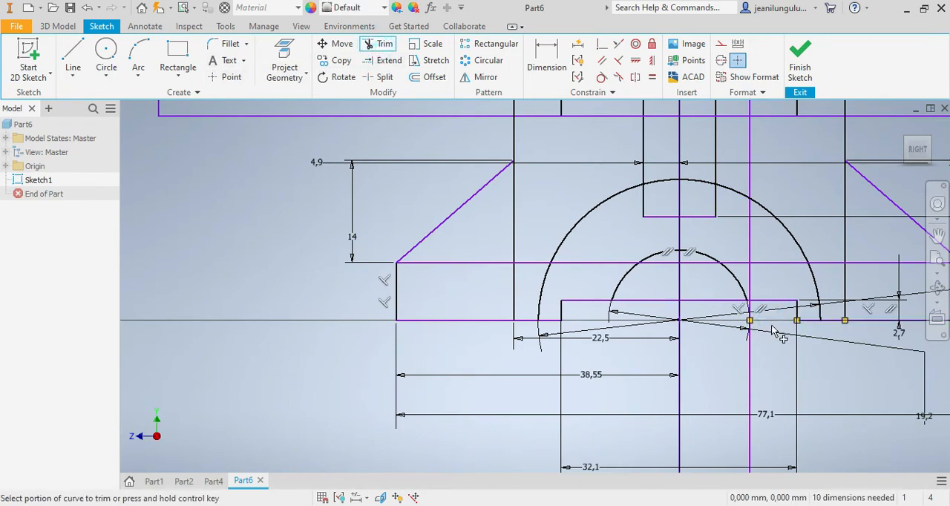
Step: Trim the notch's upper edge between the two ends of the inner arc
{"action": "scroll", "coordinate": [760, 311], "scroll_direction": "down", "scroll_amount": 5}
{"action": "scroll", "coordinate": [741, 318], "scroll_direction": "up", "scroll_amount": 4}
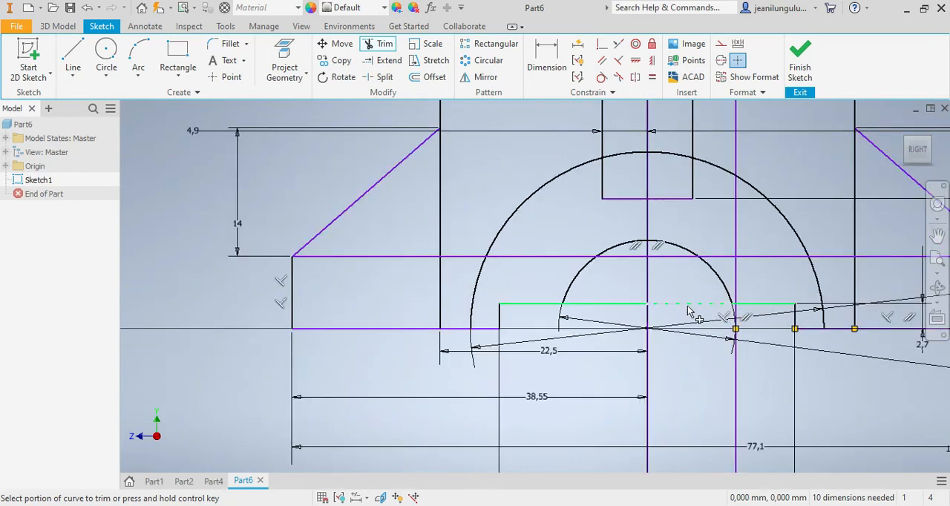
{"action": "left_click", "coordinate": [613, 306]}
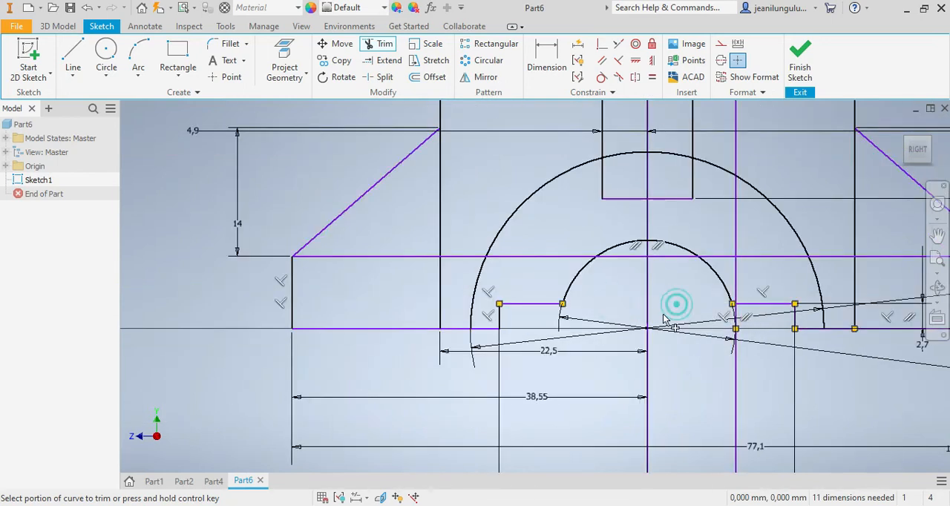
Step: Examine the arched underside of the finished Part2, and compare it with the trimmed Part6 sketch
{"action": "left_click", "coordinate": [183, 480]}
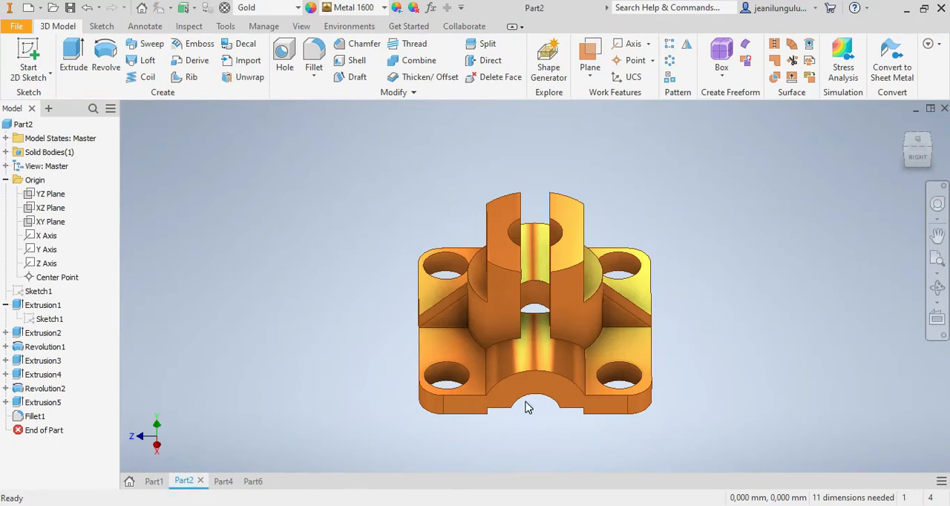
{"action": "left_click", "coordinate": [252, 481]}
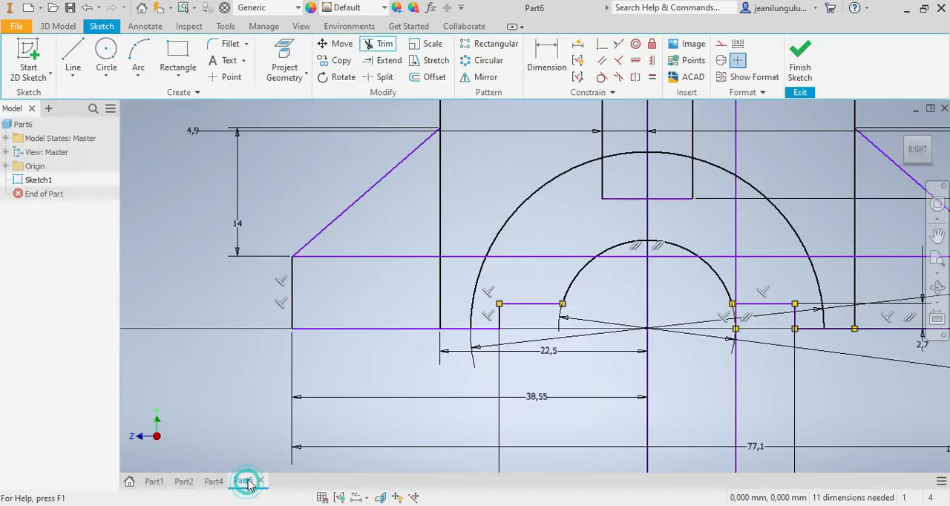
{"action": "scroll", "coordinate": [771, 281], "scroll_direction": "down", "scroll_amount": 5}
{"action": "scroll", "coordinate": [771, 280], "scroll_direction": "up", "scroll_amount": 3}
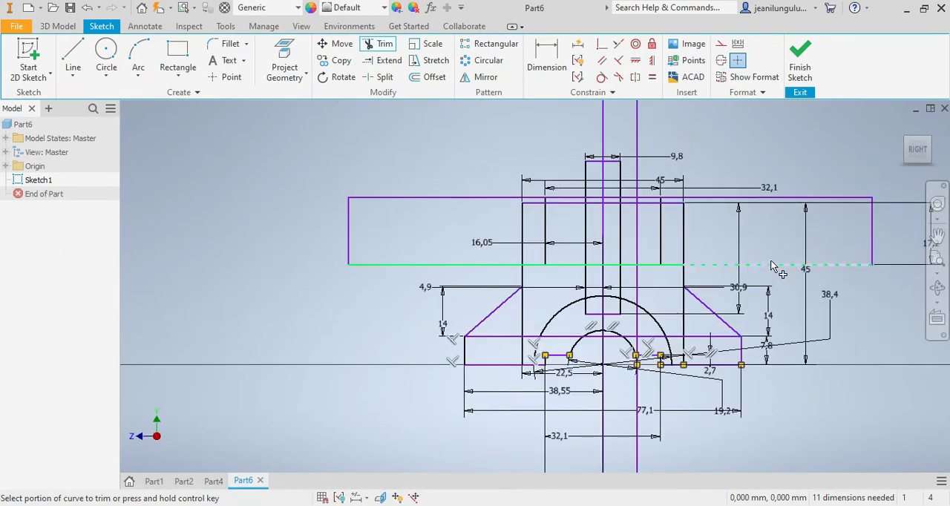
{"action": "scroll", "coordinate": [778, 239], "scroll_direction": "up", "scroll_amount": 3}
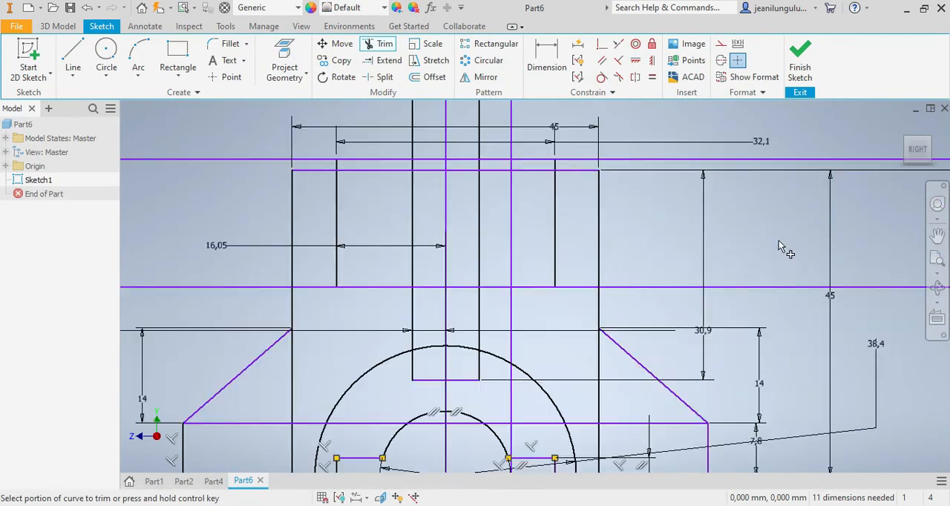
{"action": "scroll", "coordinate": [742, 245], "scroll_direction": "down", "scroll_amount": 4}
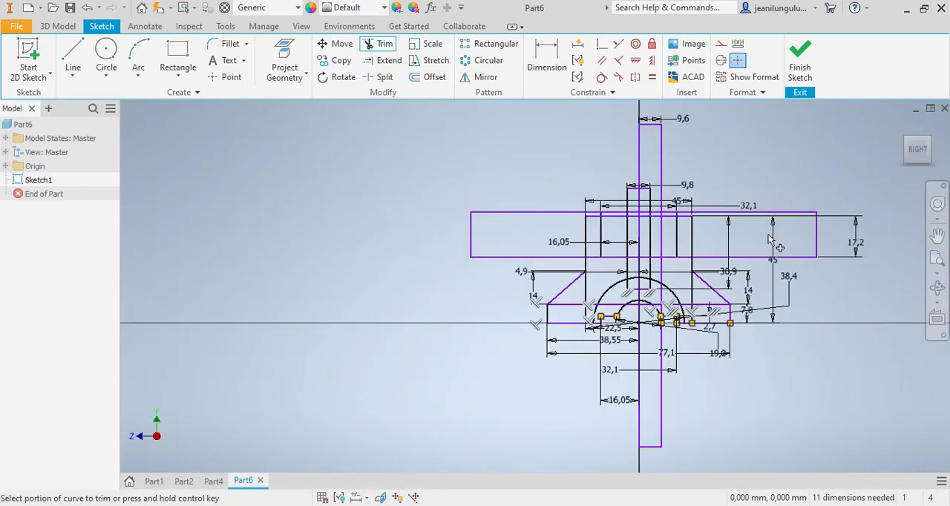
{"action": "key", "text": "Escape"}
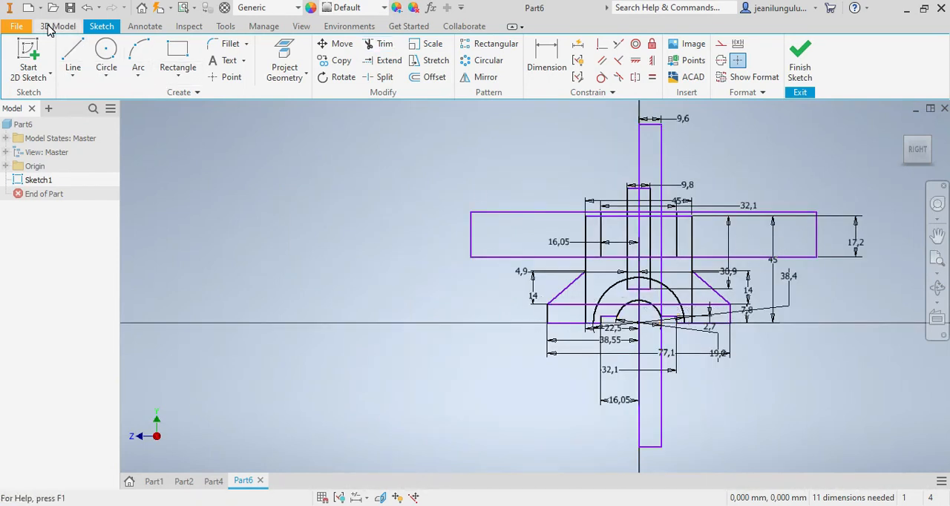
Step: Start an 81.2 mm extrusion of the sketch with the outer left region of the base as its first profile
{"action": "left_click", "coordinate": [52, 27]}
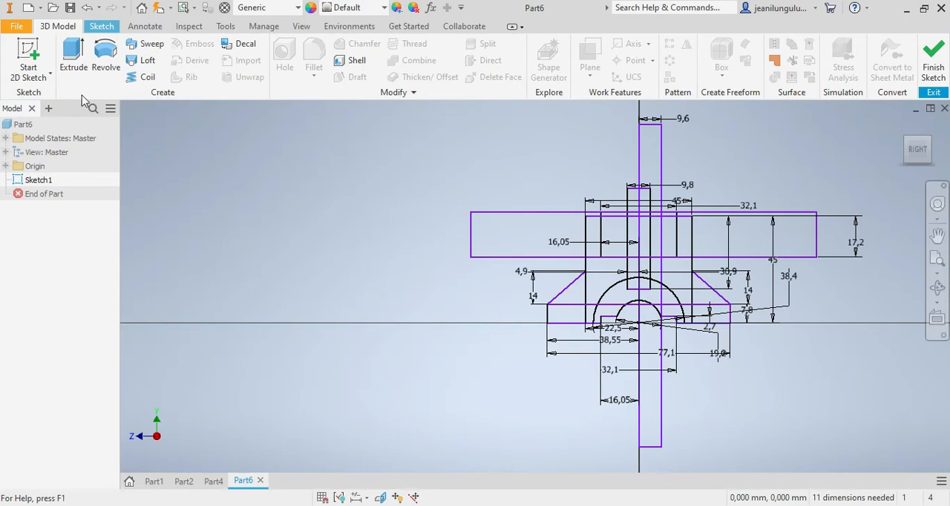
{"action": "left_click", "coordinate": [72, 59]}
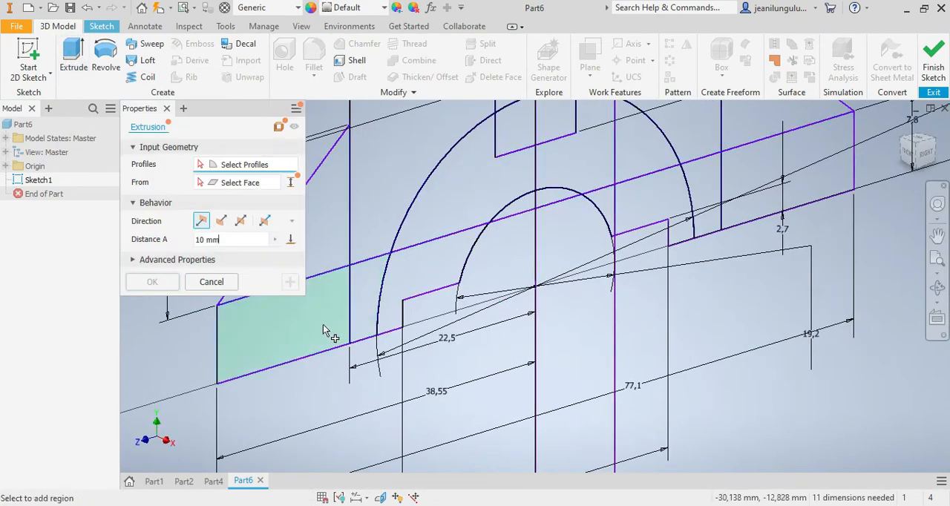
{"action": "scroll", "coordinate": [544, 320], "scroll_direction": "down", "scroll_amount": 6}
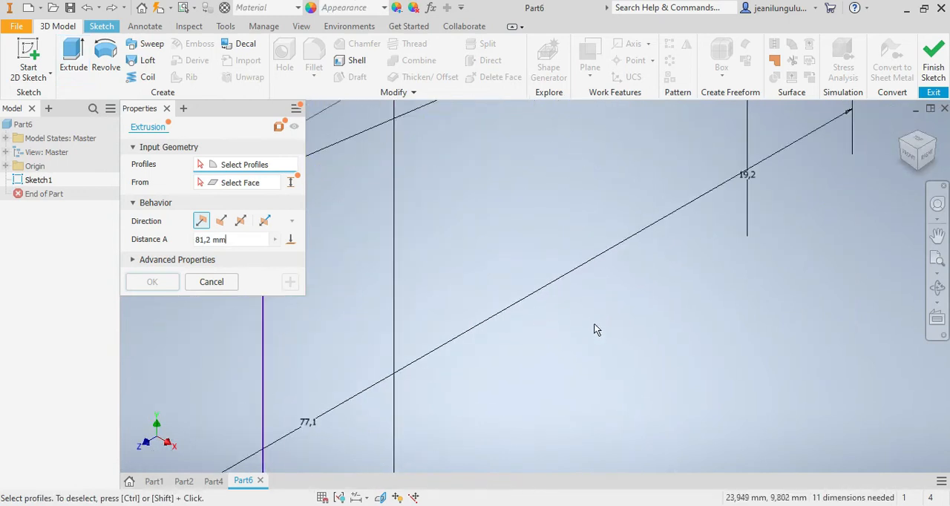
{"action": "scroll", "coordinate": [596, 325], "scroll_direction": "up", "scroll_amount": 5}
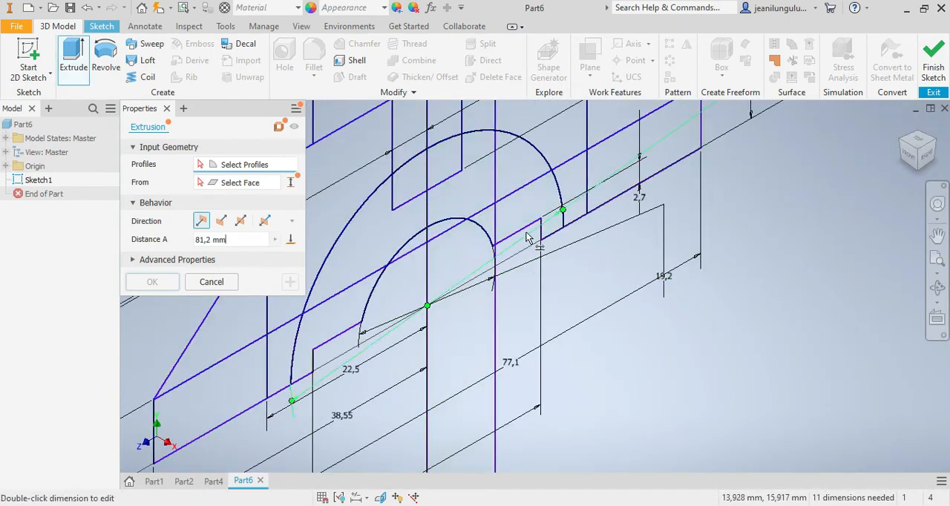
{"action": "scroll", "coordinate": [421, 237], "scroll_direction": "up", "scroll_amount": 2}
{"action": "left_click", "coordinate": [313, 315]}
{"action": "middle_click_drag", "start_coordinate": [644, 263], "coordinate": [573, 286], "text": "shift"}
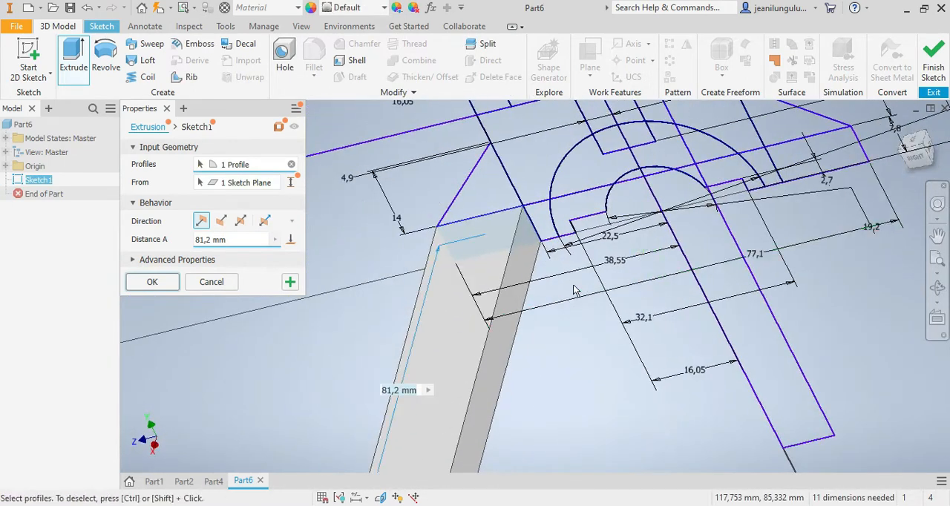
Step: Add the arch regions between the two arcs and the base regions out to the right end to the extrusion profiles
{"action": "left_click", "coordinate": [529, 215]}
{"action": "left_click", "coordinate": [562, 207]}
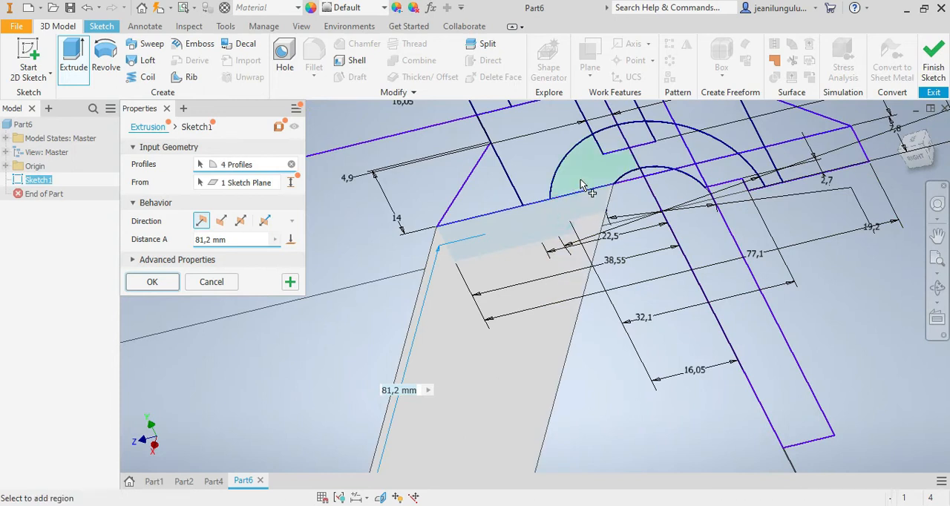
{"action": "left_click", "coordinate": [580, 190]}
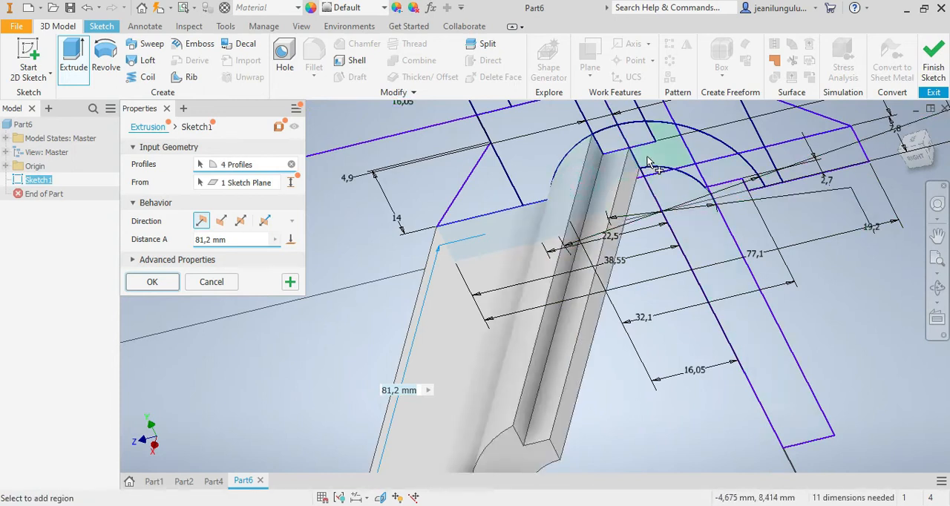
{"action": "left_click", "coordinate": [647, 162]}
{"action": "left_click", "coordinate": [717, 178]}
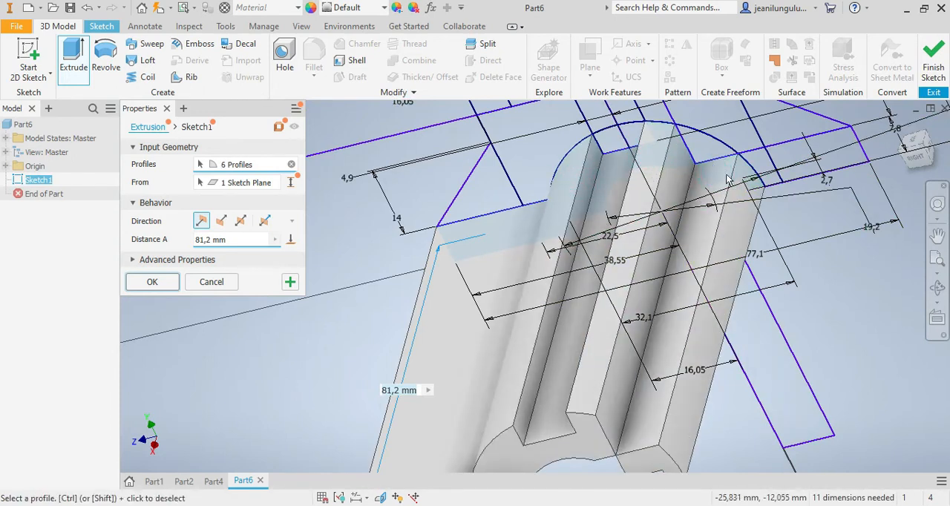
{"action": "left_click", "coordinate": [710, 150]}
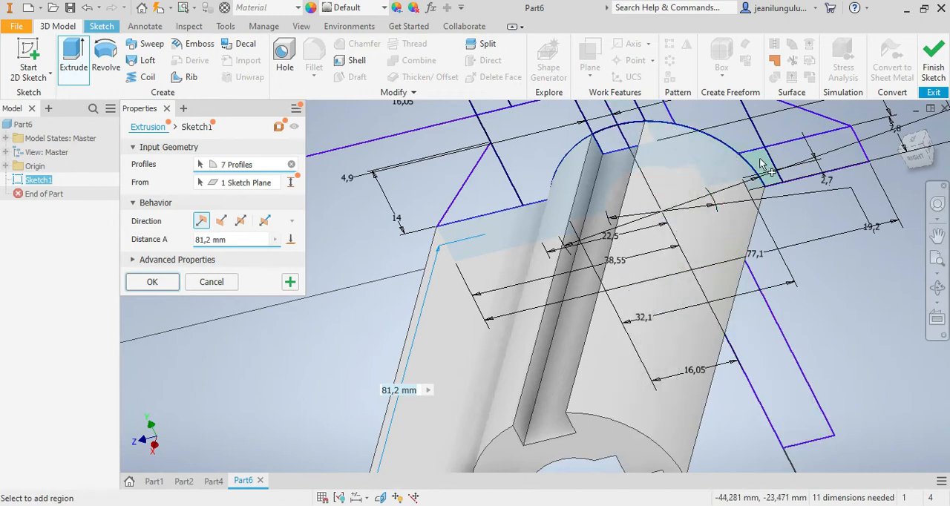
{"action": "left_click", "coordinate": [760, 164]}
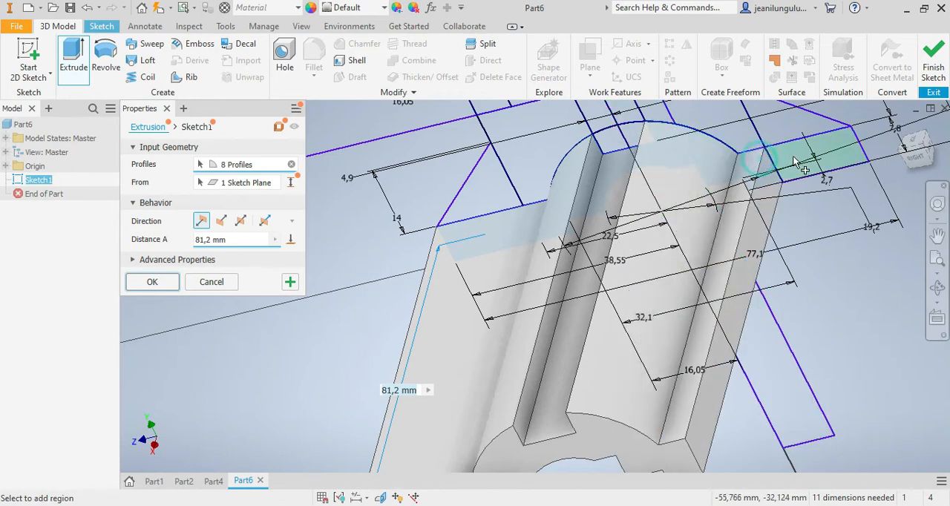
{"action": "left_click", "coordinate": [844, 162]}
Step: Add the missed small region beside the inner arc, and complete the 81.2 mm extrusion symmetrically about the sketch plane
{"action": "scroll", "coordinate": [837, 239], "scroll_direction": "down", "scroll_amount": 4}
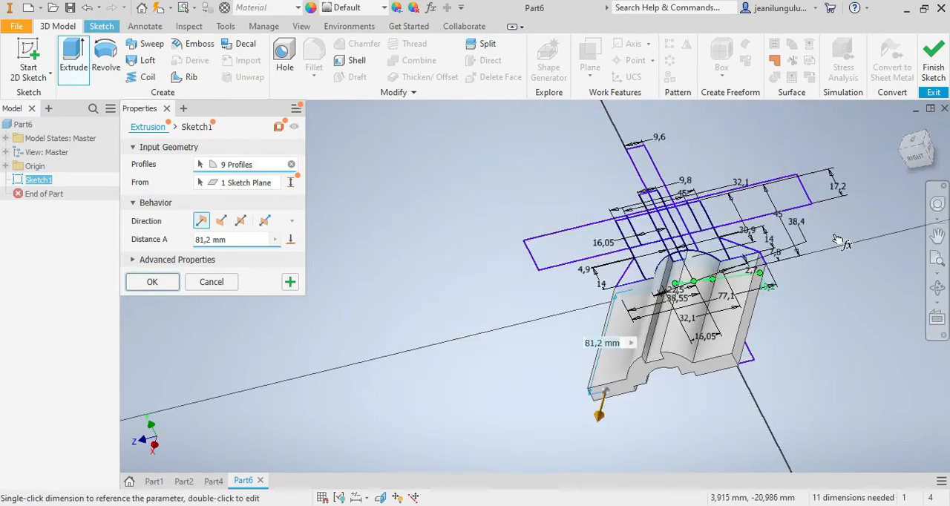
{"action": "left_click_drag", "start_coordinate": [917, 164], "coordinate": [920, 168]}
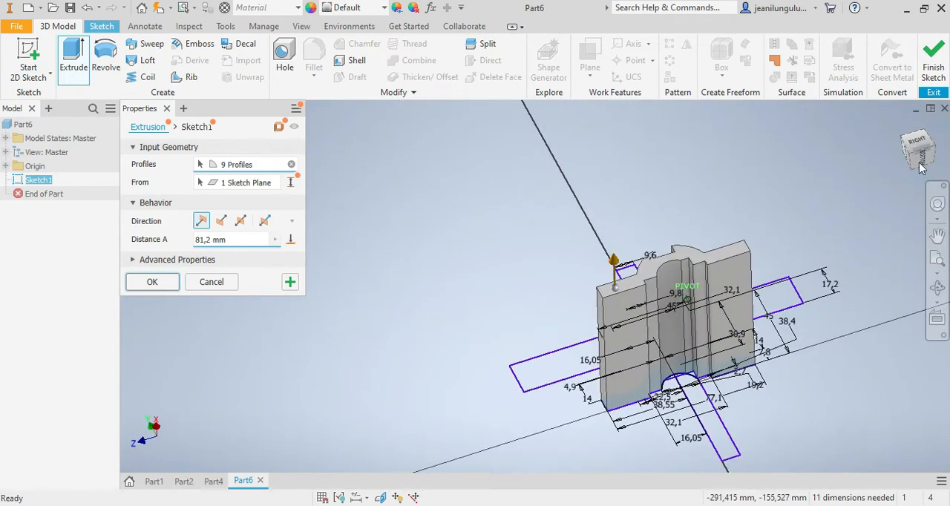
{"action": "scroll", "coordinate": [663, 388], "scroll_direction": "up", "scroll_amount": 5}
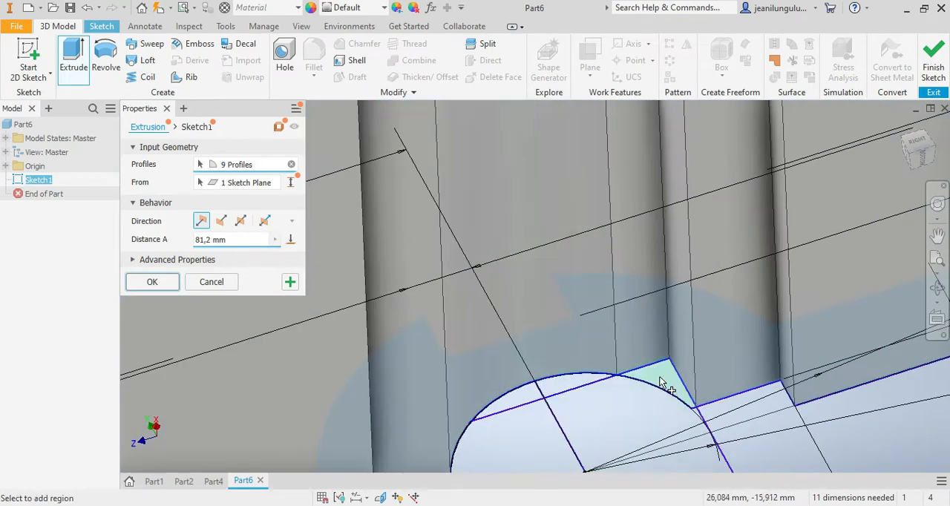
{"action": "left_click", "coordinate": [662, 385]}
{"action": "scroll", "coordinate": [663, 386], "scroll_direction": "down", "scroll_amount": 5}
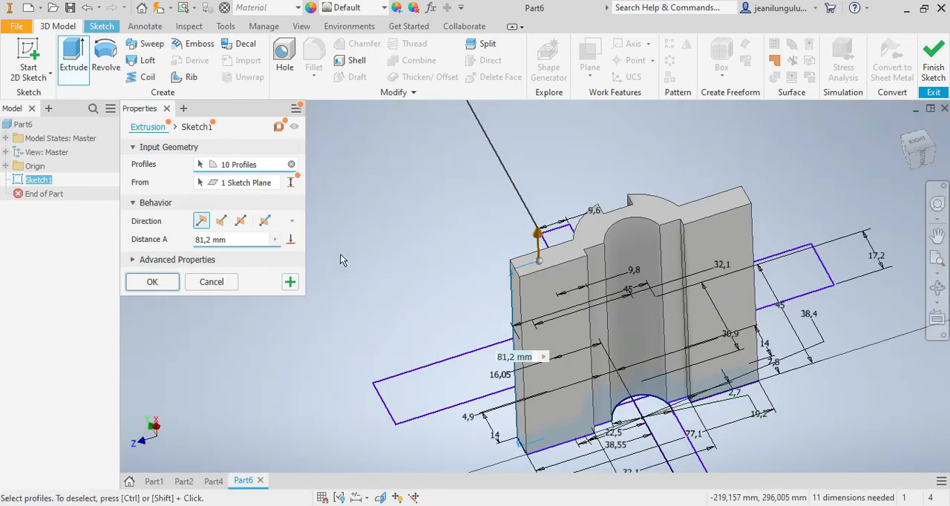
{"action": "left_click_drag", "start_coordinate": [924, 159], "coordinate": [925, 165]}
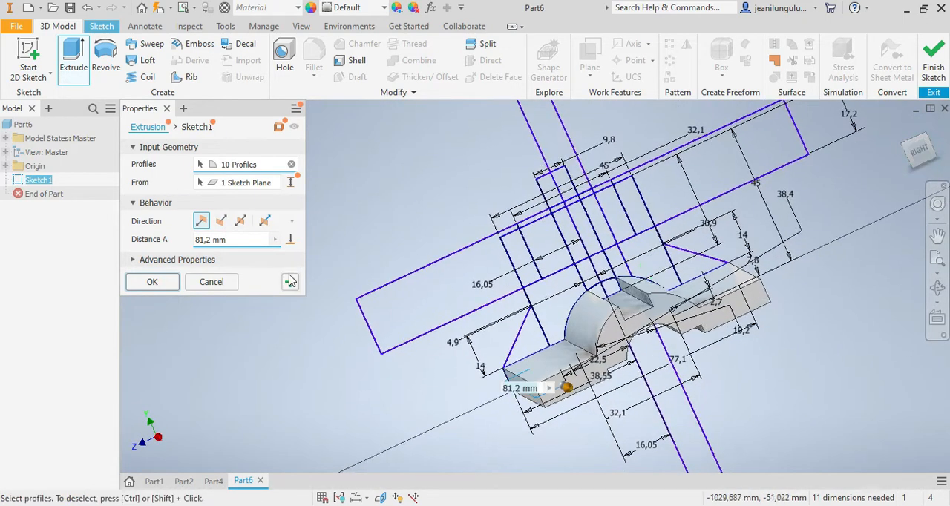
{"action": "left_click", "coordinate": [240, 221]}
{"action": "left_click", "coordinate": [152, 282]}
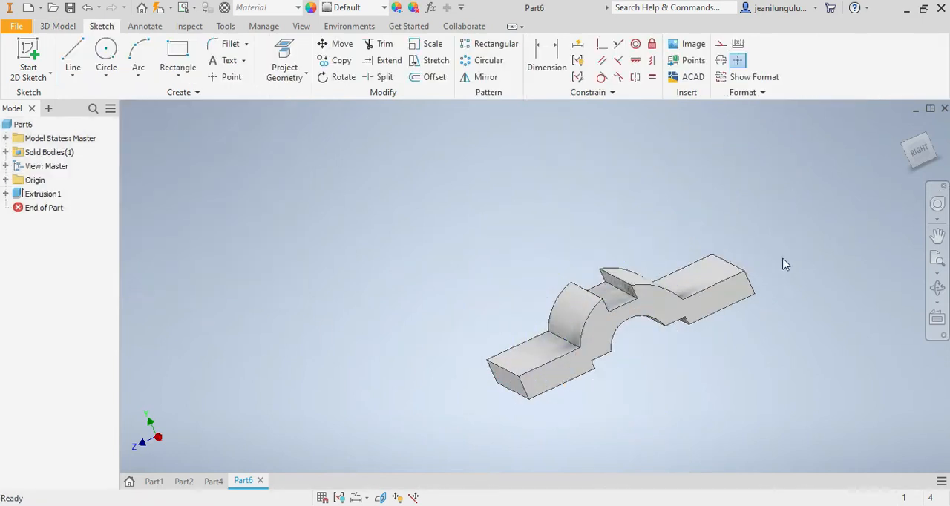
Step: Turn on the visibility of Sketch1 under the base extrusion
{"action": "left_click", "coordinate": [918, 150]}
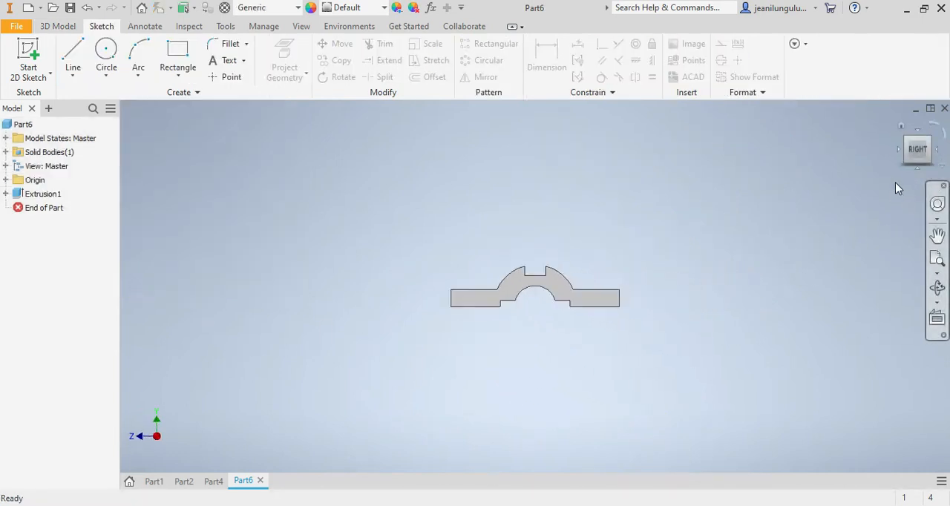
{"action": "scroll", "coordinate": [513, 258], "scroll_direction": "down", "scroll_amount": 3}
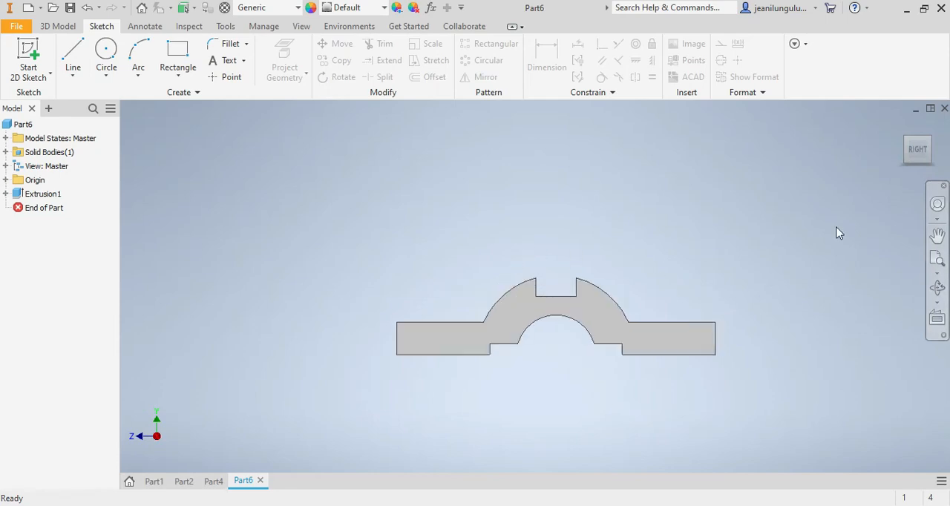
{"action": "left_click", "coordinate": [926, 167]}
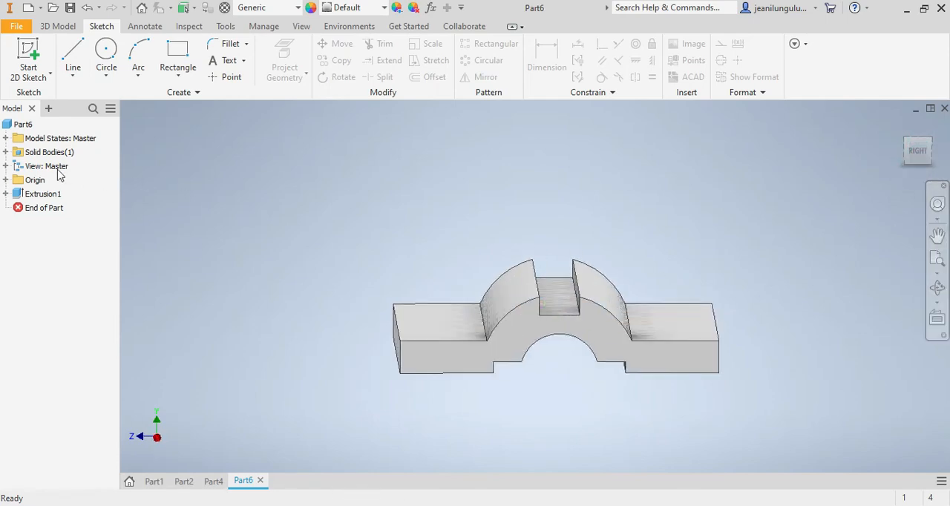
{"action": "left_click", "coordinate": [6, 194]}
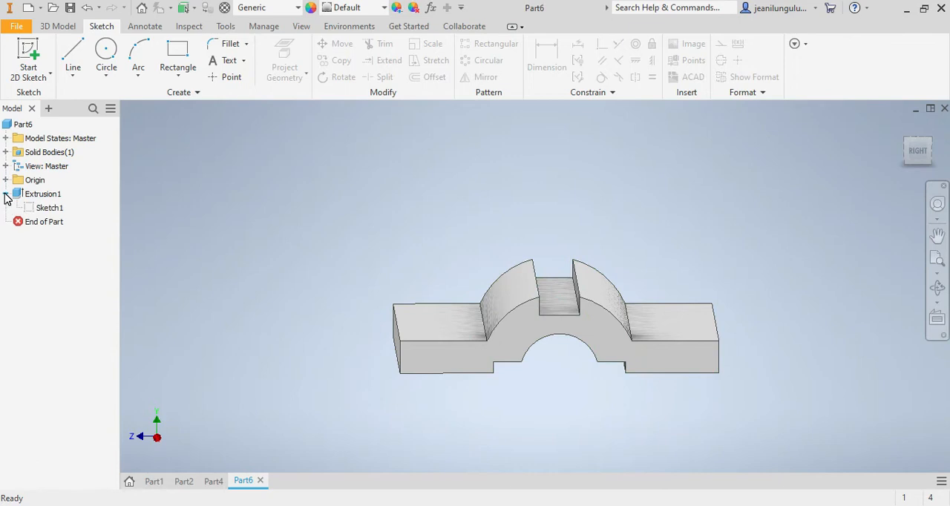
{"action": "right_click", "coordinate": [42, 207]}
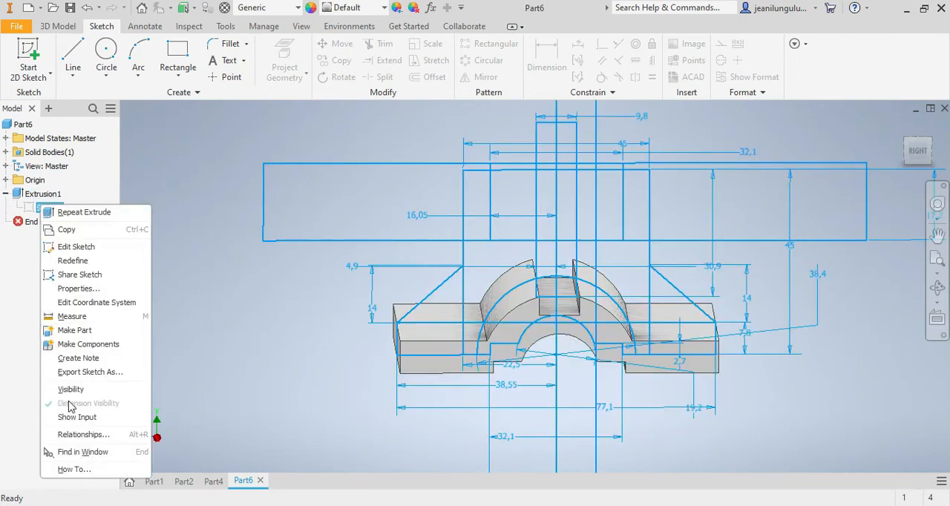
{"action": "left_click", "coordinate": [71, 389]}
{"action": "scroll", "coordinate": [573, 317], "scroll_direction": "up", "scroll_amount": 5}
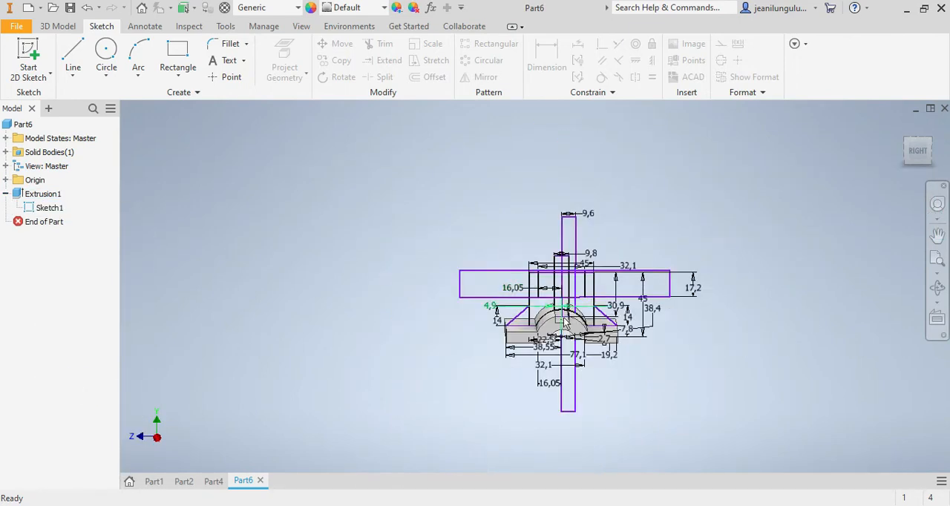
{"action": "scroll", "coordinate": [563, 307], "scroll_direction": "down", "scroll_amount": 3}
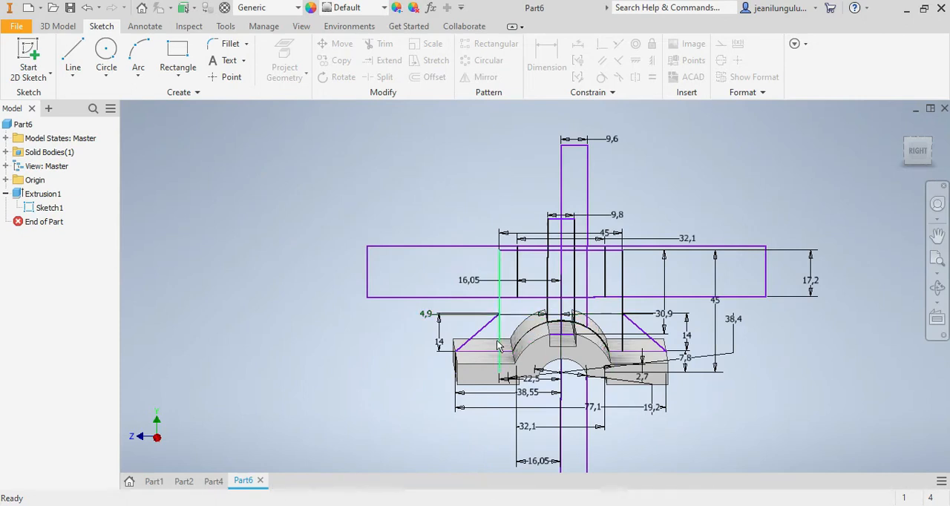
Step: Start a Revolve with the three regions of the tall rectangle between its left edge and the narrow central hole as profiles
{"action": "left_click", "coordinate": [51, 28]}
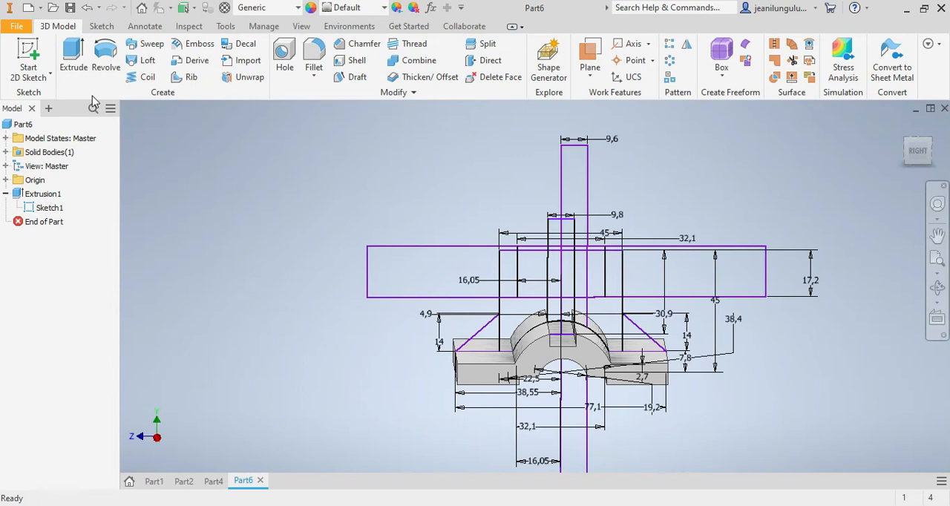
{"action": "left_click", "coordinate": [102, 62]}
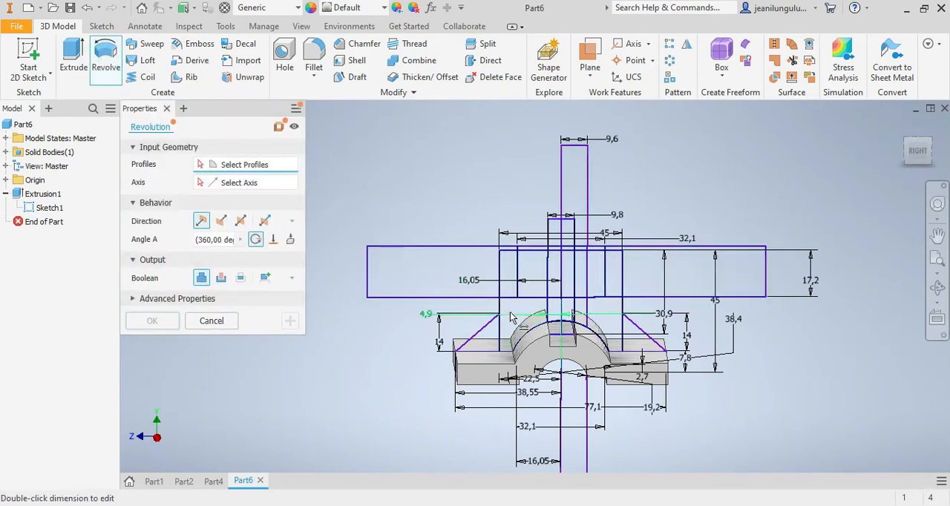
{"action": "scroll", "coordinate": [511, 317], "scroll_direction": "down", "scroll_amount": 3}
{"action": "left_click", "coordinate": [507, 344]}
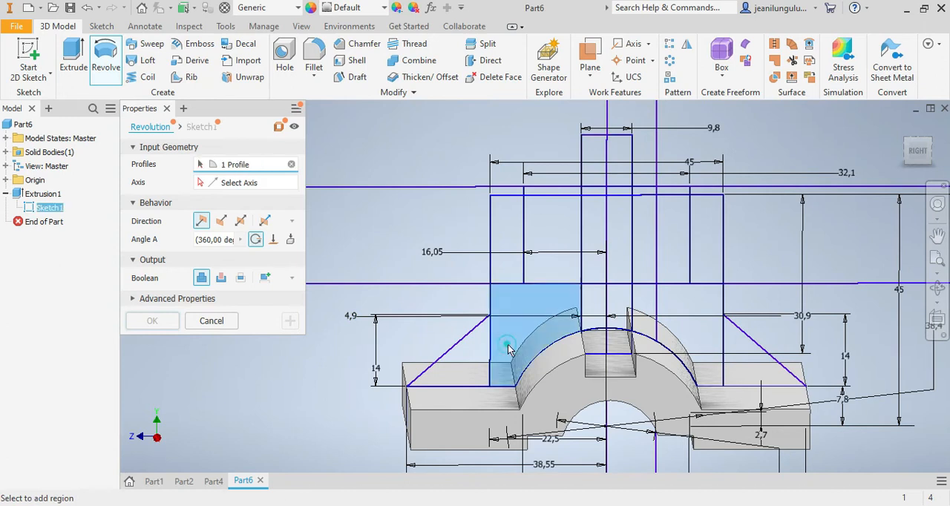
{"action": "left_click", "coordinate": [508, 233]}
{"action": "left_click", "coordinate": [551, 227]}
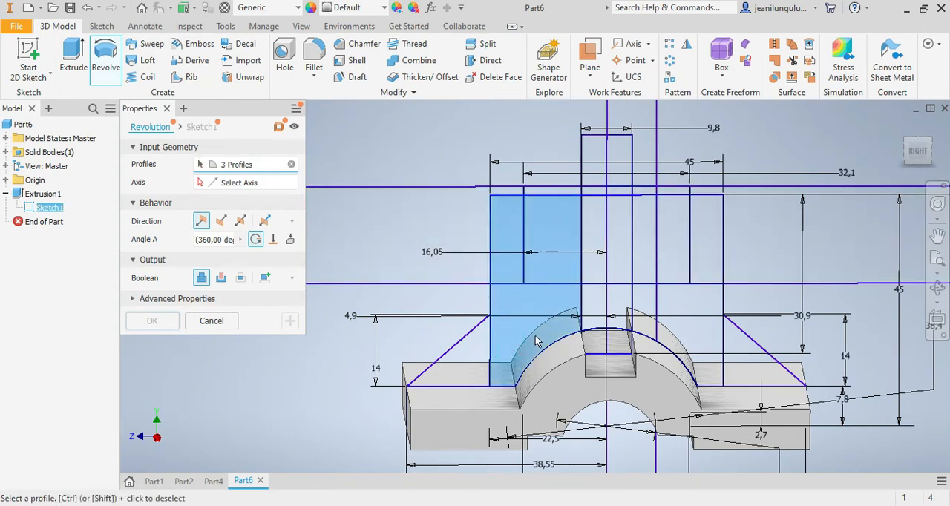
Step: Revolve the selected profiles a full 360 degrees around the origin's Y axis, joining them to the base
{"action": "scroll", "coordinate": [537, 341], "scroll_direction": "up", "scroll_amount": 2}
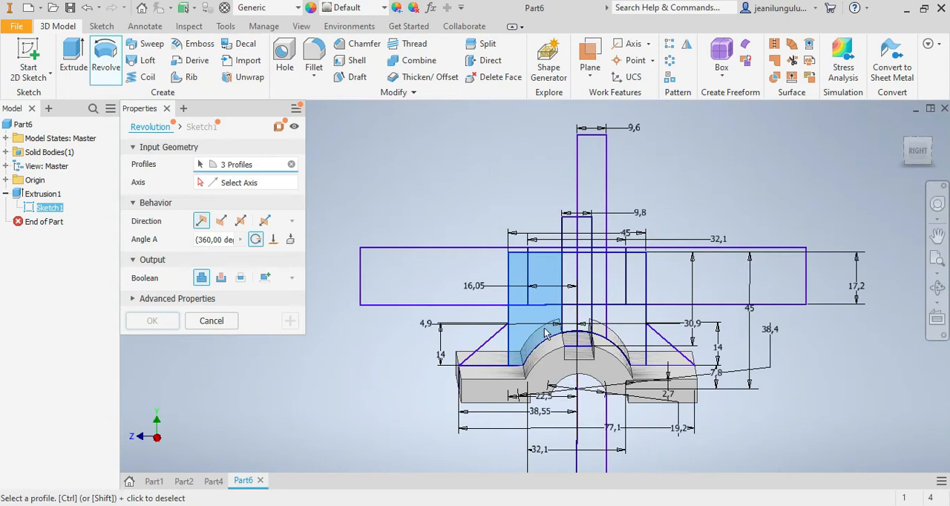
{"action": "left_click", "coordinate": [919, 157]}
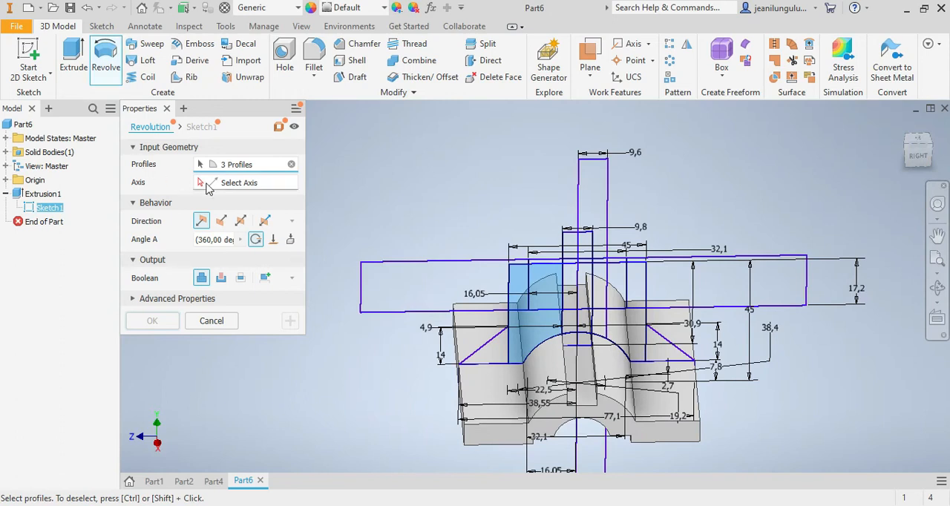
{"action": "left_click", "coordinate": [206, 186]}
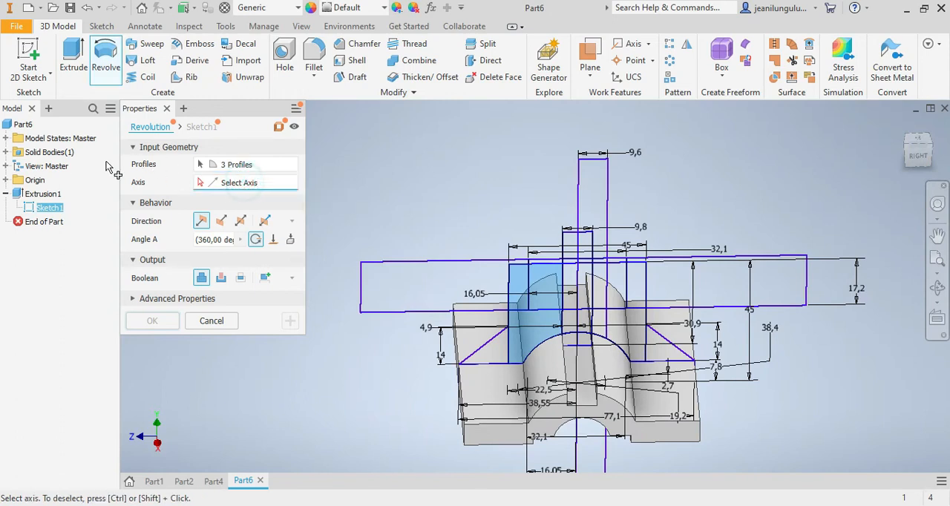
{"action": "left_click", "coordinate": [6, 181]}
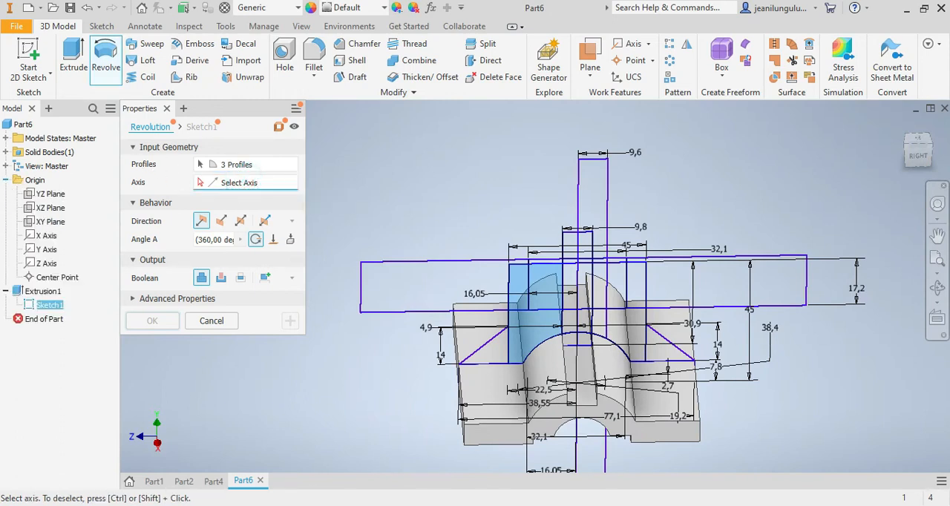
{"action": "left_click", "coordinate": [43, 252]}
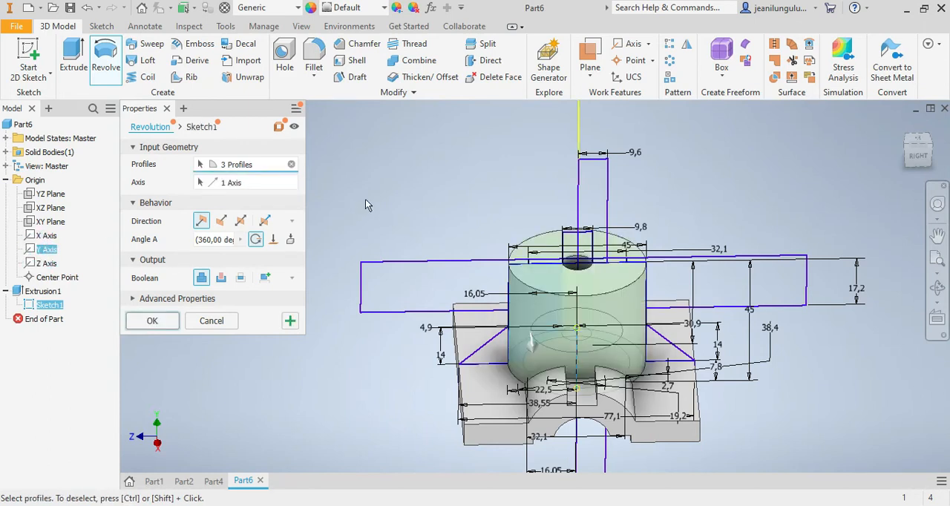
{"action": "left_click", "coordinate": [148, 324]}
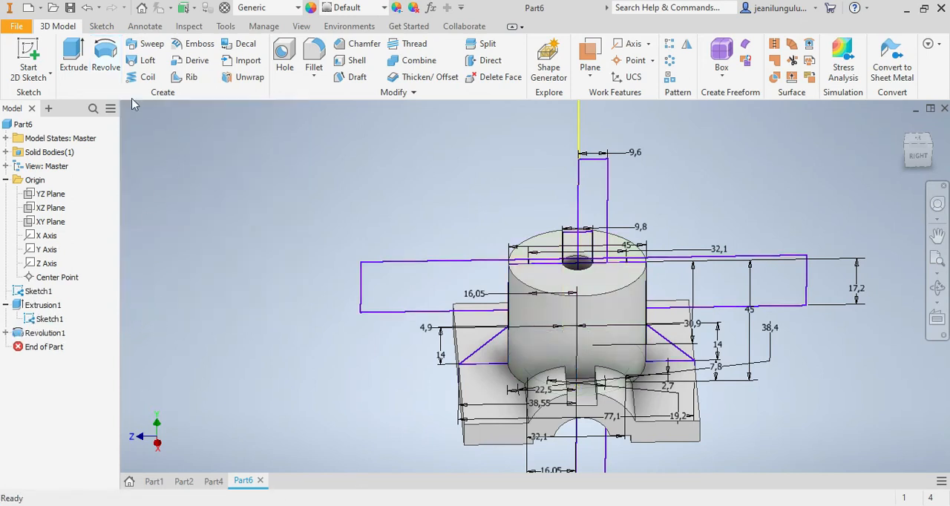
Step: Extrude the two triangular rib profiles beside the boss 6.3 mm symmetrically about the sketch plane, joining them to the body
{"action": "left_click", "coordinate": [72, 63]}
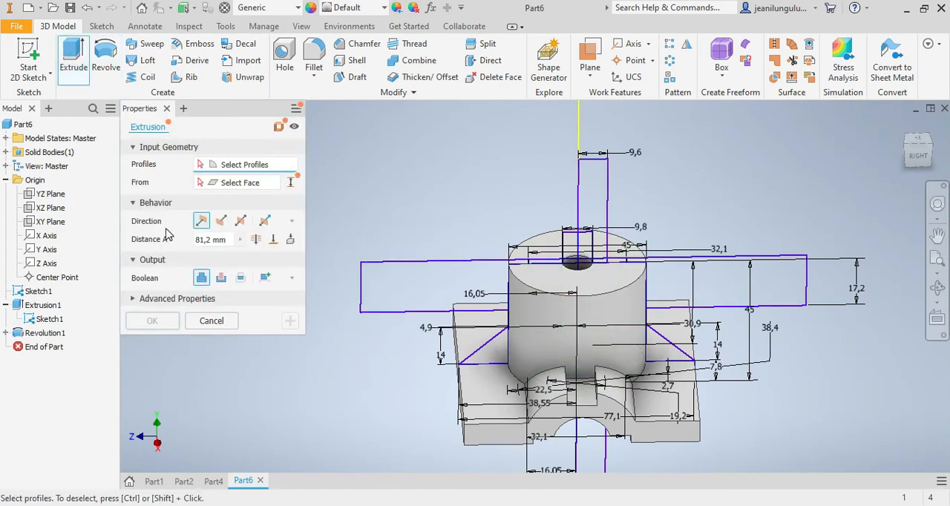
{"action": "left_click", "coordinate": [229, 239]}
{"action": "left_click_drag", "start_coordinate": [228, 241], "coordinate": [190, 247]}
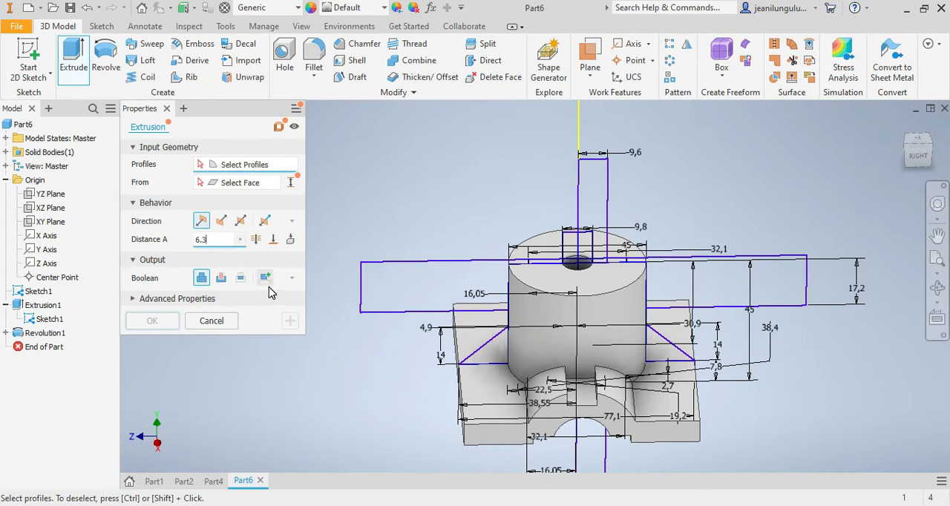
{"action": "left_click", "coordinate": [486, 351]}
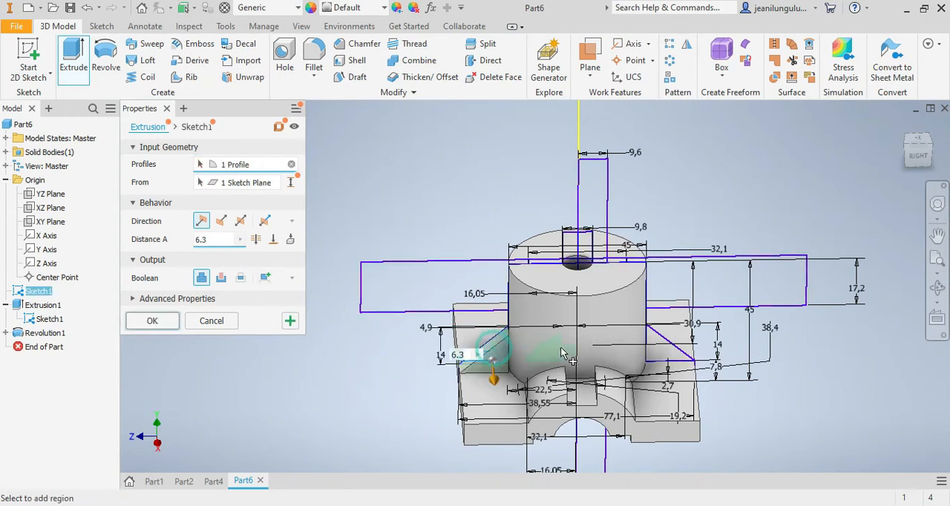
{"action": "left_click", "coordinate": [666, 357]}
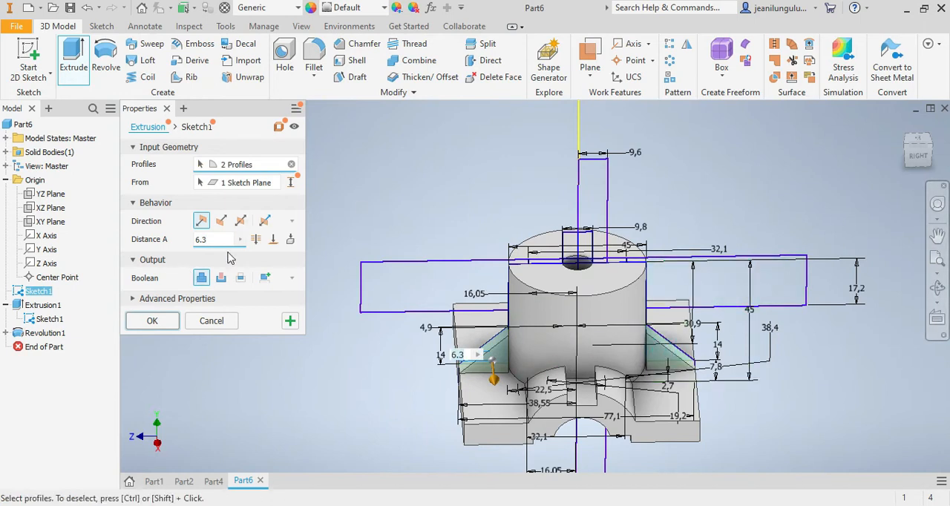
{"action": "left_click", "coordinate": [243, 221]}
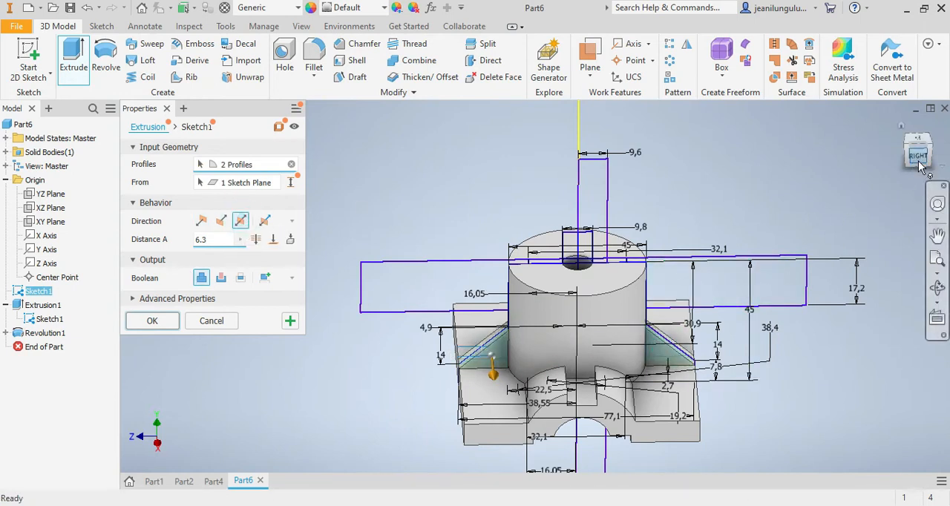
{"action": "left_click_drag", "start_coordinate": [920, 163], "coordinate": [924, 174]}
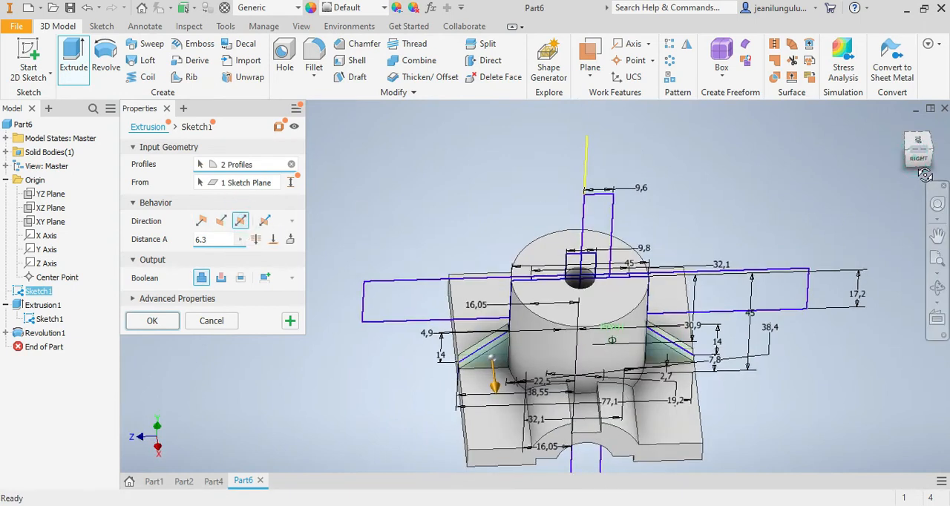
{"action": "left_click", "coordinate": [150, 322]}
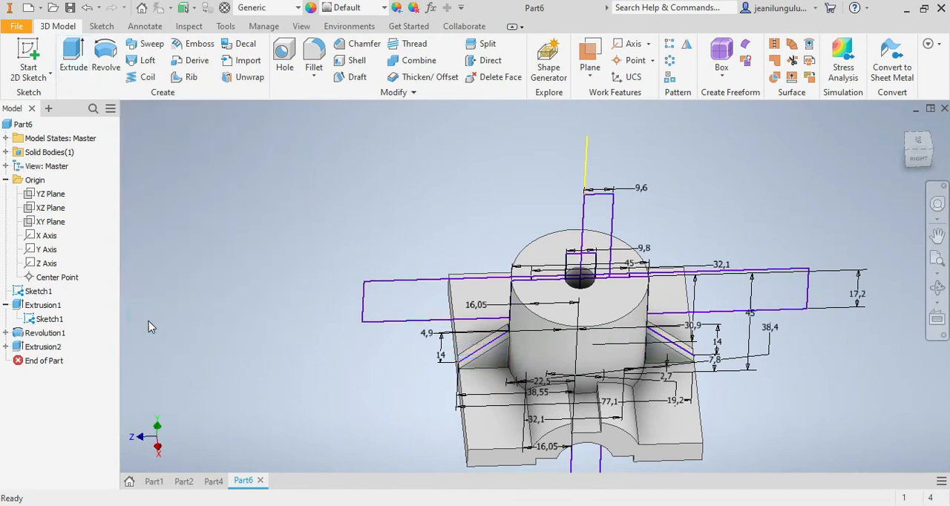
Step: Cut flats on both sides of the boss by extruding the two narrow outer strips 100 mm symmetrically about the sketch plane
{"action": "left_click", "coordinate": [916, 151]}
{"action": "left_click", "coordinate": [72, 57]}
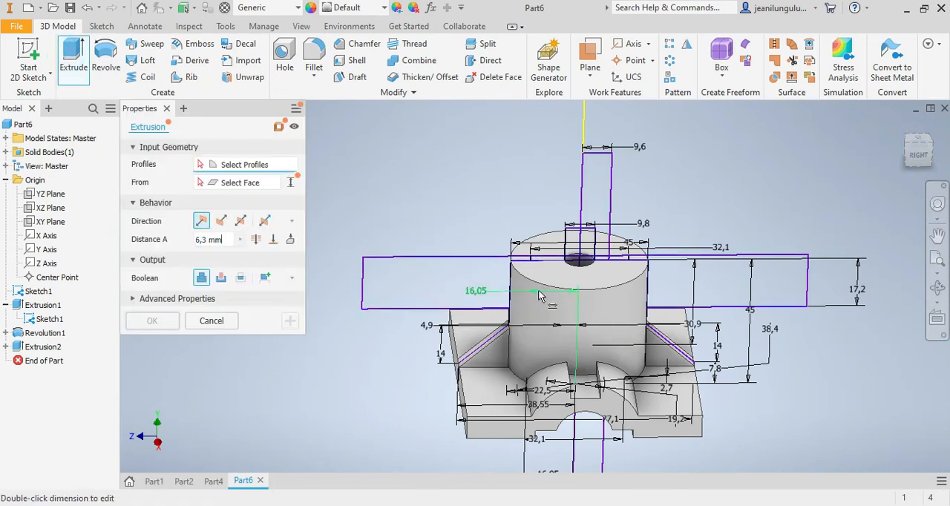
{"action": "left_click", "coordinate": [519, 278]}
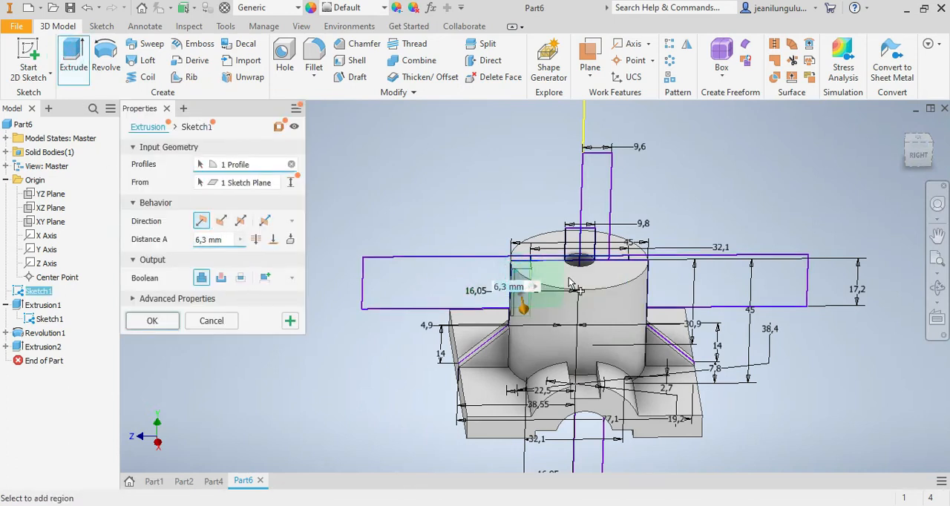
{"action": "left_click", "coordinate": [641, 275]}
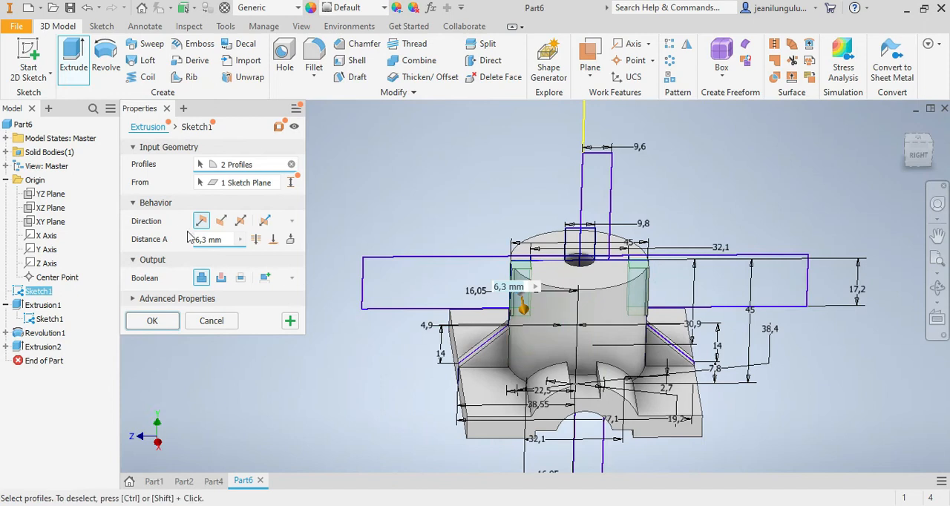
{"action": "left_click", "coordinate": [240, 222]}
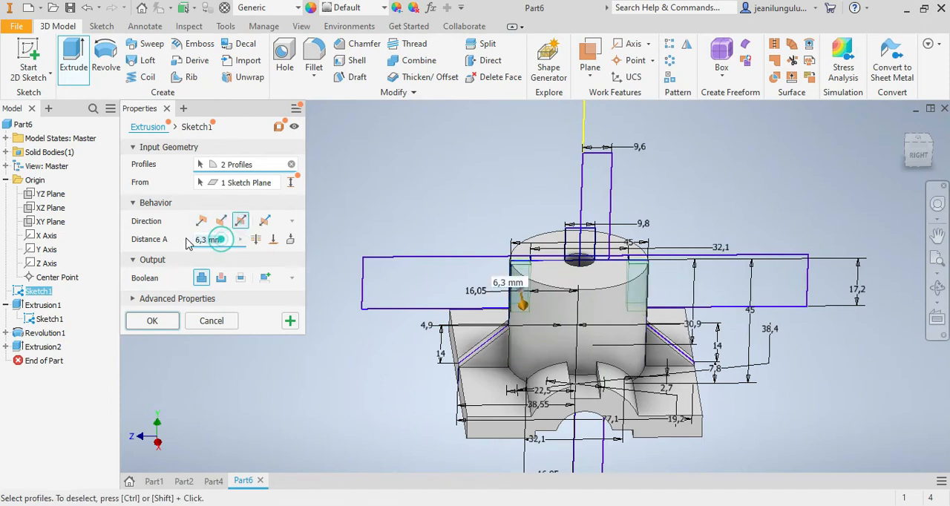
{"action": "type", "text": "1"}
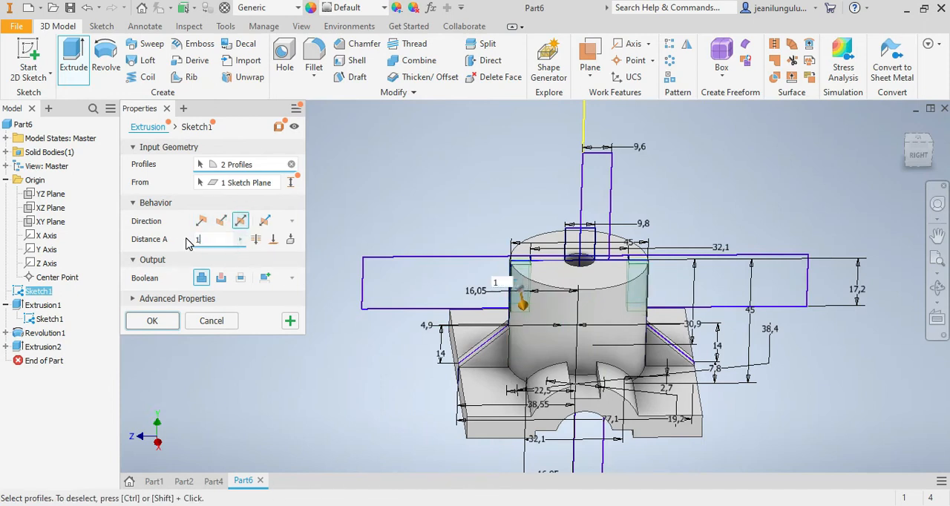
{"action": "type", "text": "00"}
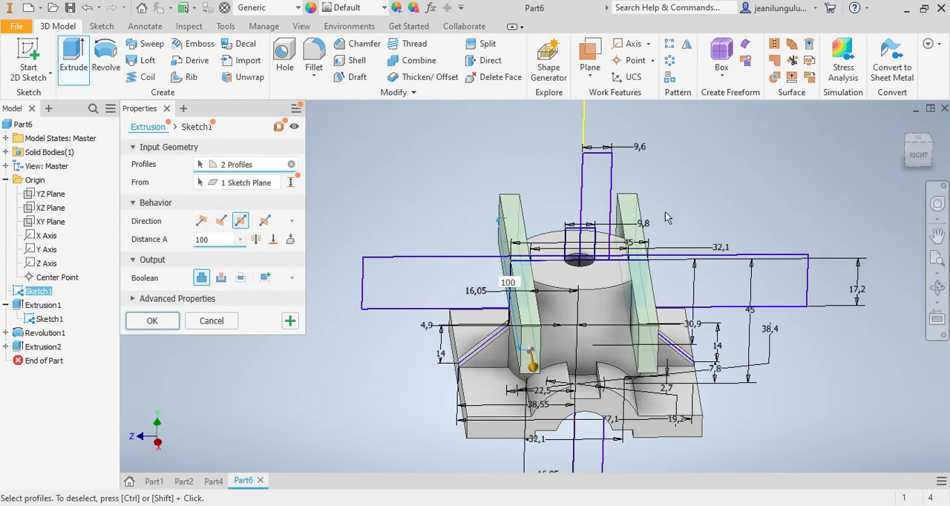
{"action": "mouse_move", "coordinate": [921, 162]}
{"action": "left_mouse_down"}
{"action": "mouse_move", "coordinate": [924, 185]}
{"action": "mouse_move", "coordinate": [922, 141]}
{"action": "mouse_move", "coordinate": [930, 164]}
{"action": "left_mouse_up"}
{"action": "left_click", "coordinate": [222, 277]}
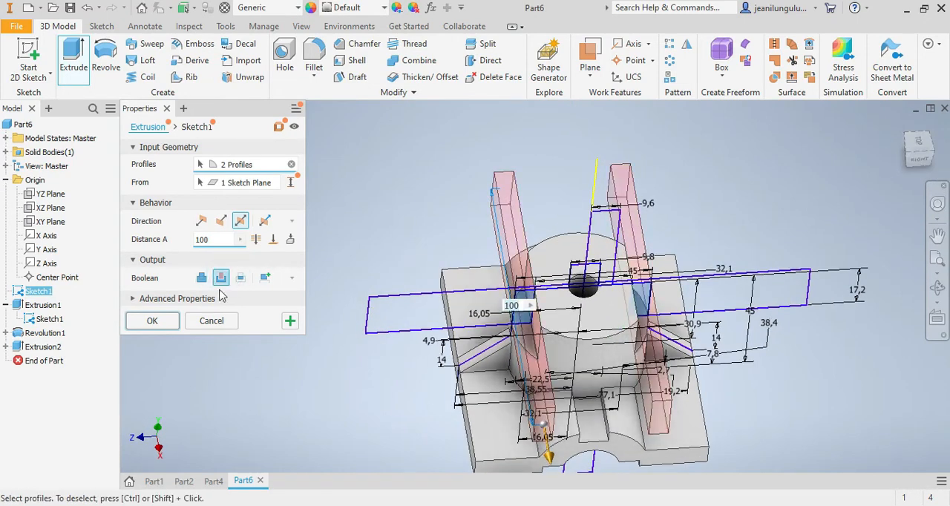
{"action": "left_click", "coordinate": [151, 321]}
Step: Cut the central bore by revolving the 9.6 mm wide tall rectangle a full 360 degrees around the origin's Y axis
{"action": "left_click_drag", "start_coordinate": [919, 156], "coordinate": [915, 101]}
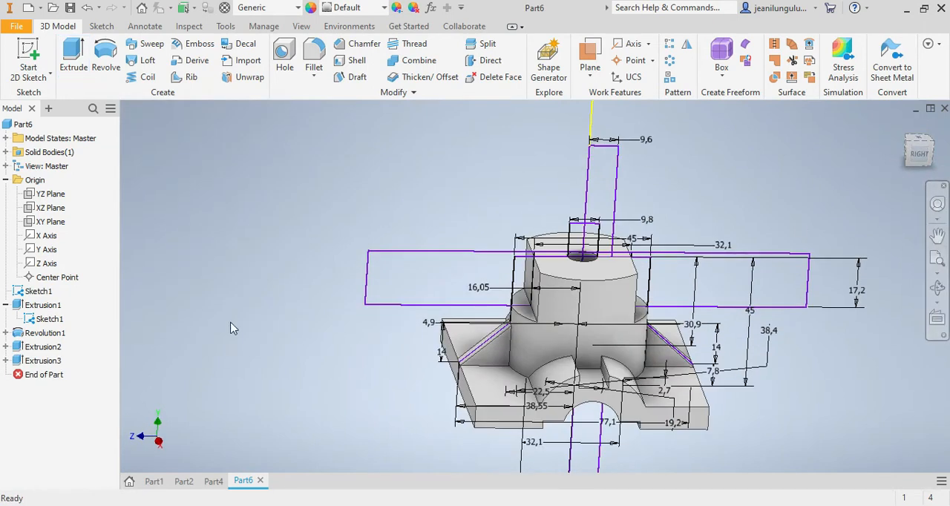
{"action": "left_click", "coordinate": [104, 51]}
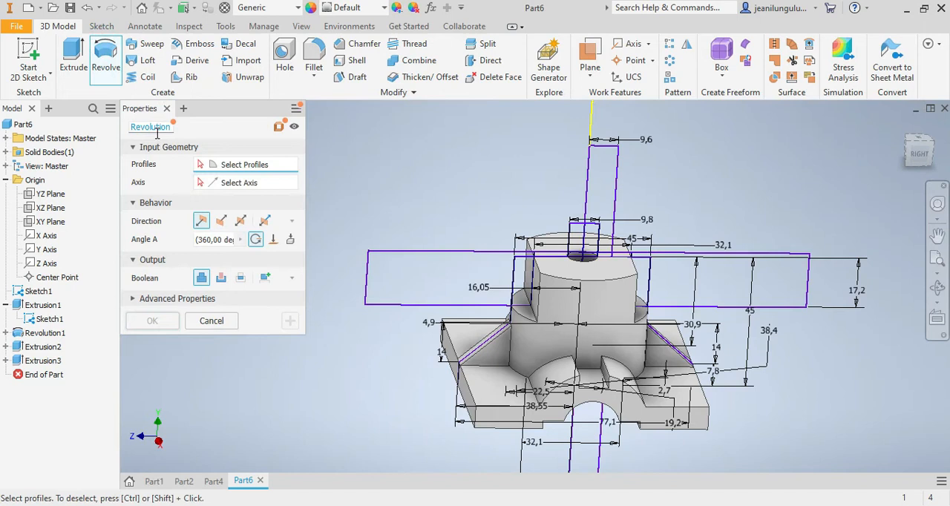
{"action": "left_click", "coordinate": [610, 187]}
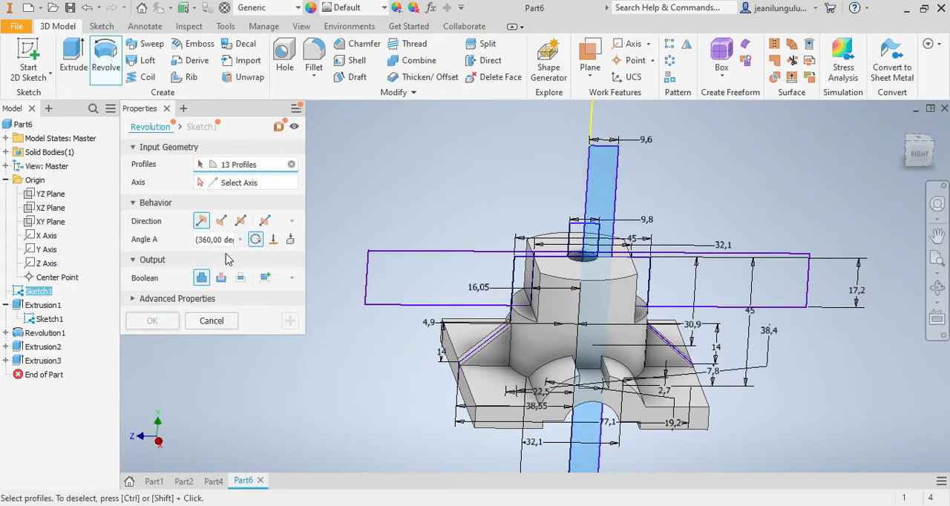
{"action": "left_click", "coordinate": [237, 186]}
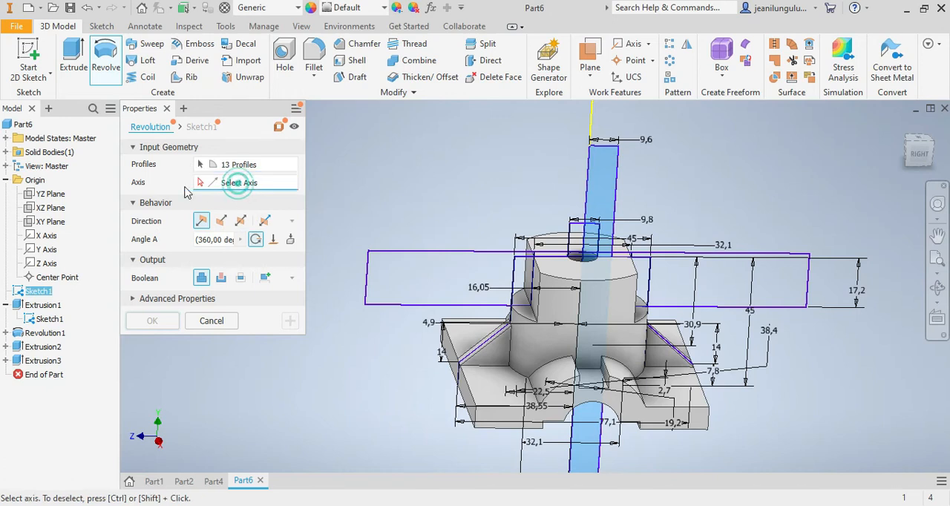
{"action": "left_click", "coordinate": [49, 250]}
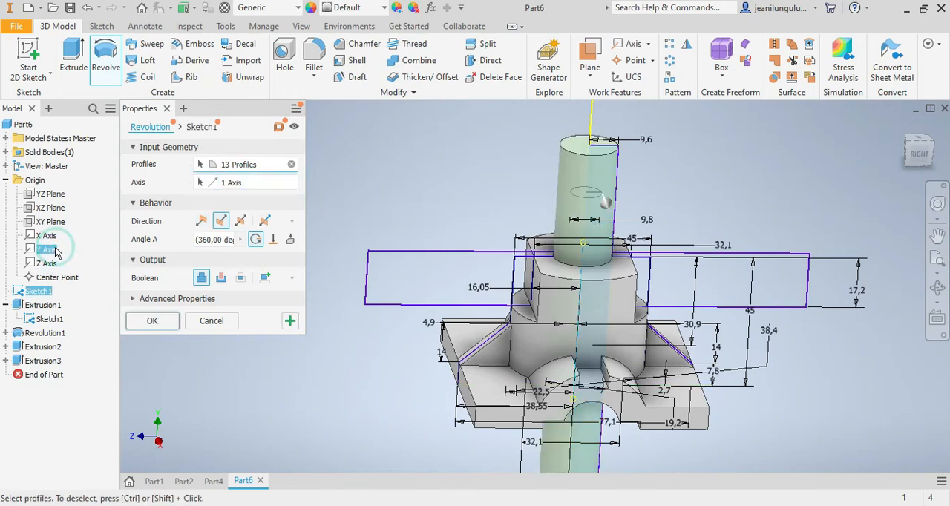
{"action": "left_click", "coordinate": [240, 278]}
{"action": "left_click", "coordinate": [221, 277]}
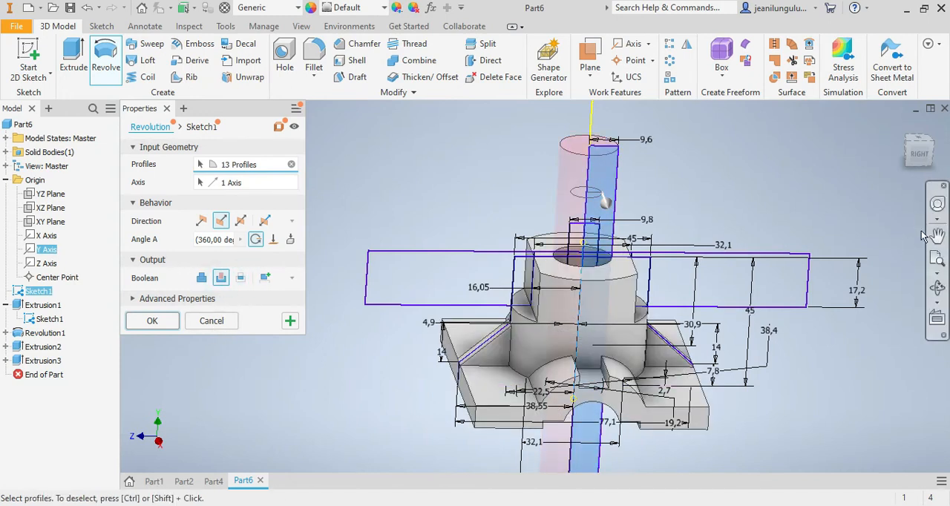
{"action": "left_click", "coordinate": [918, 156]}
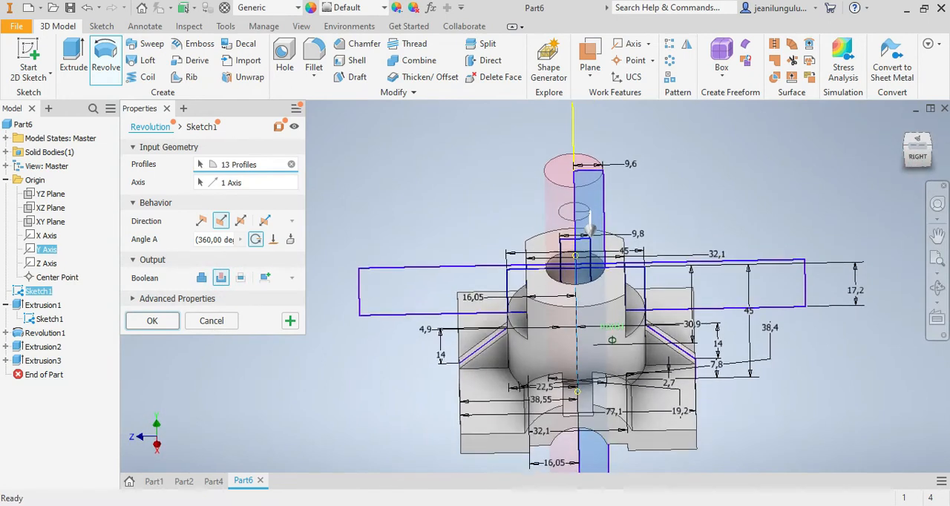
{"action": "left_click", "coordinate": [152, 320]}
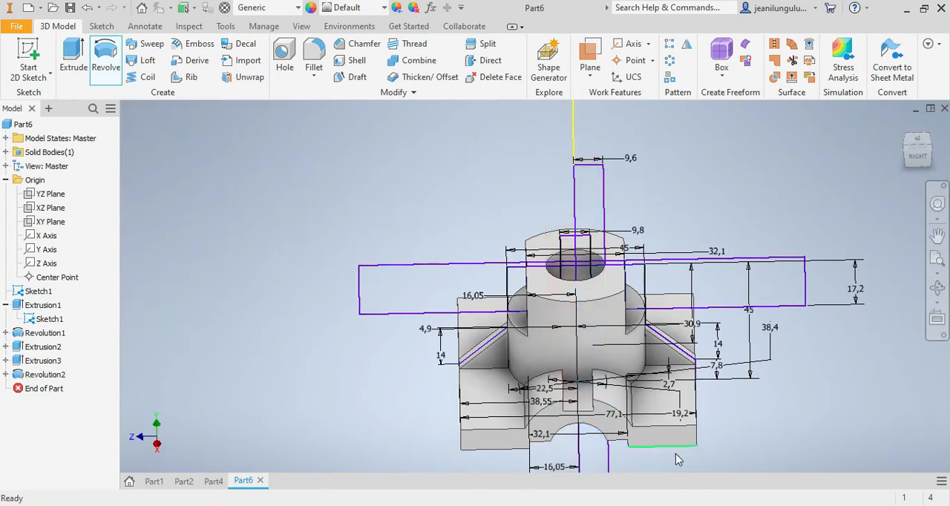
Step: Collapse the Origin folder and turn off the visibility of Sketch1 under the base extrusion
{"action": "scroll", "coordinate": [682, 460], "scroll_direction": "up", "scroll_amount": 4}
{"action": "scroll", "coordinate": [666, 475], "scroll_direction": "down", "scroll_amount": 5}
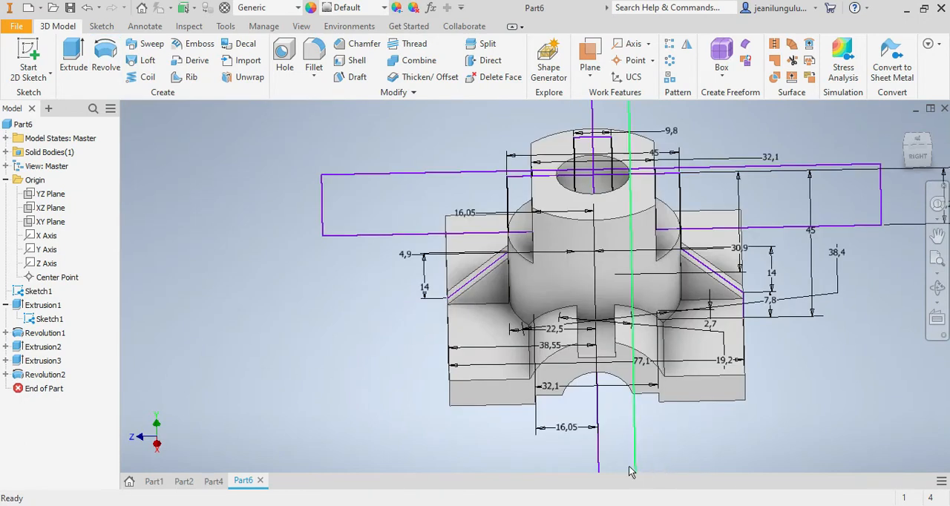
{"action": "left_click", "coordinate": [6, 180]}
{"action": "right_click", "coordinate": [44, 221]}
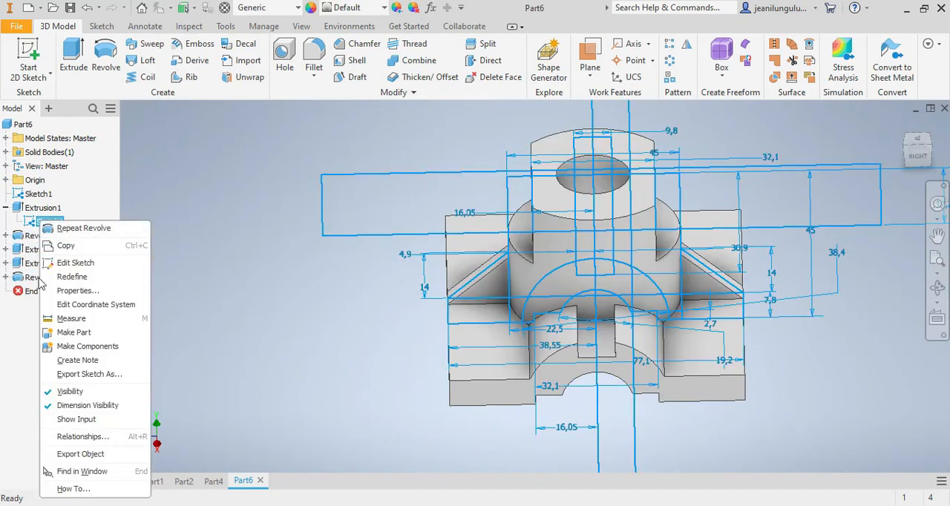
{"action": "left_click", "coordinate": [70, 391]}
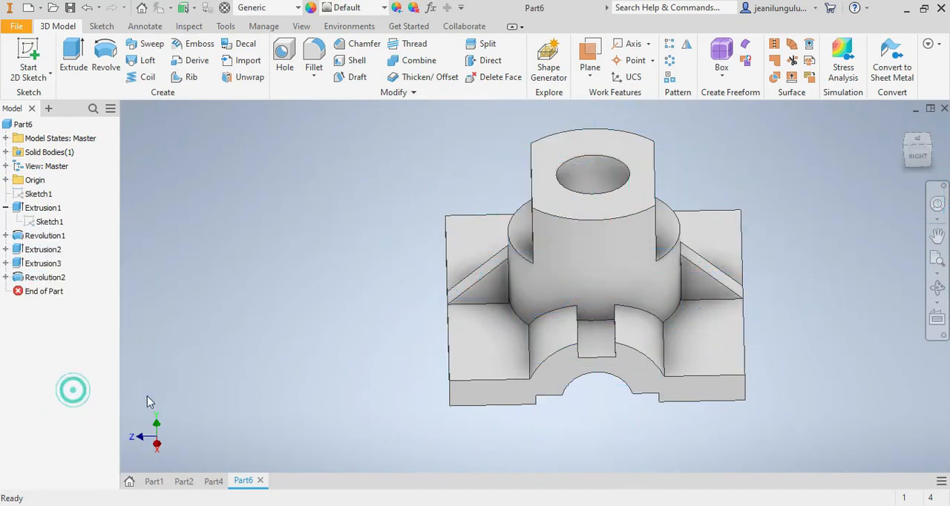
Step: Start a sketch on the base's flat upper face and draw a rectangle about 60 by 63 mm around the boss
{"action": "left_click", "coordinate": [912, 153]}
{"action": "mouse_move", "coordinate": [891, 144]}
{"action": "left_mouse_down"}
{"action": "mouse_move", "coordinate": [901, 172]}
{"action": "mouse_move", "coordinate": [905, 135]}
{"action": "left_mouse_up"}
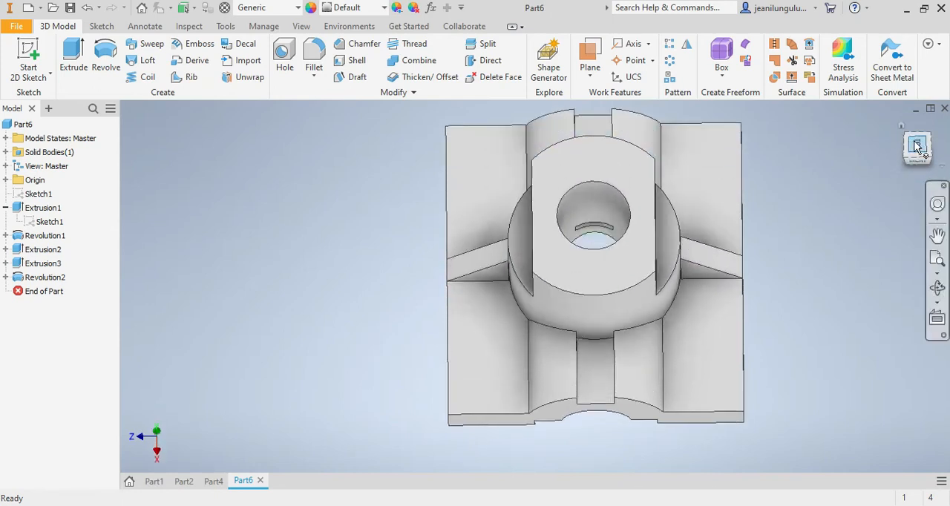
{"action": "left_click", "coordinate": [916, 147]}
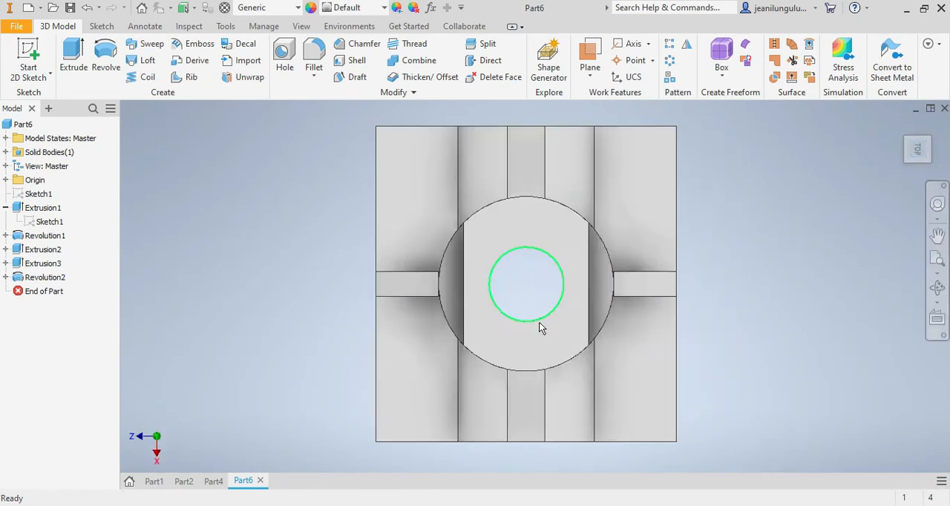
{"action": "right_click", "coordinate": [411, 153]}
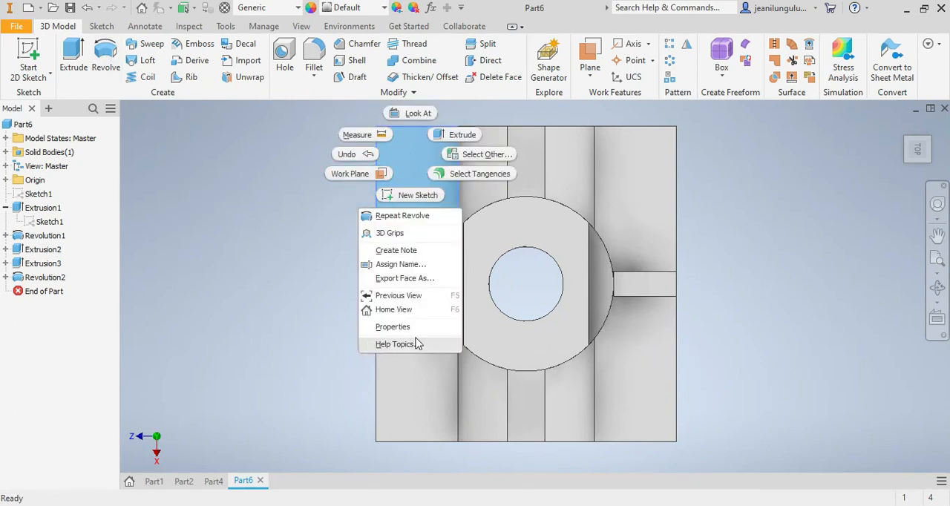
{"action": "left_click", "coordinate": [409, 196]}
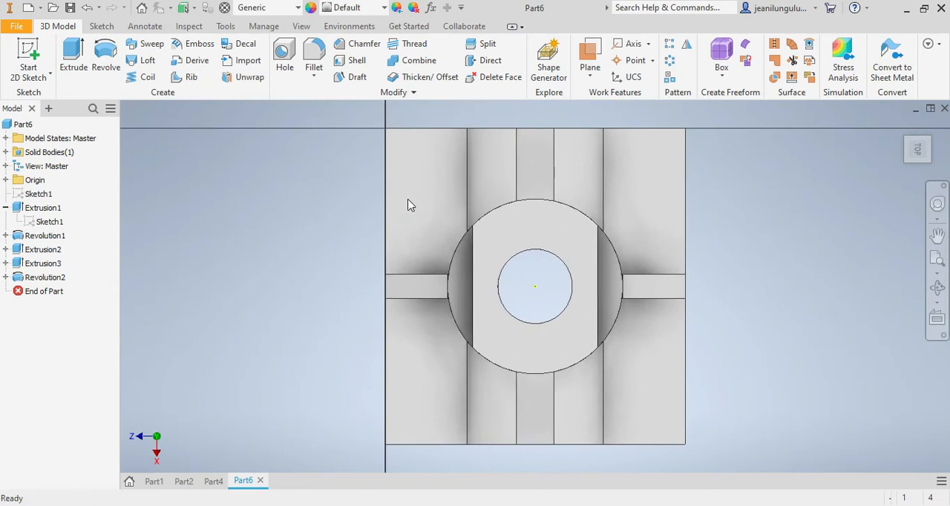
{"action": "left_click", "coordinate": [165, 61]}
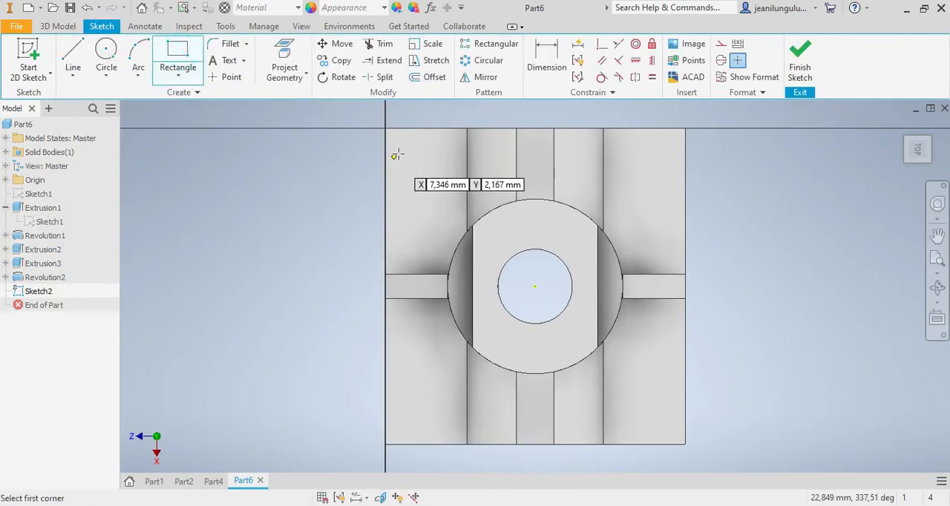
{"action": "left_click", "coordinate": [422, 165]}
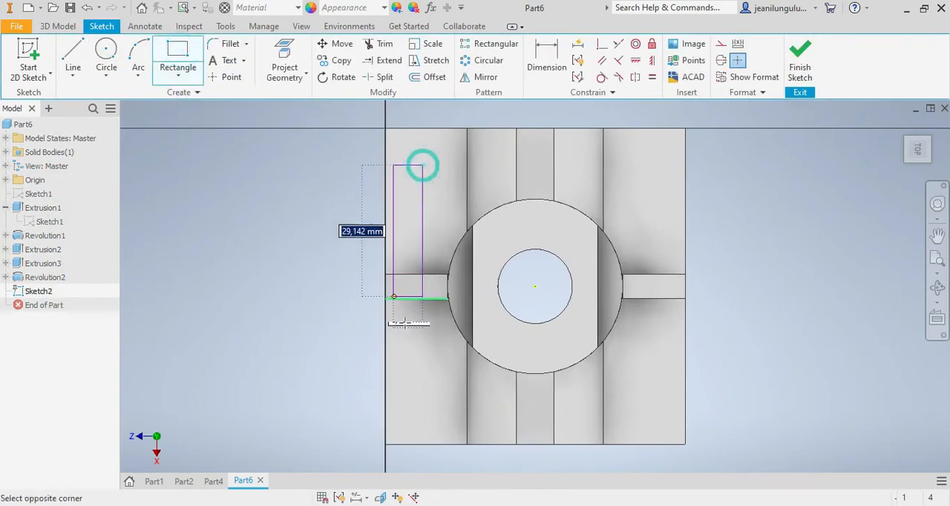
{"action": "left_click", "coordinate": [655, 411]}
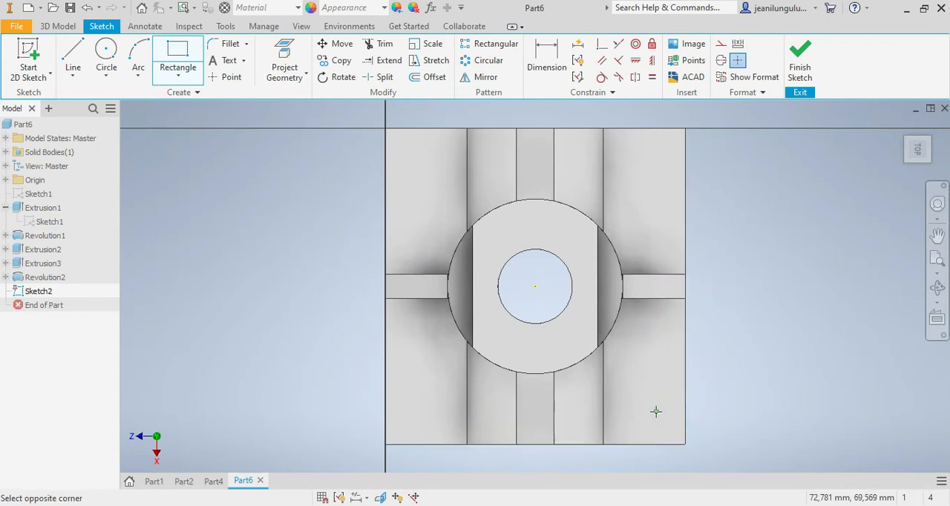
Step: Dimension the longer side of the new rectangle, placing the dimension outside the base
{"action": "left_click", "coordinate": [546, 60]}
{"action": "left_click", "coordinate": [655, 208]}
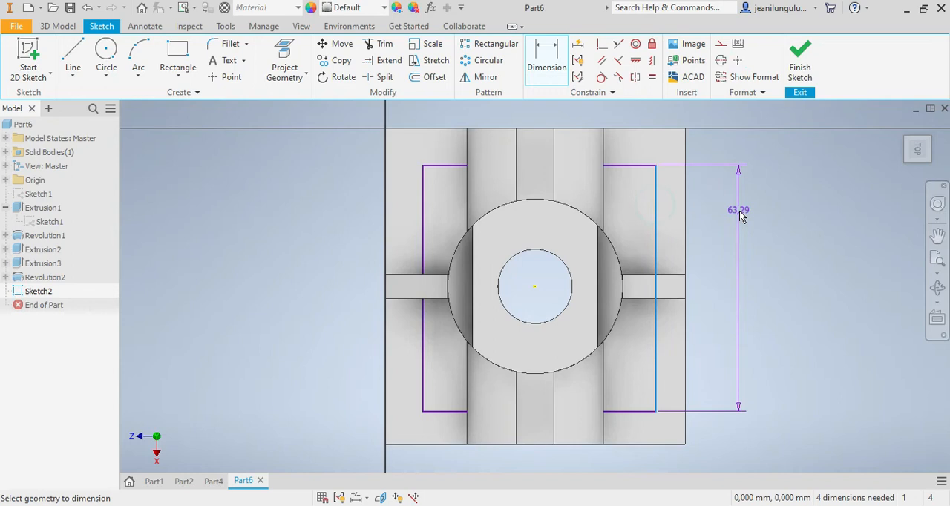
{"action": "left_click", "coordinate": [747, 211]}
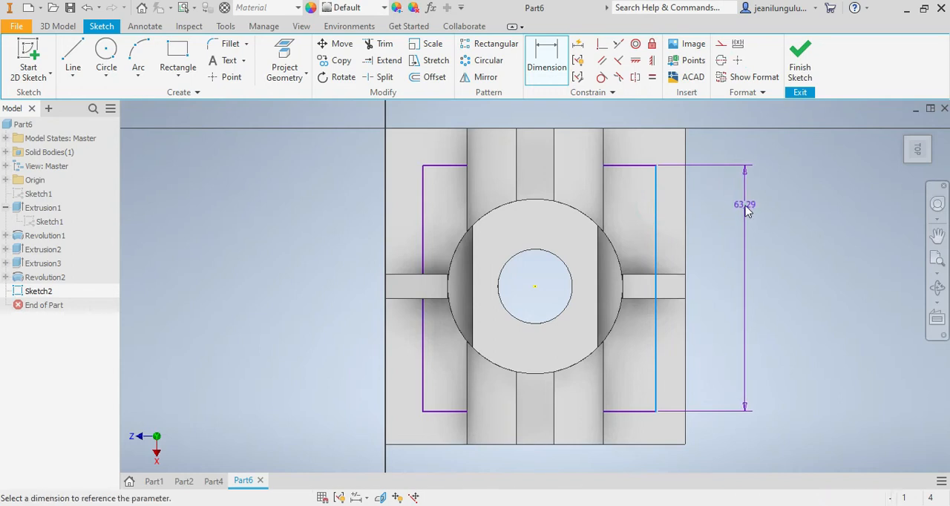
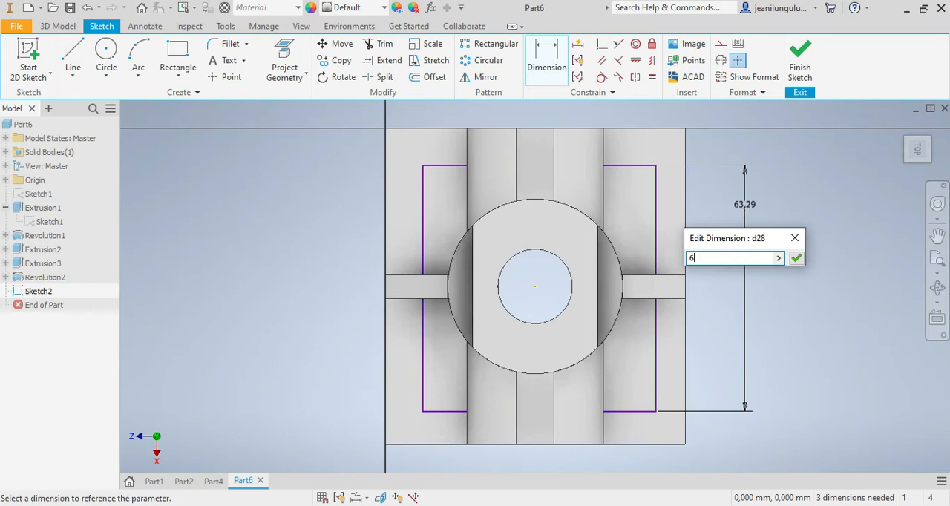
Step: Set the rectangle's longer side to 62 mm and dimension its shorter side to 56 mm
{"action": "key", "text": "Return"}
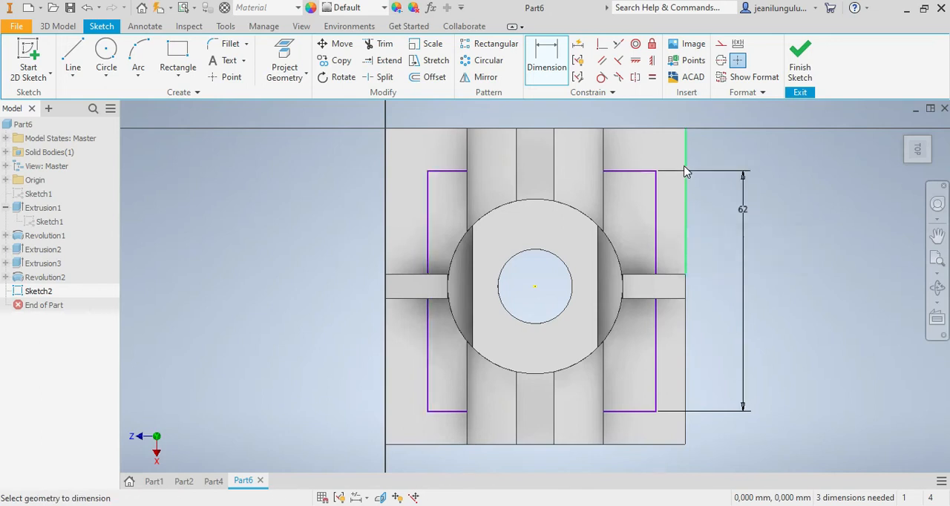
{"action": "left_click", "coordinate": [626, 411]}
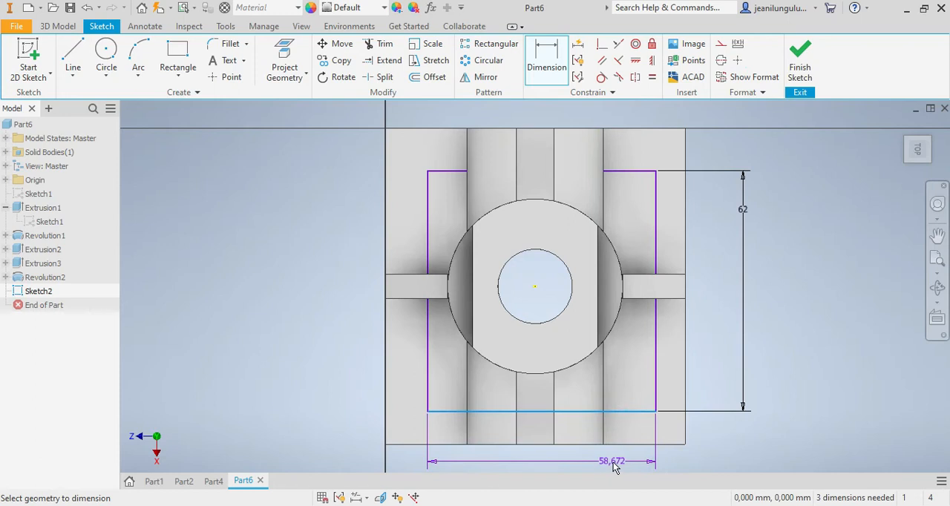
{"action": "left_click", "coordinate": [613, 466]}
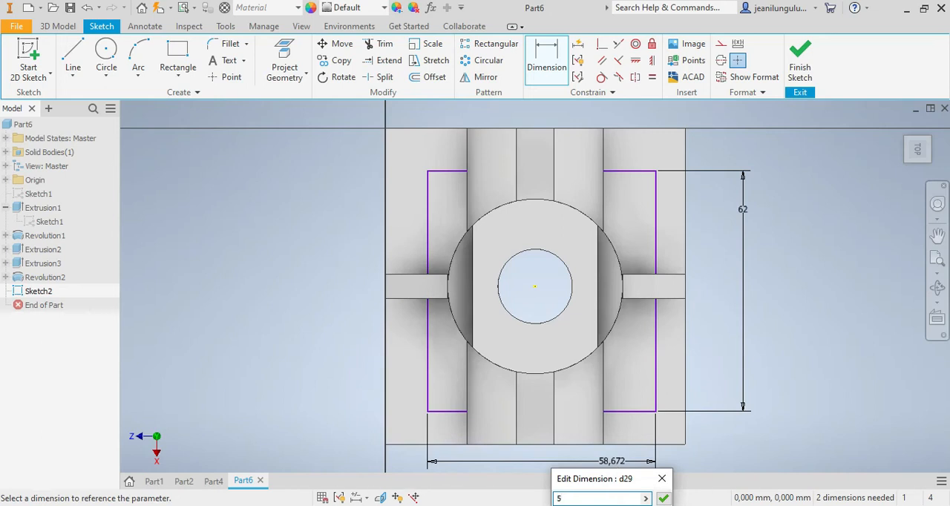
{"action": "key", "text": "Return"}
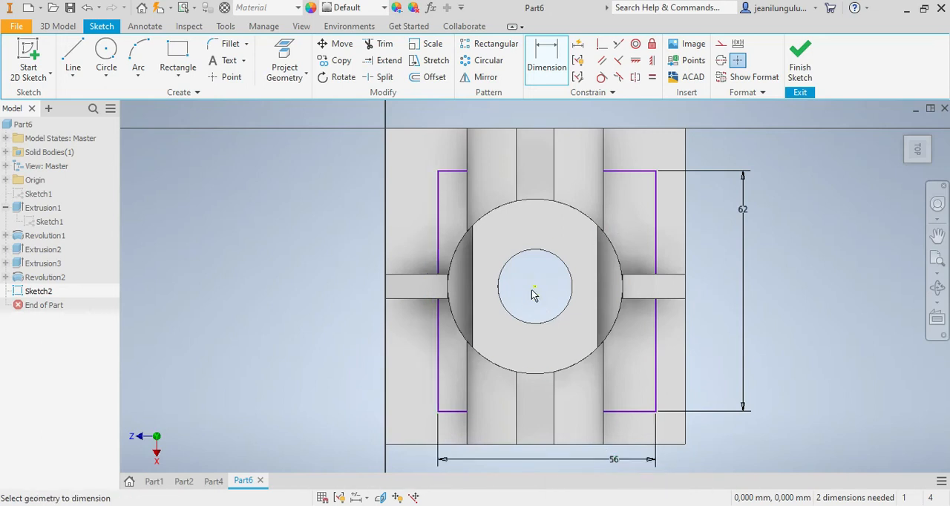
Step: Centre the rectangle on the bore by dimensioning one long side 28 mm and one short side 31 mm from the centre point
{"action": "left_click", "coordinate": [437, 349]}
{"action": "left_click", "coordinate": [314, 342]}
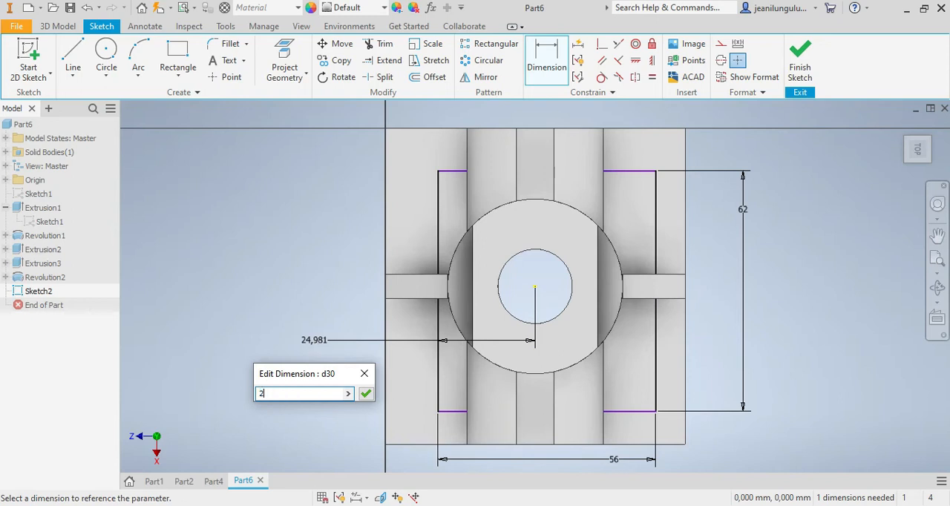
{"action": "key", "text": "Return"}
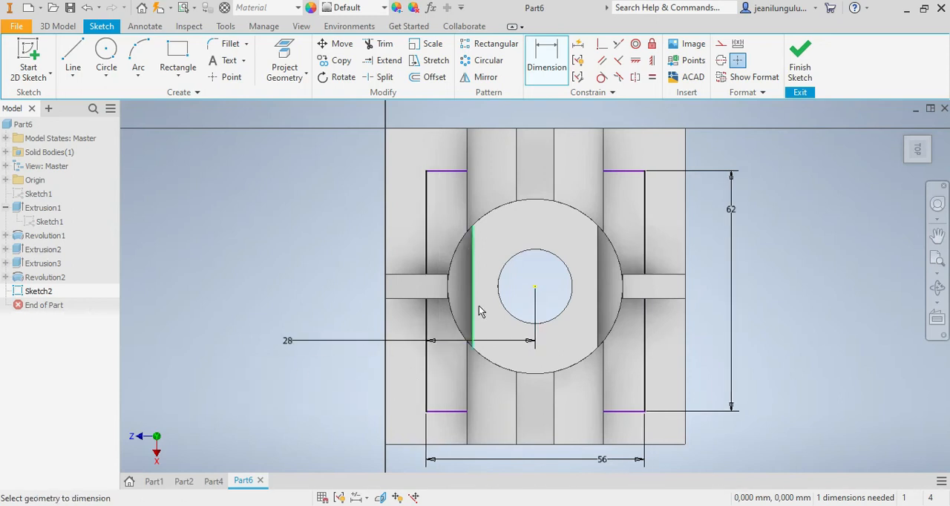
{"action": "left_click", "coordinate": [623, 171]}
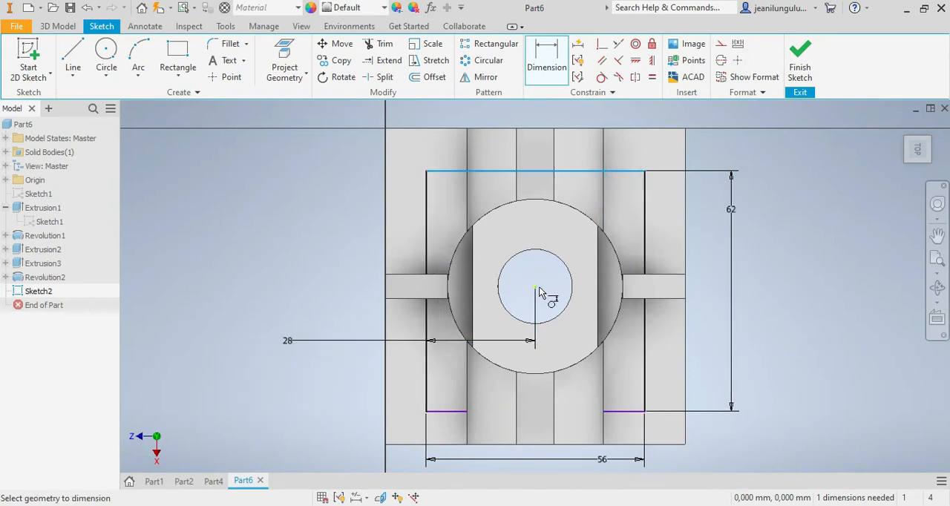
{"action": "left_click", "coordinate": [535, 287]}
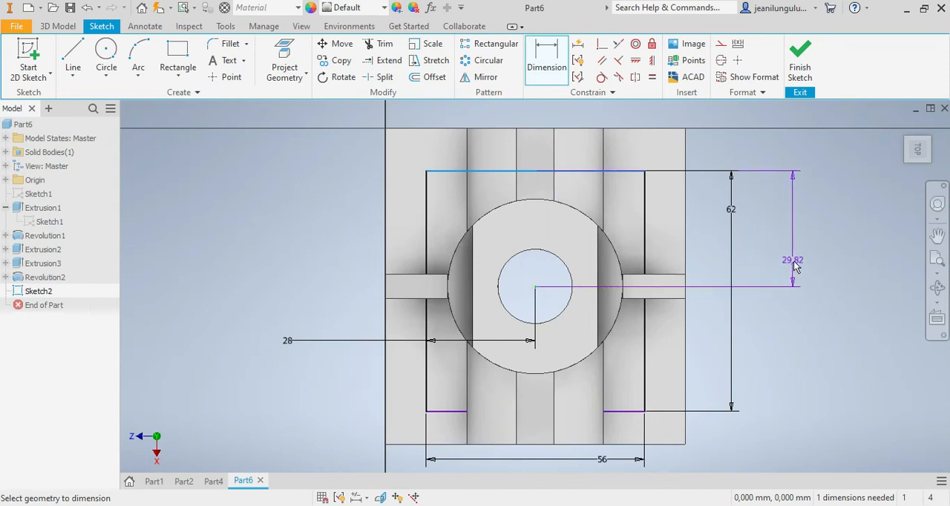
{"action": "left_click", "coordinate": [794, 263]}
{"action": "type", "text": "31"}
{"action": "key", "text": "Return"}
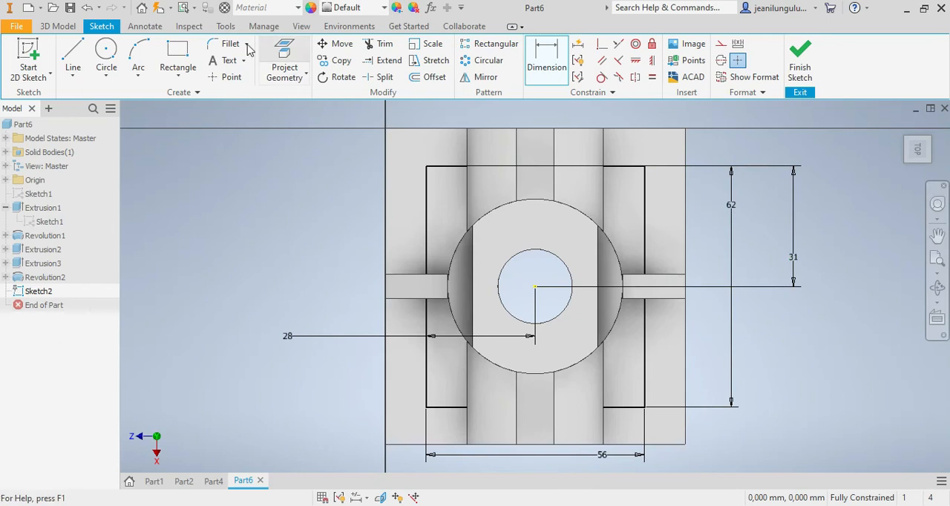
Step: Draw four circles about 11 to 13 mm in diameter, one centred on each corner of the rectangle
{"action": "left_click", "coordinate": [106, 58]}
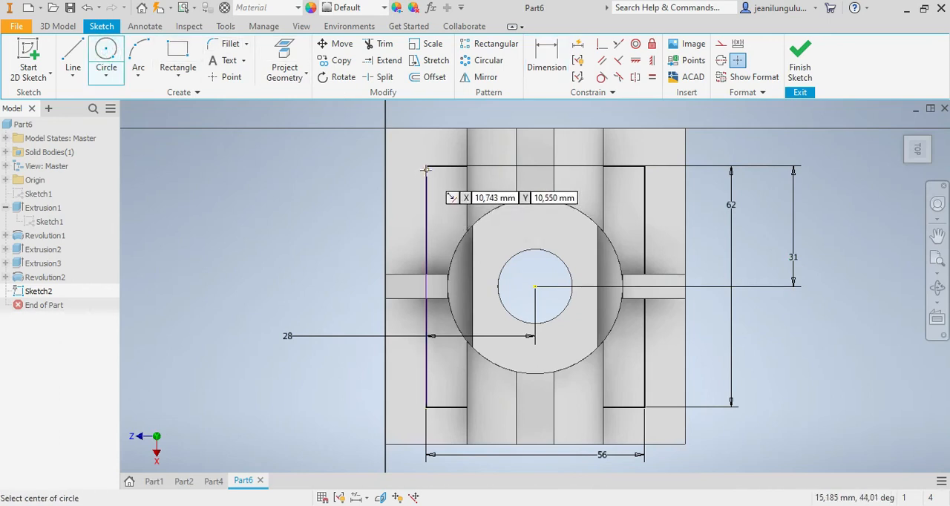
{"action": "left_click", "coordinate": [427, 166]}
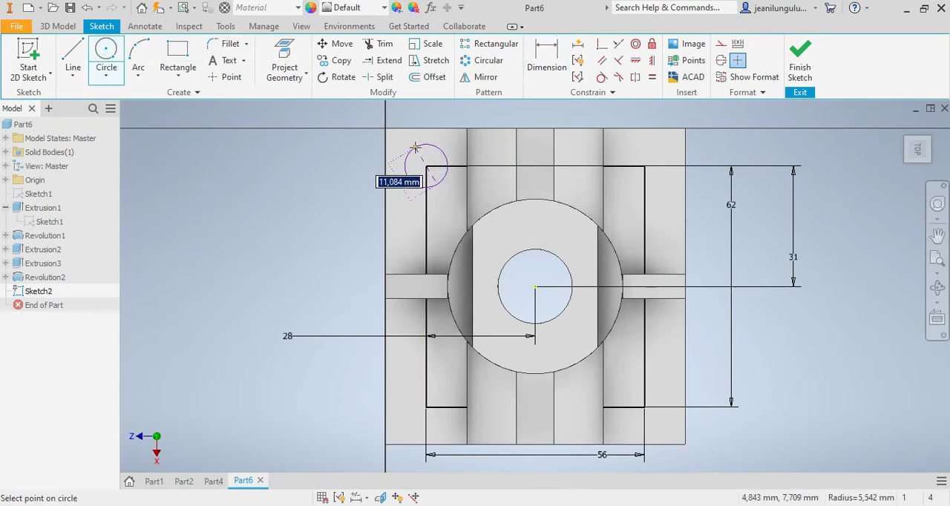
{"action": "left_click", "coordinate": [413, 144]}
{"action": "left_click", "coordinate": [641, 164]}
{"action": "left_click", "coordinate": [630, 146]}
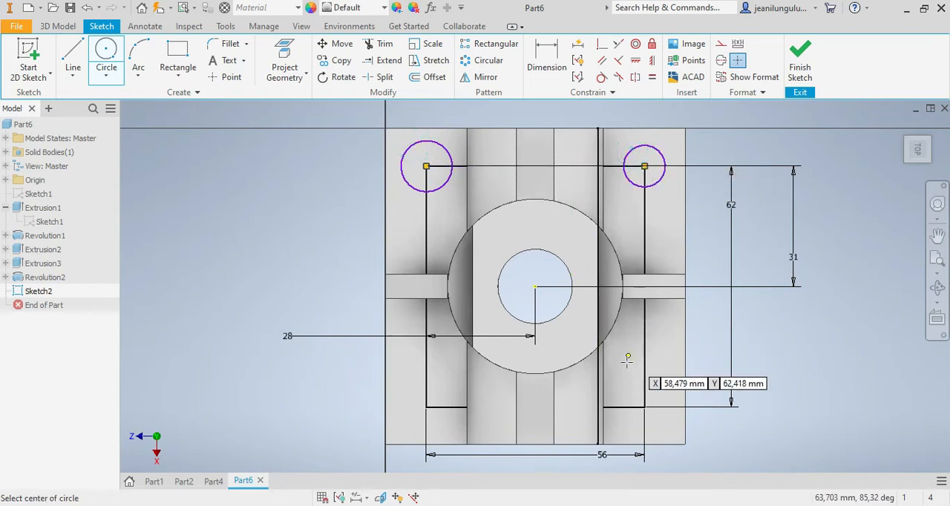
{"action": "left_click", "coordinate": [644, 407]}
{"action": "left_click", "coordinate": [627, 388]}
{"action": "left_click", "coordinate": [426, 407]}
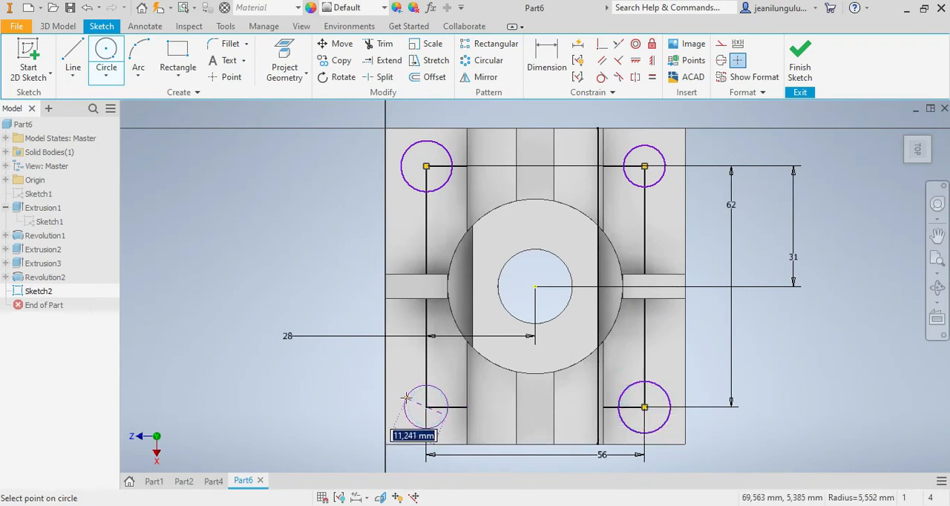
{"action": "left_click", "coordinate": [405, 394]}
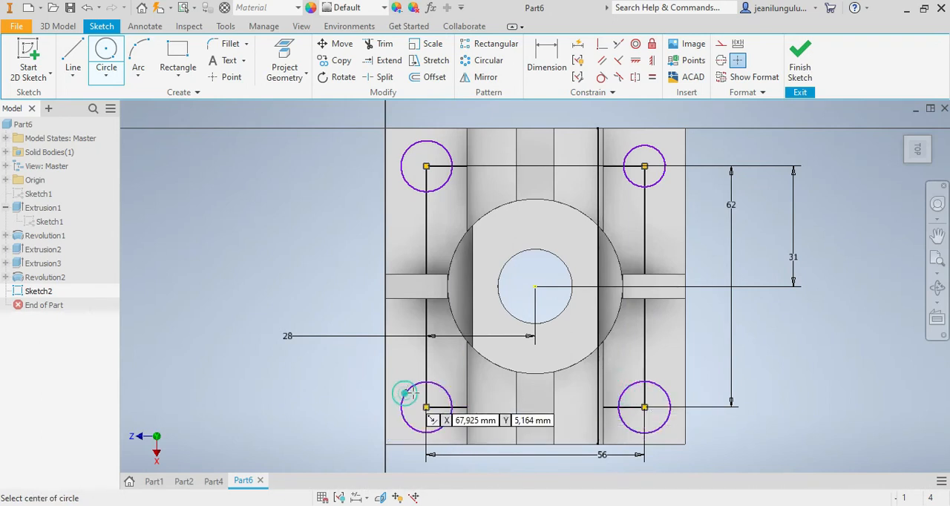
Step: Dimension the diameter of the circle at the rectangle's lower corner on the 28 mm dimension side to 15 mm
{"action": "left_click", "coordinate": [547, 61]}
{"action": "left_click", "coordinate": [403, 397]}
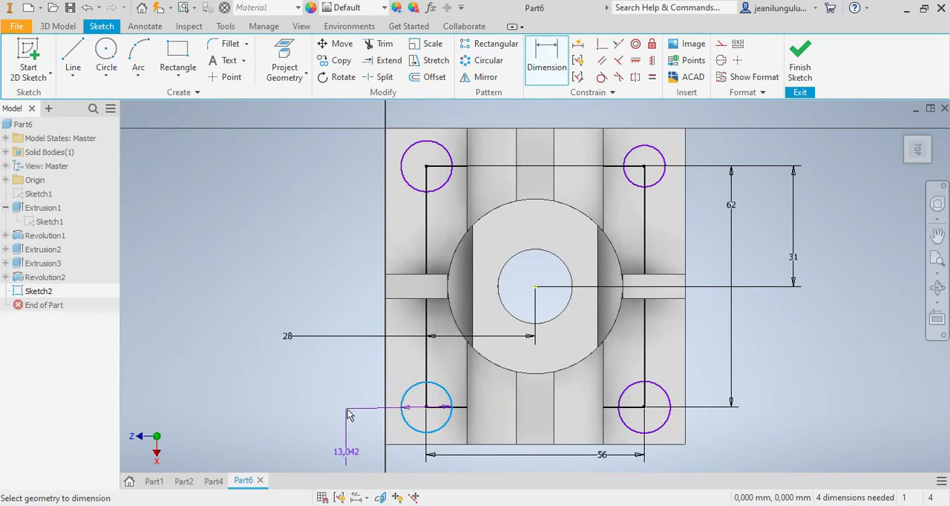
{"action": "left_click", "coordinate": [345, 408]}
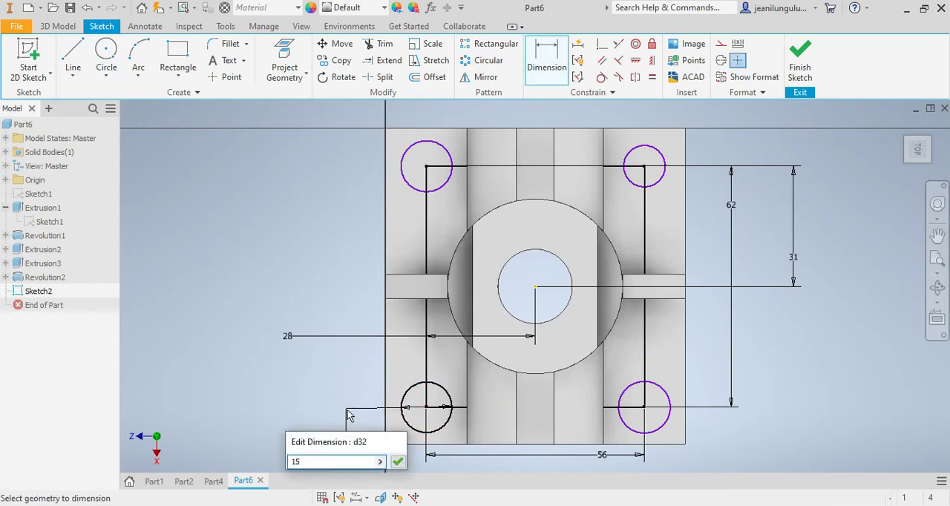
{"action": "key", "text": "Return"}
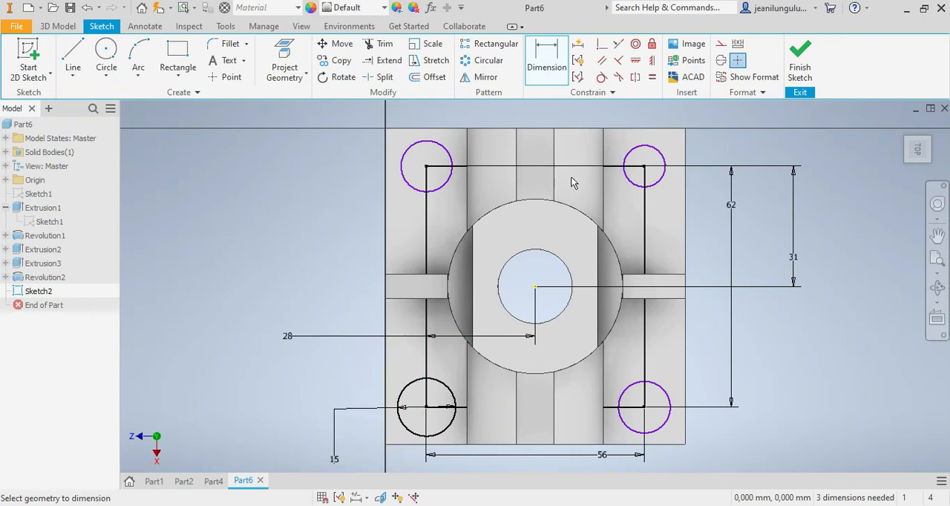
Step: Apply equal constraints so the other three corner circles match the 15 mm circle
{"action": "left_click", "coordinate": [652, 77]}
{"action": "left_click", "coordinate": [647, 392]}
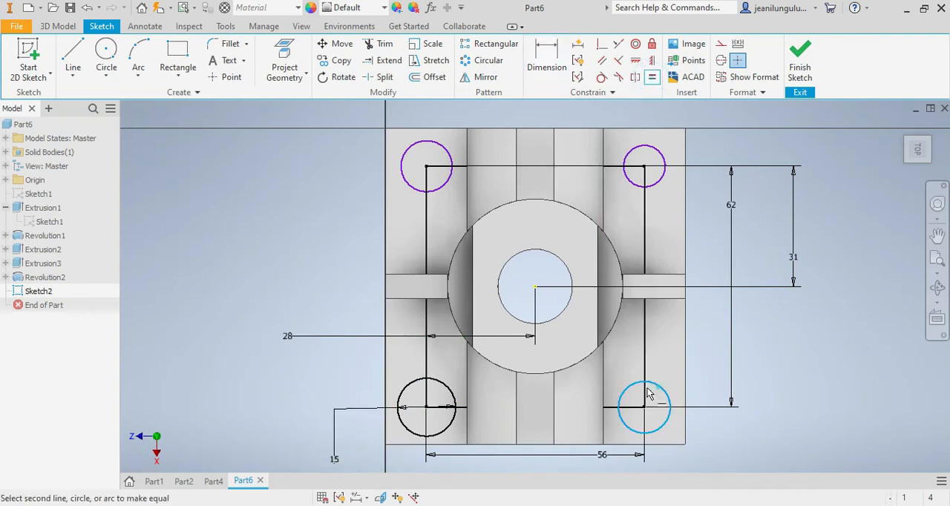
{"action": "left_click", "coordinate": [449, 396]}
{"action": "left_click", "coordinate": [661, 180]}
{"action": "left_click", "coordinate": [651, 380]}
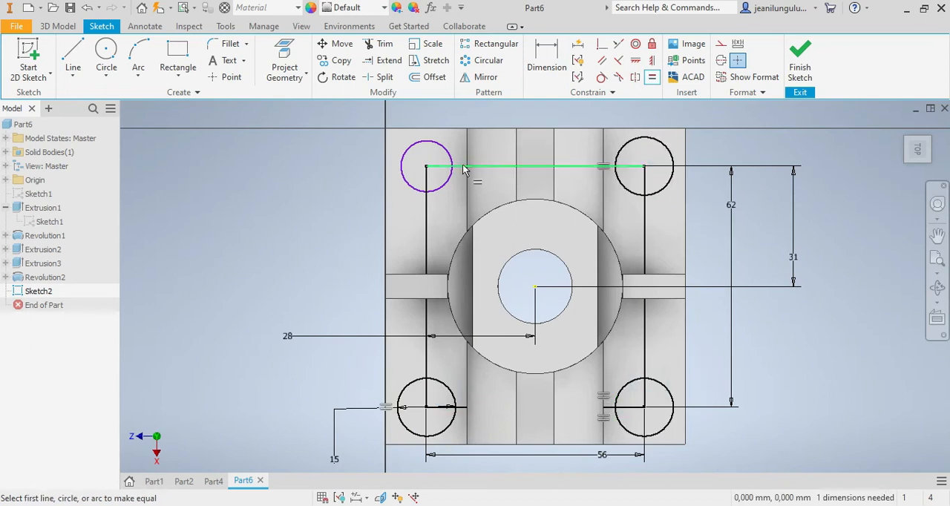
{"action": "left_click", "coordinate": [441, 149]}
{"action": "left_click", "coordinate": [622, 152]}
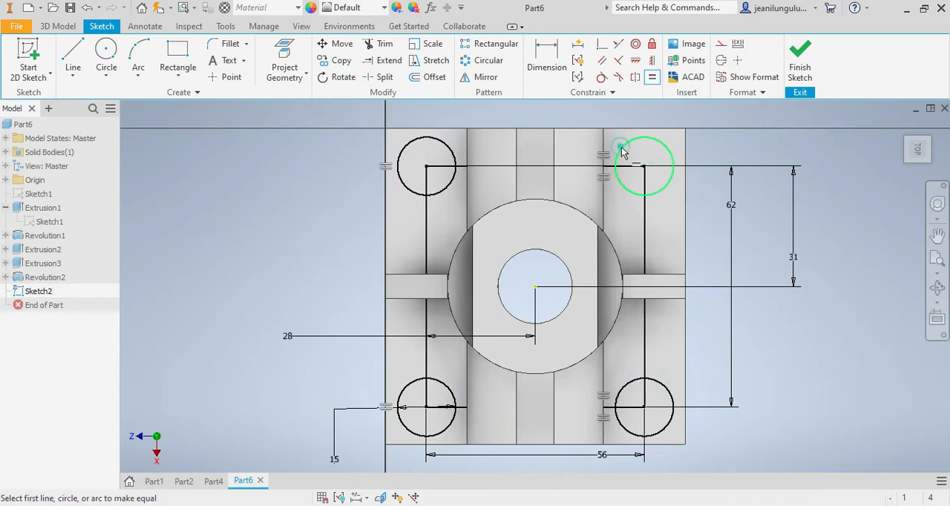
{"action": "key", "text": "Escape"}
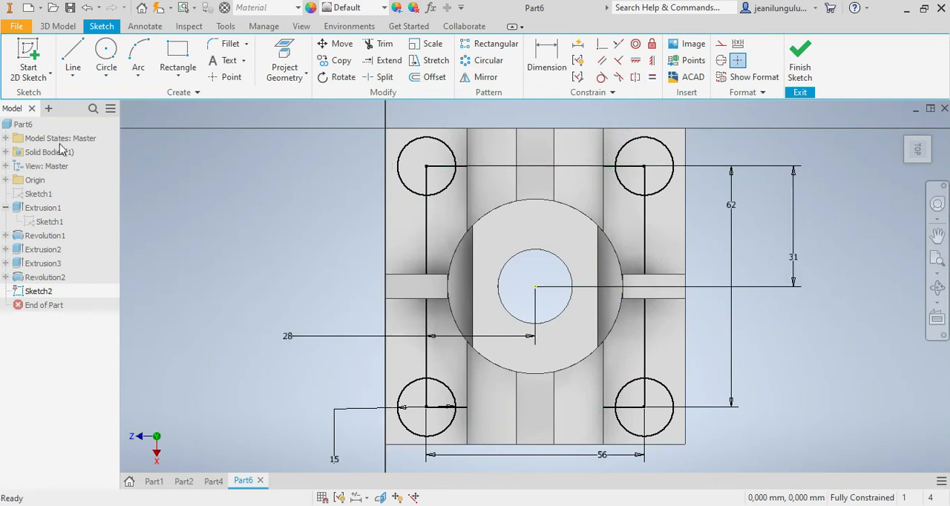
Step: Cut the four corner circles through the base with a symmetric 100 mm extrusion
{"action": "left_click", "coordinate": [58, 26]}
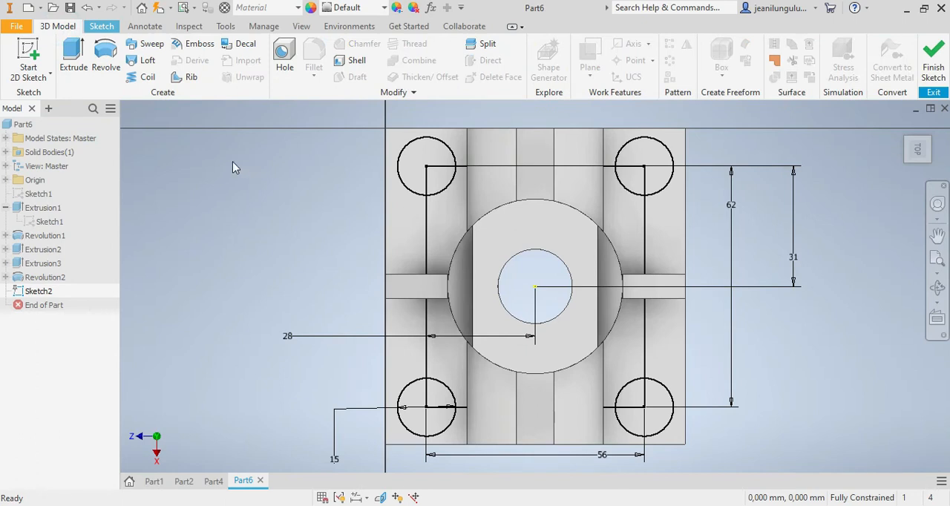
{"action": "left_click", "coordinate": [73, 60]}
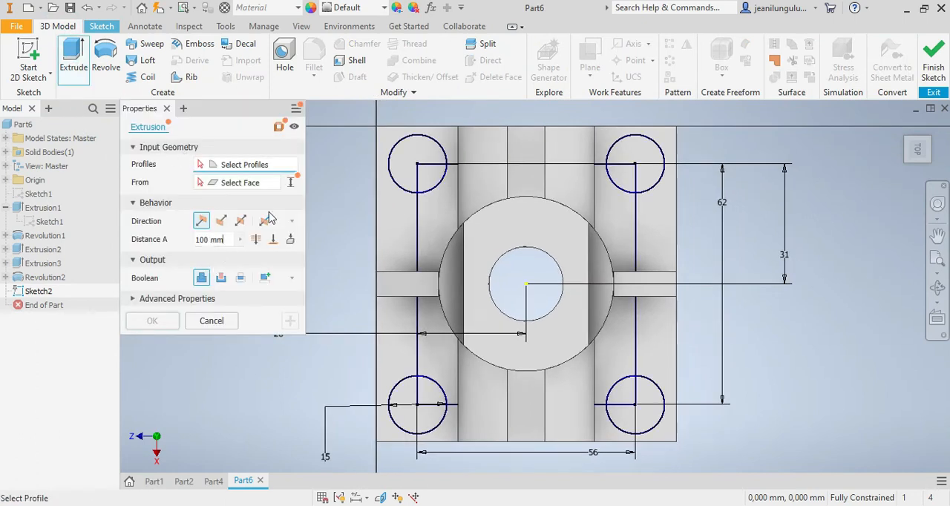
{"action": "left_click", "coordinate": [426, 173]}
{"action": "left_click", "coordinate": [405, 151]}
{"action": "left_click", "coordinate": [657, 174]}
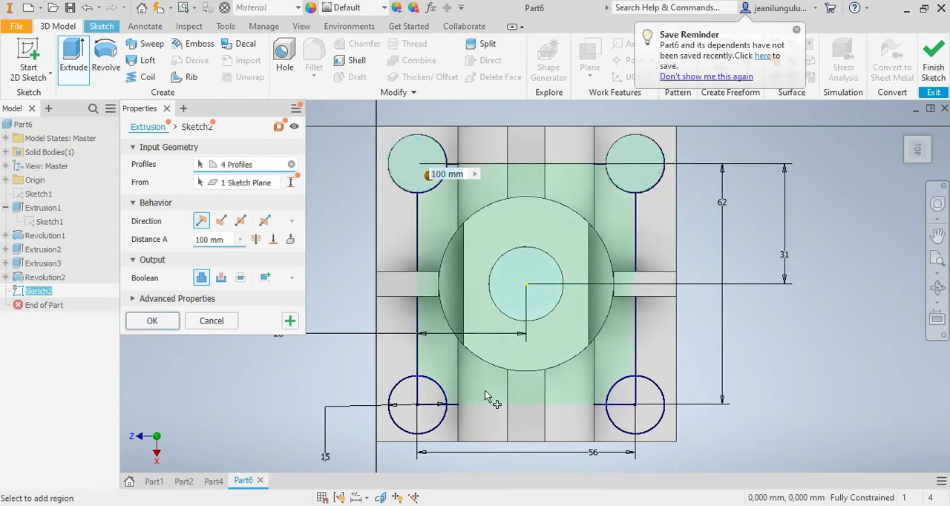
{"action": "left_click", "coordinate": [432, 429]}
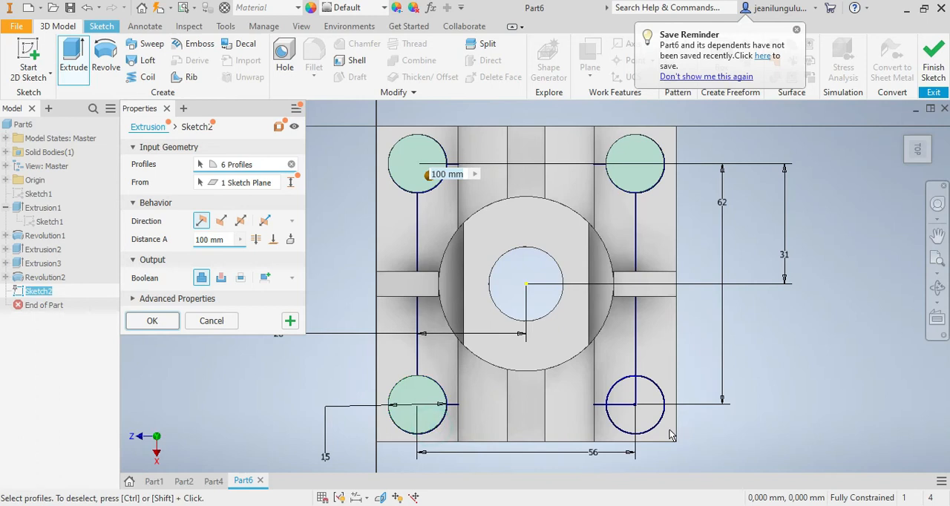
{"action": "left_click", "coordinate": [654, 427]}
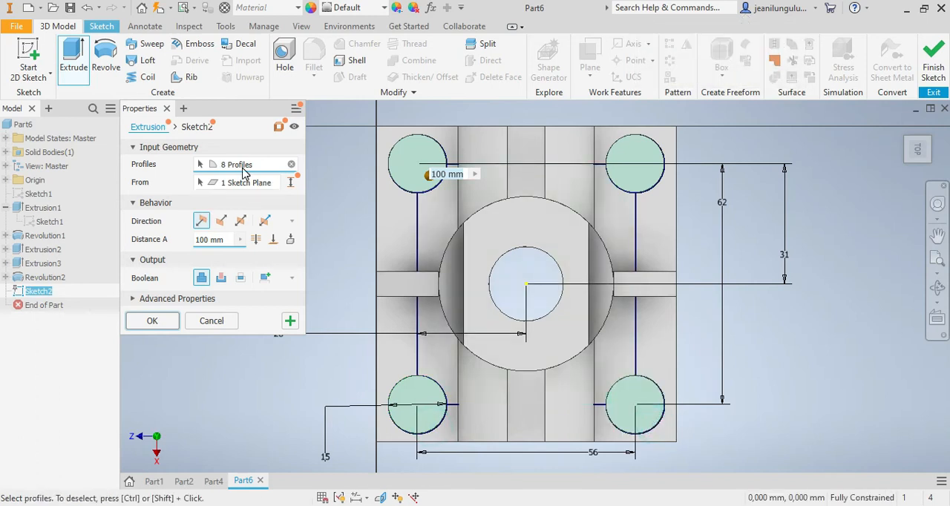
{"action": "left_click", "coordinate": [220, 278]}
{"action": "left_click", "coordinate": [241, 221]}
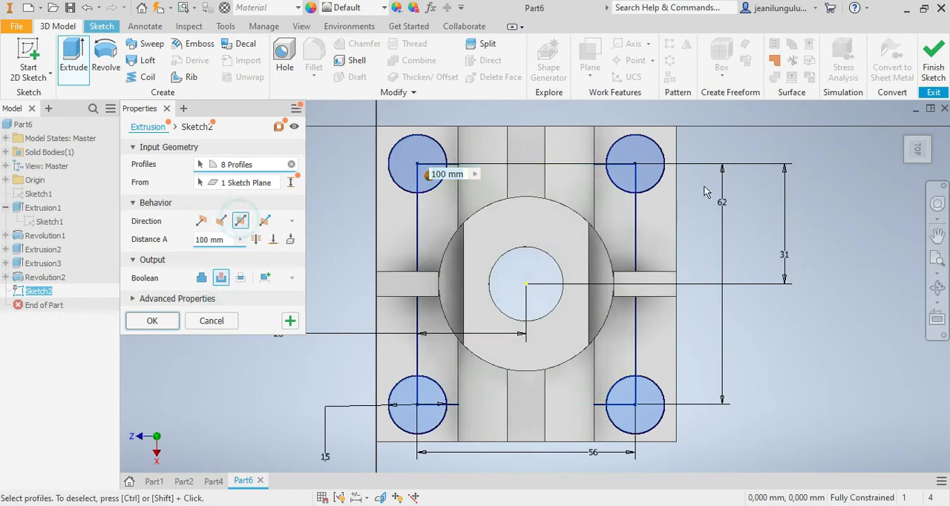
{"action": "mouse_move", "coordinate": [917, 153]}
{"action": "left_mouse_down"}
{"action": "mouse_move", "coordinate": [903, 188]}
{"action": "mouse_move", "coordinate": [912, 198]}
{"action": "left_mouse_up"}
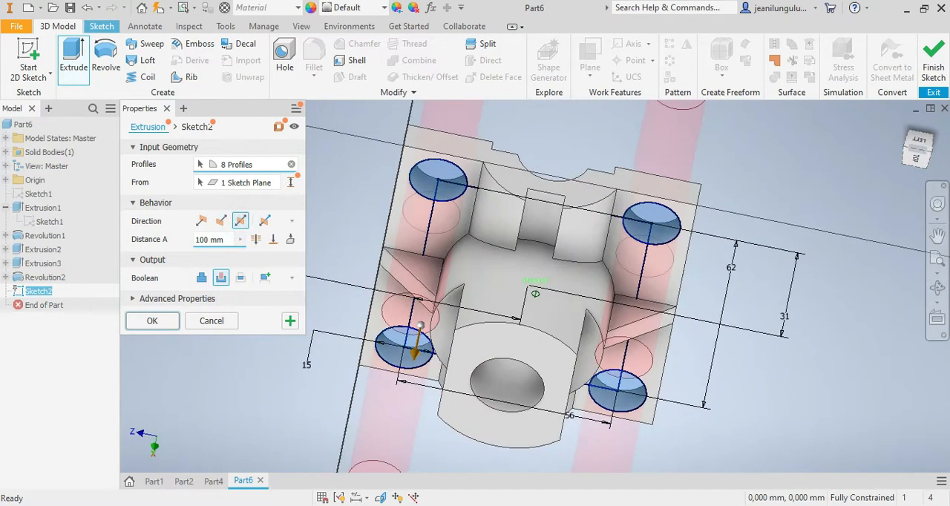
{"action": "left_click", "coordinate": [154, 321]}
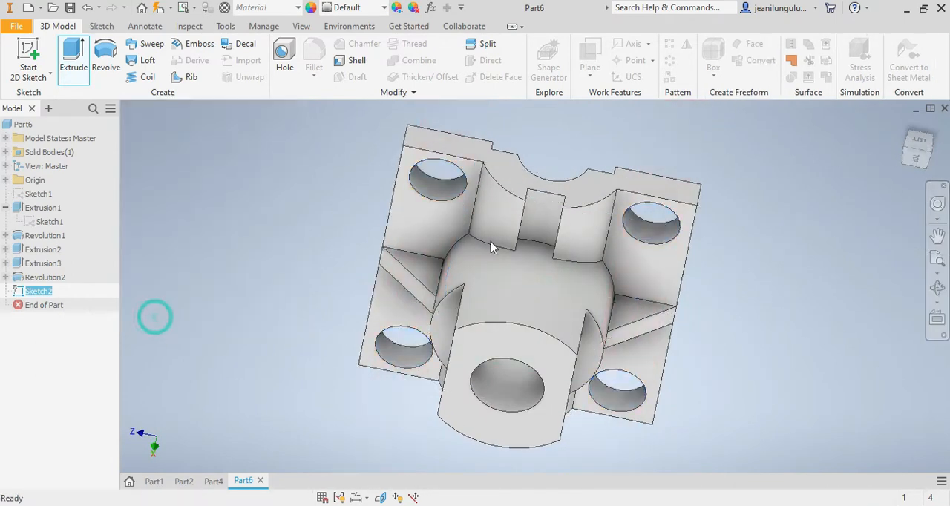
Step: Start a new sketch on the flat face on the front side of the boss
{"action": "mouse_move", "coordinate": [918, 152]}
{"action": "left_mouse_down"}
{"action": "mouse_move", "coordinate": [912, 162]}
{"action": "mouse_move", "coordinate": [916, 58]}
{"action": "mouse_move", "coordinate": [930, 51]}
{"action": "mouse_move", "coordinate": [917, 51]}
{"action": "left_mouse_up"}
{"action": "left_click_drag", "start_coordinate": [918, 169], "coordinate": [890, 168]}
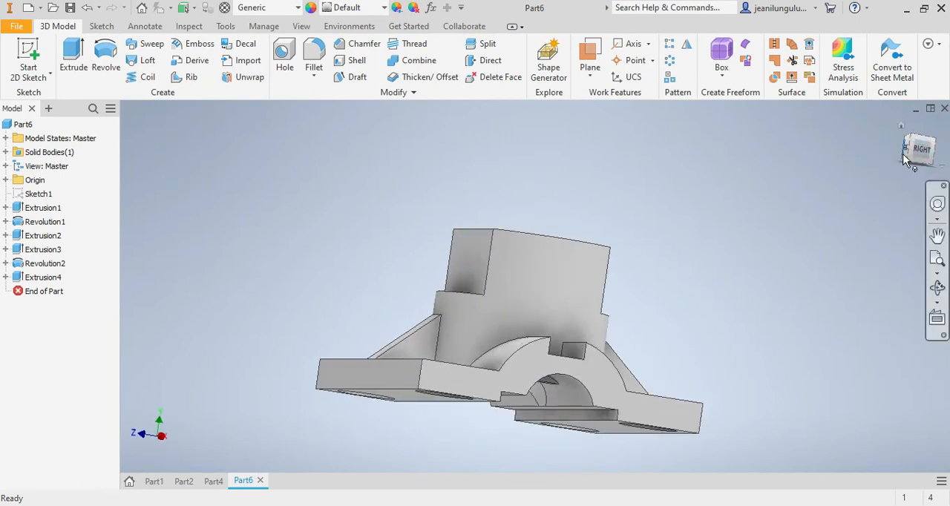
{"action": "left_click", "coordinate": [906, 158]}
{"action": "scroll", "coordinate": [533, 255], "scroll_direction": "down", "scroll_amount": 5}
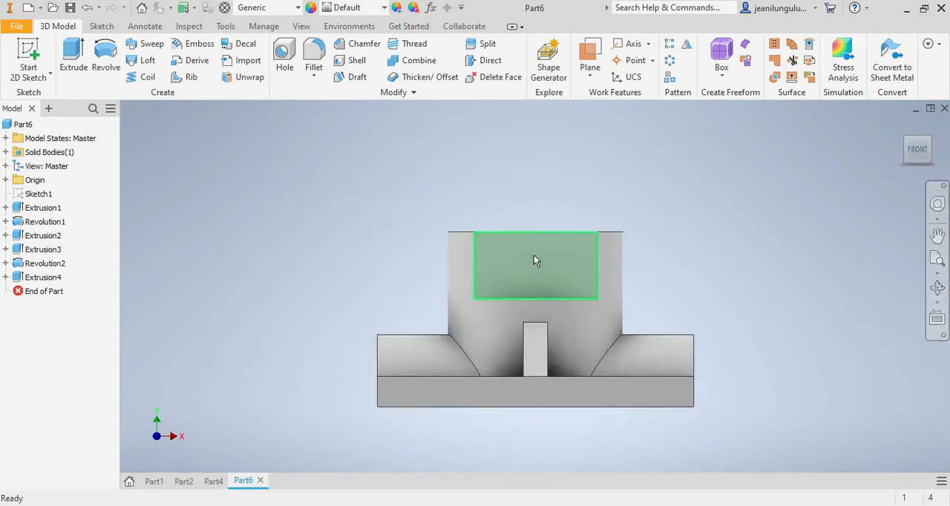
{"action": "right_click", "coordinate": [557, 243]}
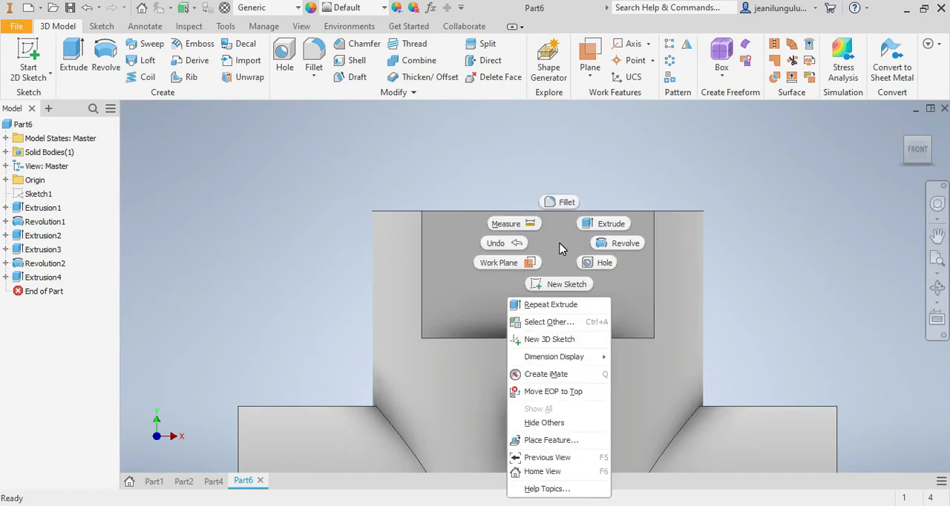
{"action": "left_click", "coordinate": [560, 282]}
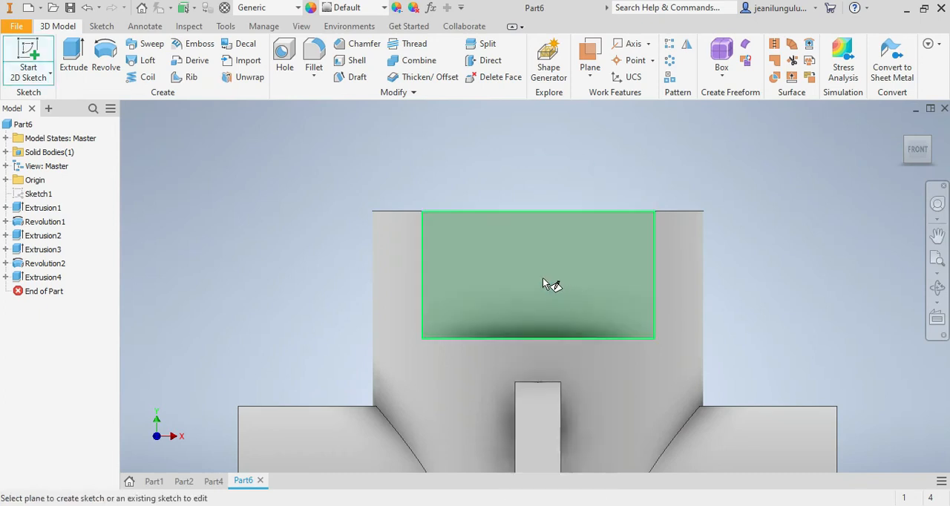
{"action": "key", "text": "Escape"}
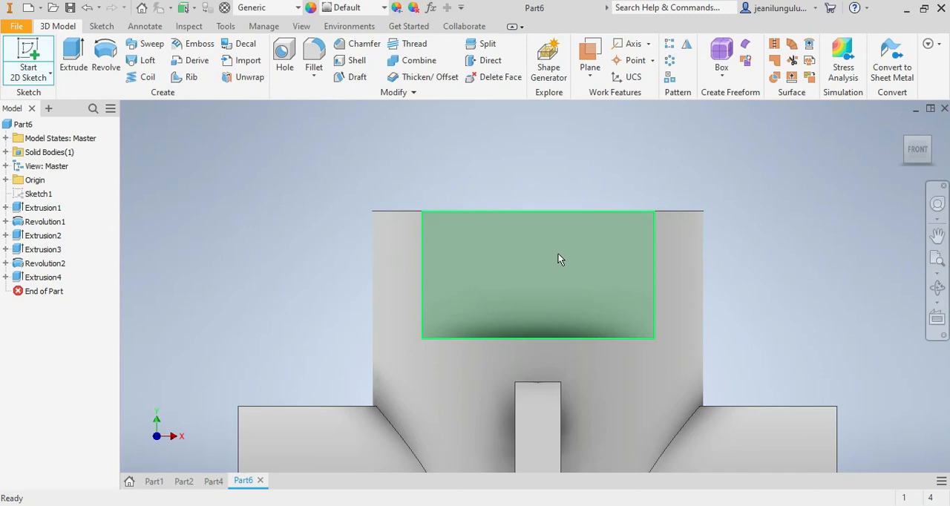
{"action": "left_click", "coordinate": [608, 235]}
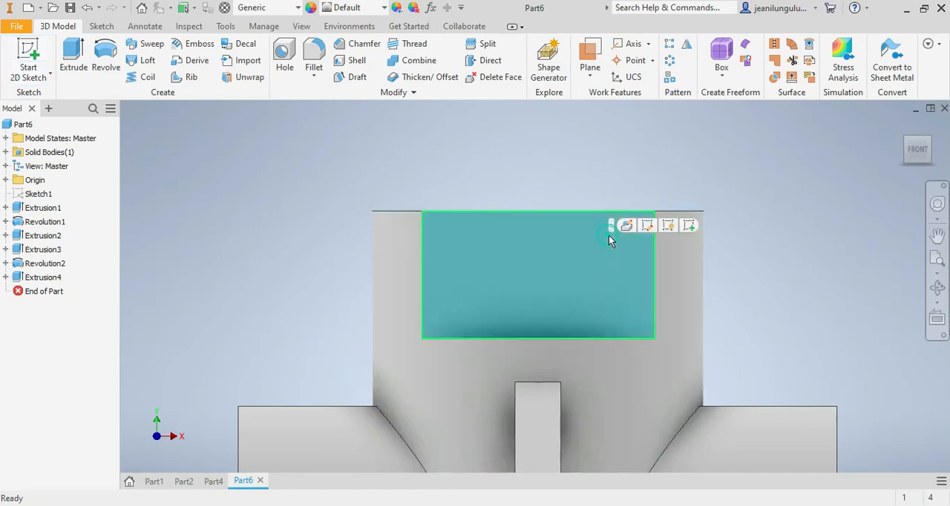
{"action": "right_click", "coordinate": [574, 254]}
{"action": "left_click", "coordinate": [561, 297]}
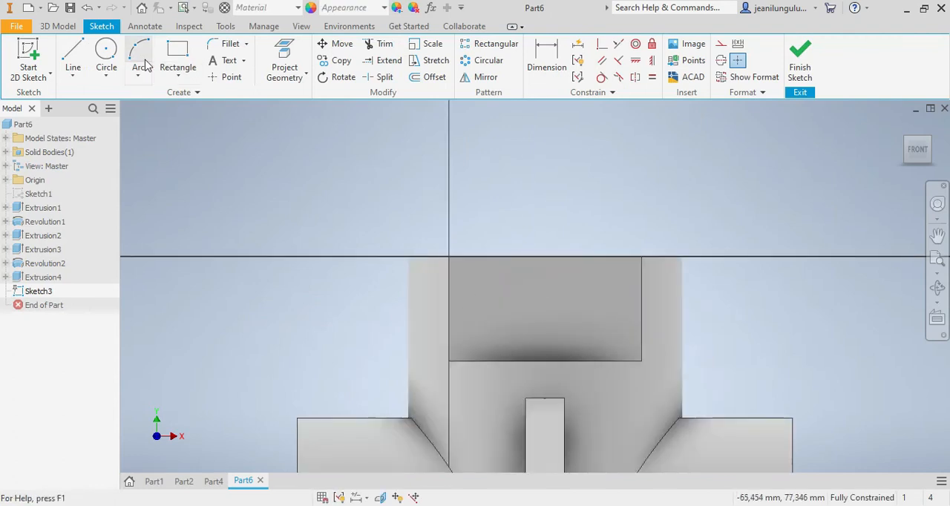
Step: Draw a circle about 7.8 mm in diameter on the front flat, aligned with its vertical centreline
{"action": "left_click", "coordinate": [106, 56]}
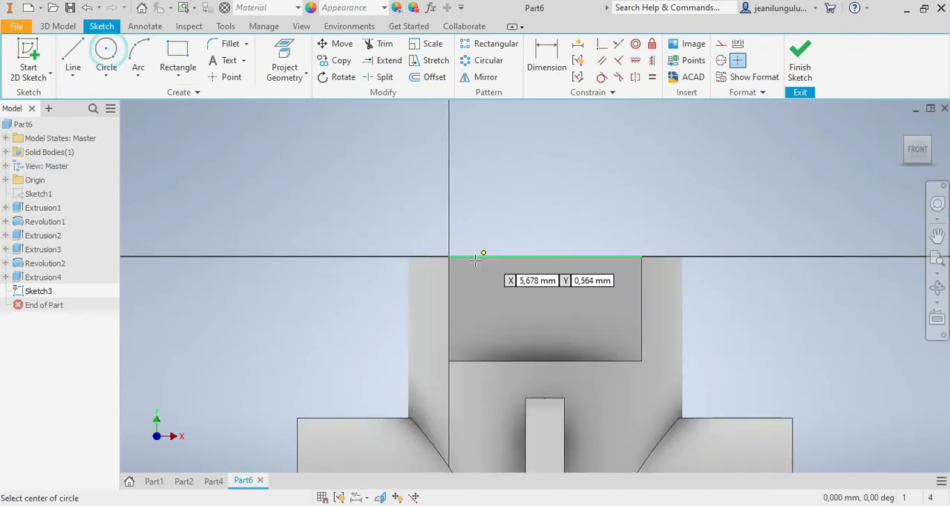
{"action": "left_click", "coordinate": [544, 297]}
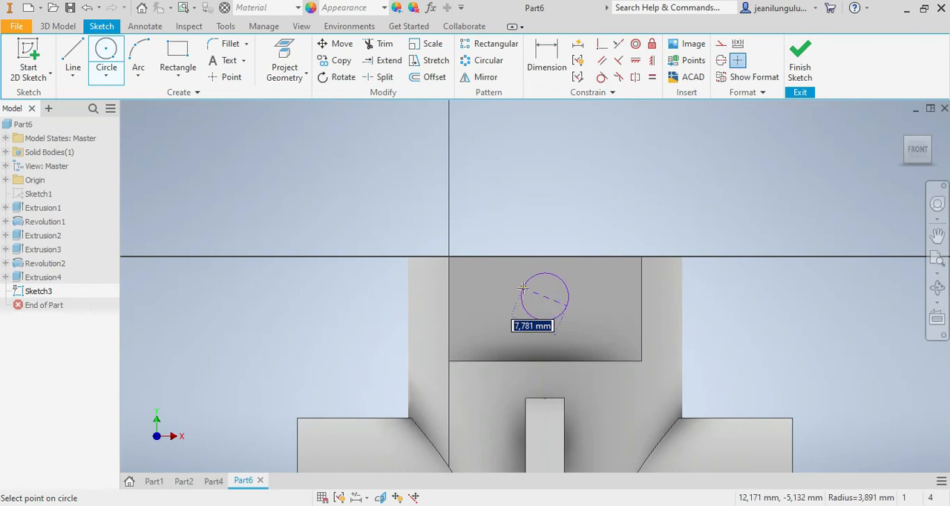
{"action": "left_click", "coordinate": [524, 288]}
Step: Dimension the diameter of the circle on the boss's flat to 6.8 mm
{"action": "left_click", "coordinate": [549, 66]}
{"action": "left_click", "coordinate": [555, 276]}
{"action": "left_click", "coordinate": [623, 239]}
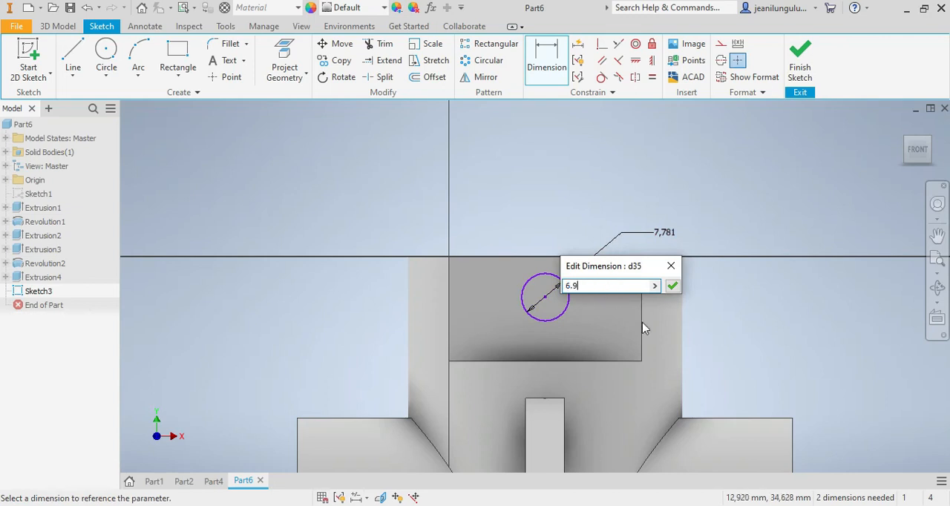
{"action": "type", "text": "6.8"}
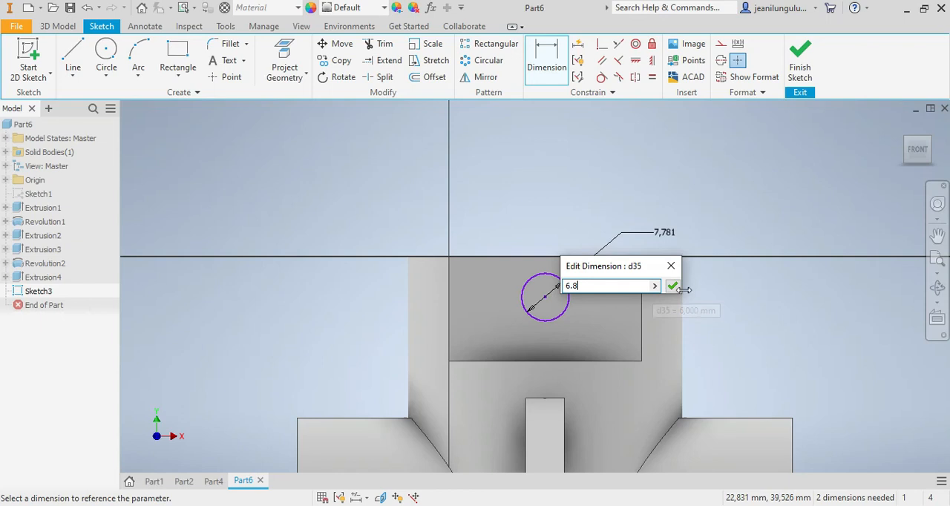
{"action": "left_click", "coordinate": [673, 286]}
Step: Cut the 6.8 mm circle through the boss with a symmetric 100 mm extrusion
{"action": "left_click", "coordinate": [60, 28]}
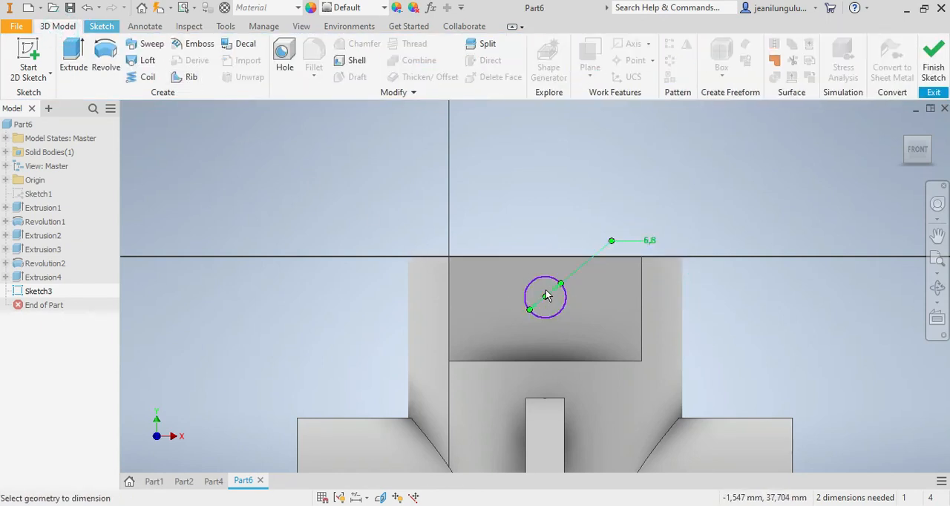
{"action": "left_click", "coordinate": [74, 53]}
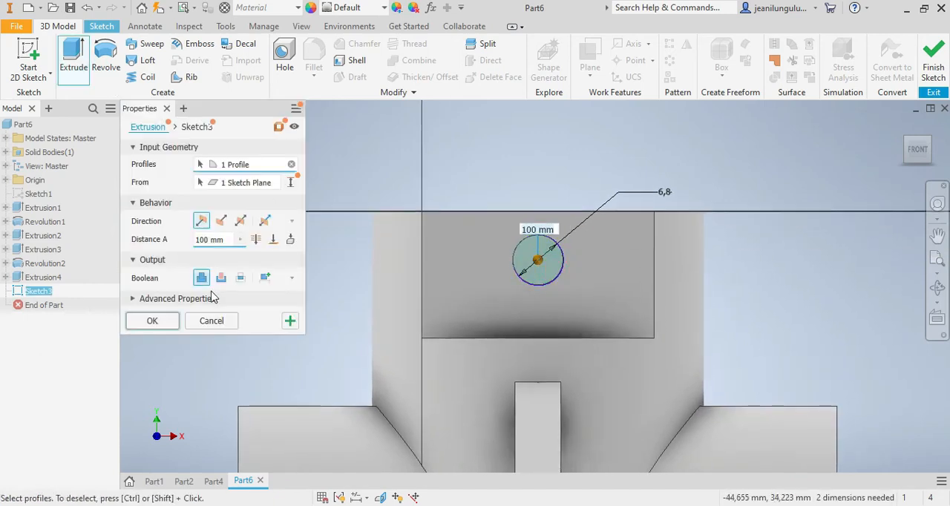
{"action": "left_click", "coordinate": [221, 278]}
{"action": "left_click", "coordinate": [240, 220]}
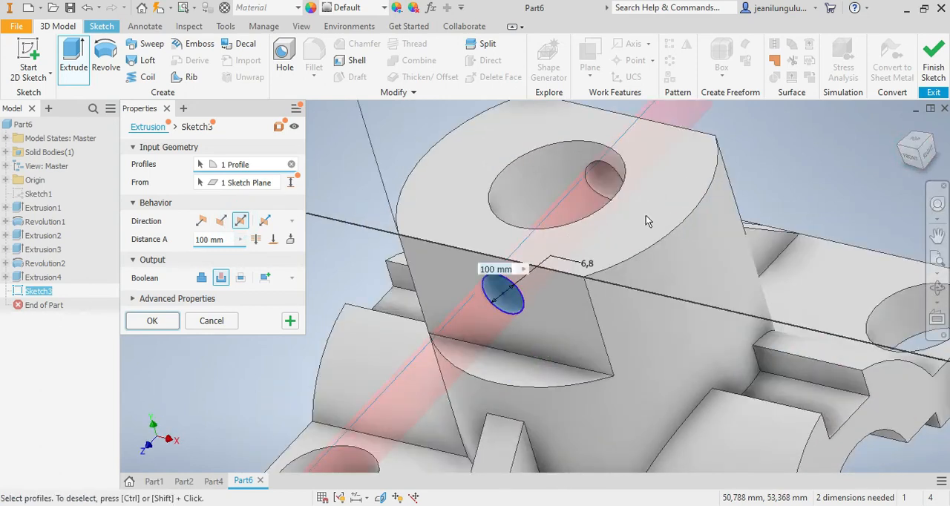
{"action": "left_click", "coordinate": [157, 321]}
Step: Compare the cross-drilled boss with the finished Part2 model, viewing both from the right side, and return to Part6
{"action": "scroll", "coordinate": [583, 403], "scroll_direction": "down", "scroll_amount": 7}
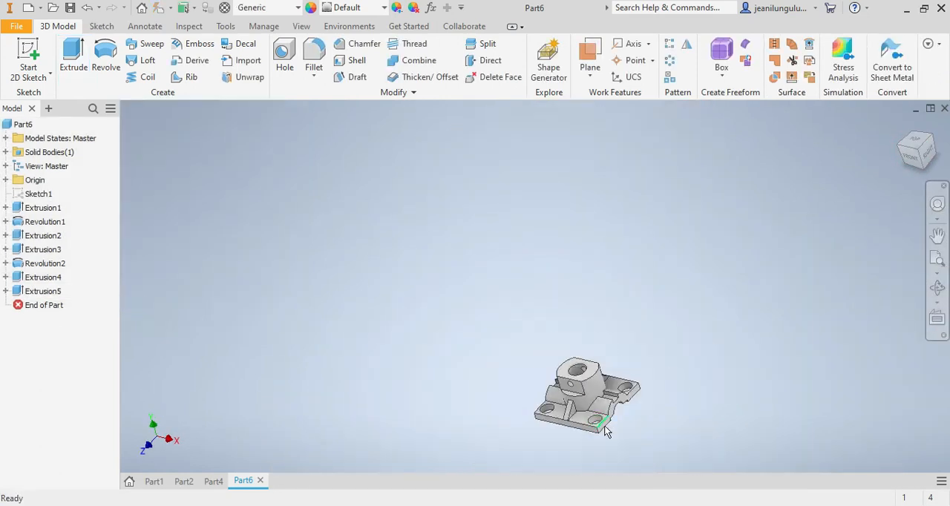
{"action": "scroll", "coordinate": [602, 428], "scroll_direction": "up", "scroll_amount": 5}
{"action": "left_click", "coordinate": [928, 161]}
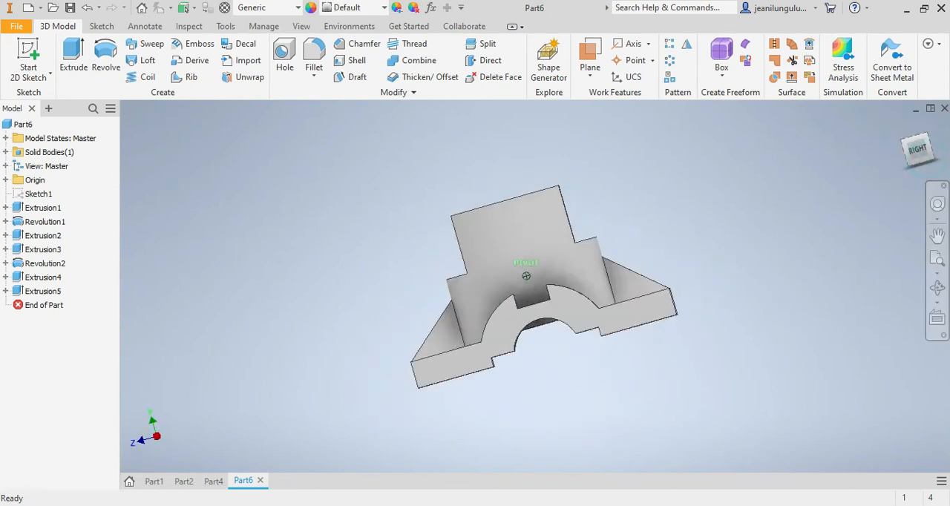
{"action": "left_click", "coordinate": [185, 482]}
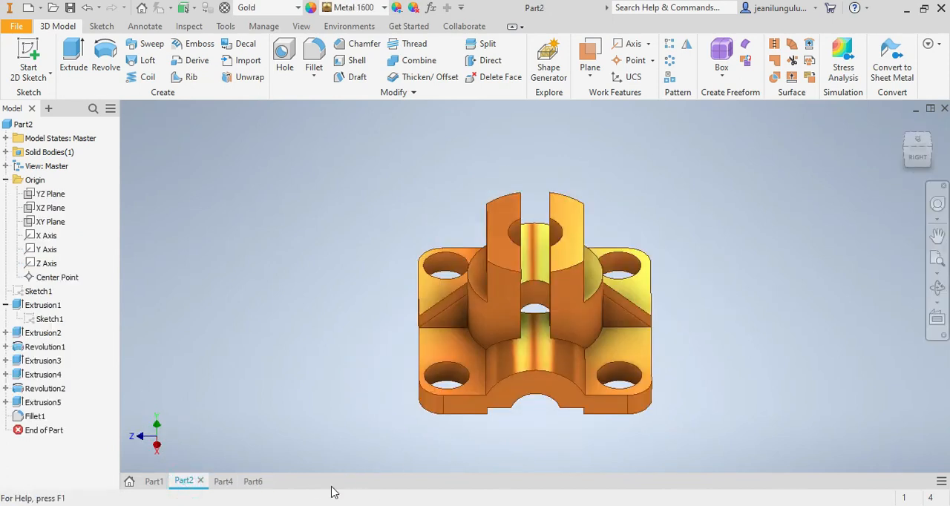
{"action": "left_click", "coordinate": [250, 483]}
{"action": "left_click", "coordinate": [924, 157]}
{"action": "key", "text": "F6"}
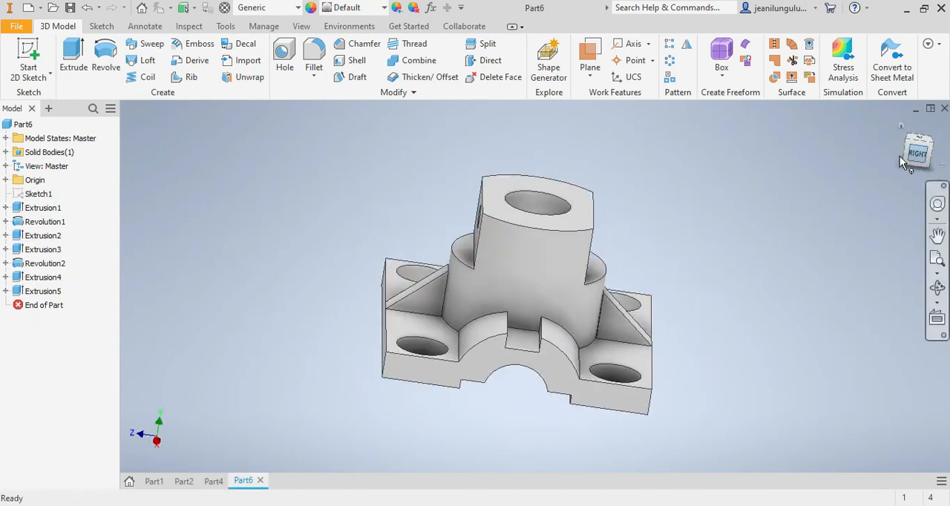
{"action": "left_click", "coordinate": [176, 482]}
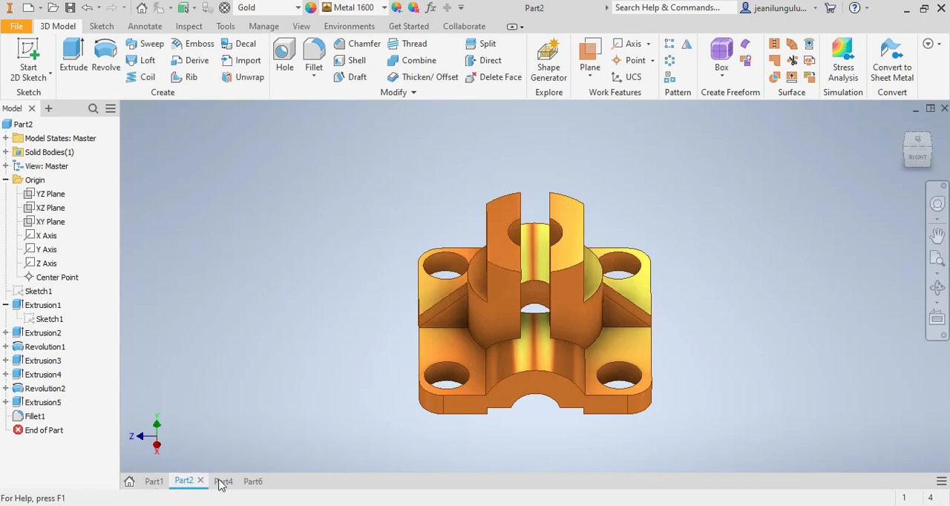
{"action": "left_click", "coordinate": [248, 483]}
{"action": "left_click", "coordinate": [183, 482]}
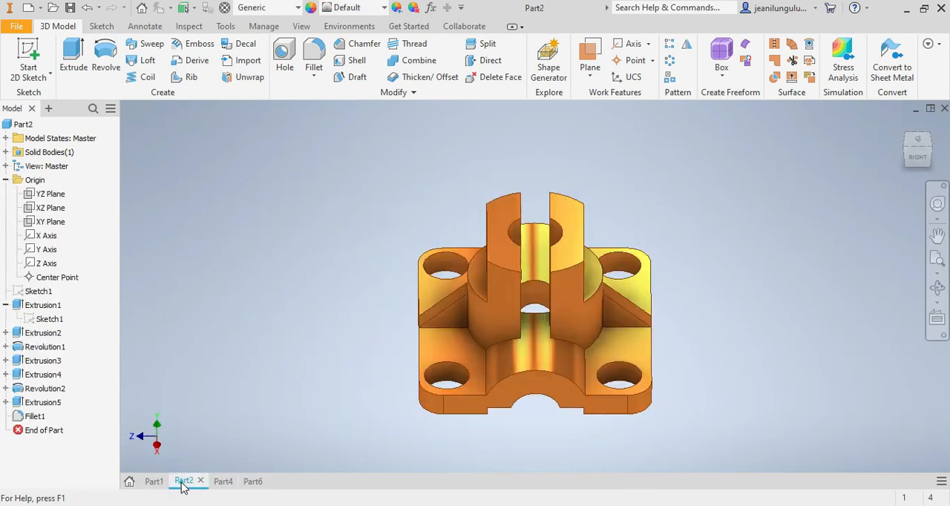
{"action": "left_click", "coordinate": [253, 483]}
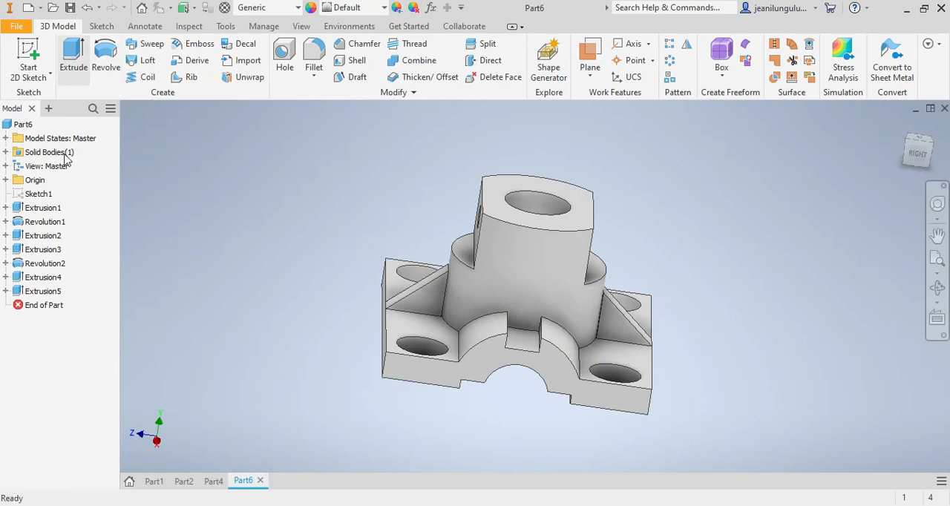
Step: Make Sketch1 visible and select all regions of its 9.8 mm wide vertical rectangle as the extrusion profile
{"action": "right_click", "coordinate": [33, 194]}
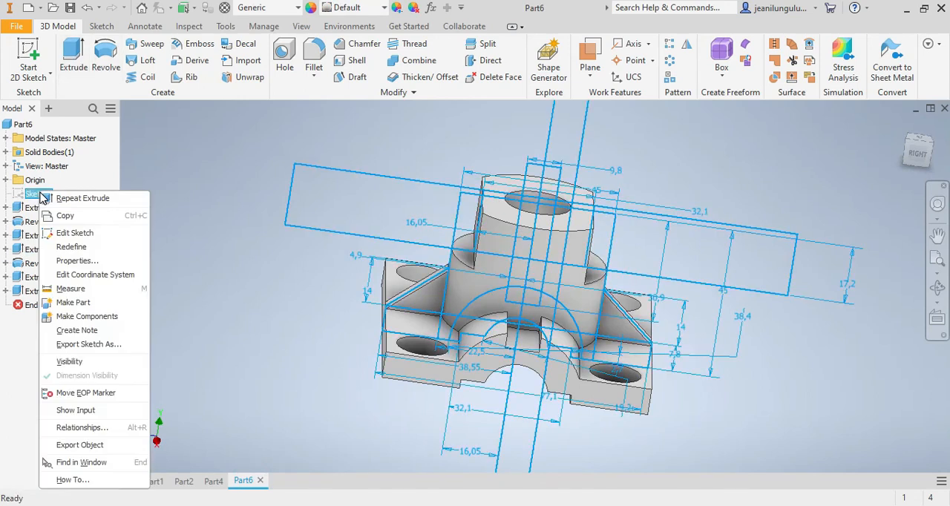
{"action": "left_click", "coordinate": [80, 362]}
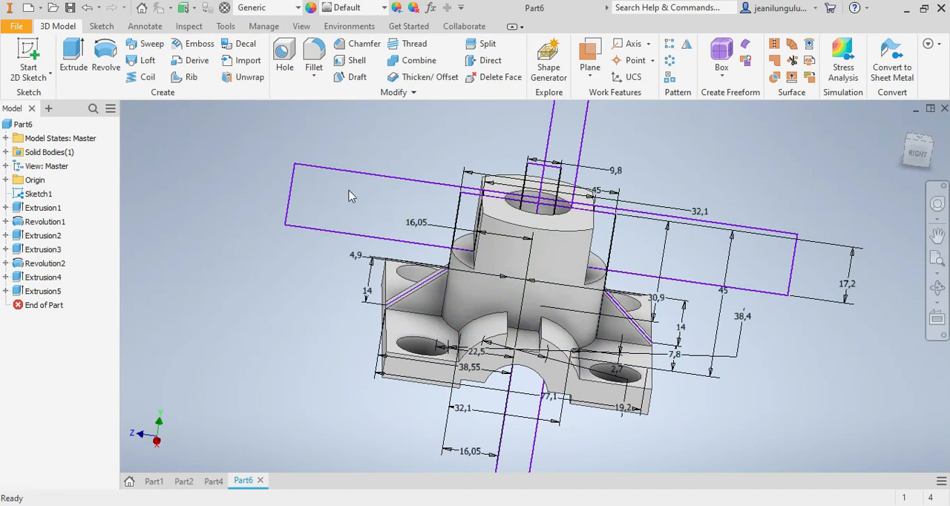
{"action": "left_click", "coordinate": [74, 59]}
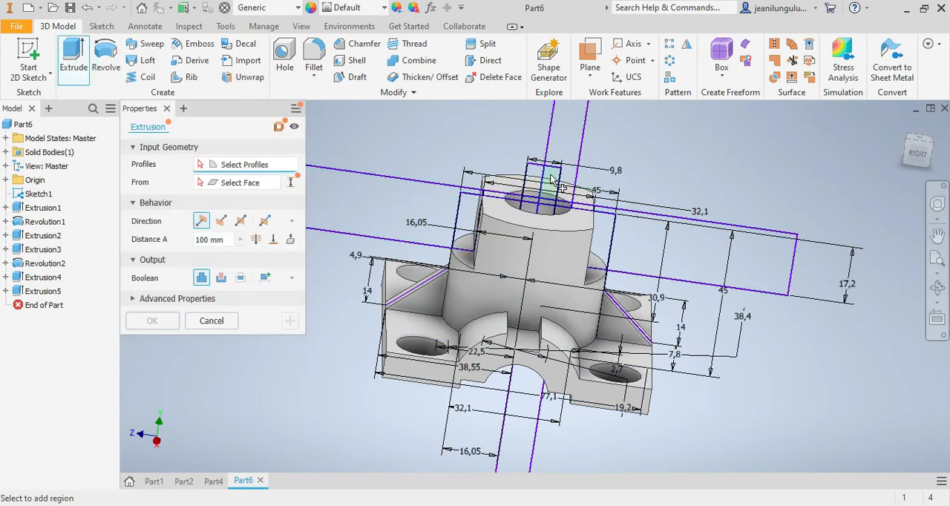
{"action": "scroll", "coordinate": [534, 149], "scroll_direction": "up", "scroll_amount": 3}
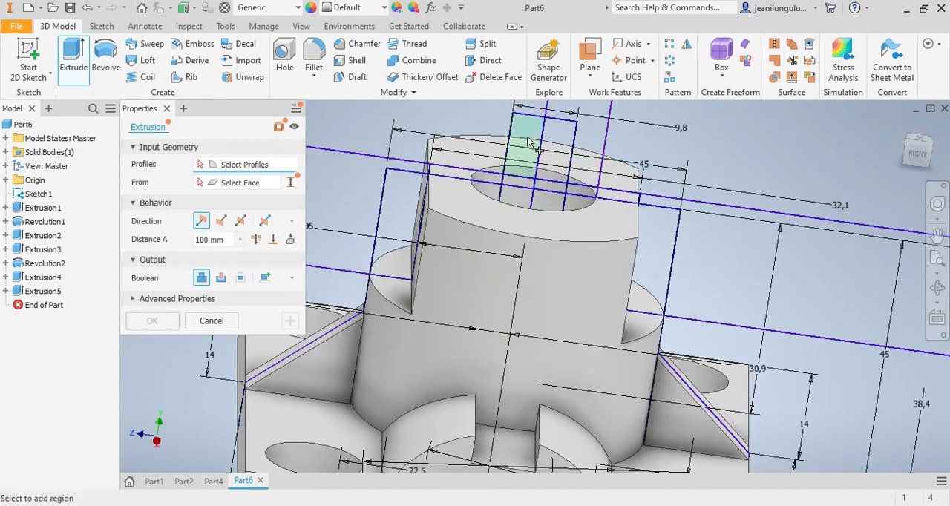
{"action": "left_click", "coordinate": [539, 265]}
{"action": "left_click", "coordinate": [510, 253]}
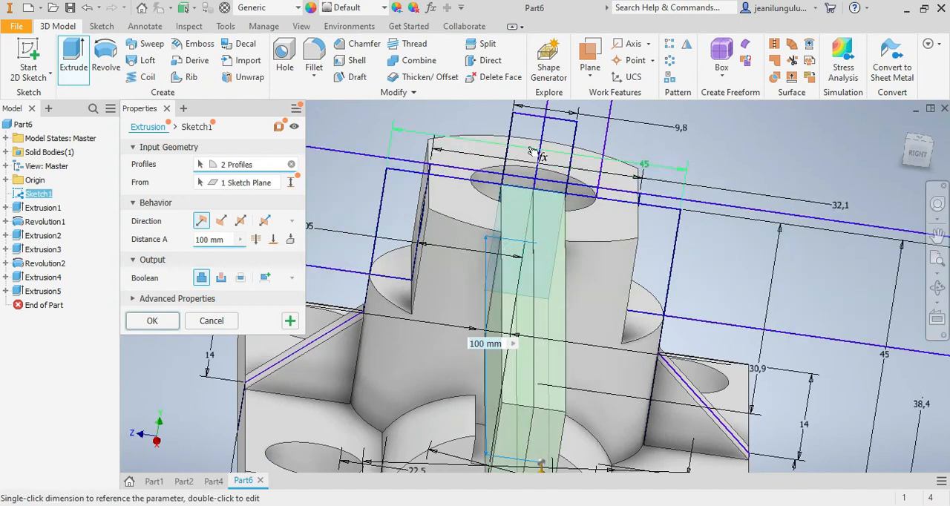
{"action": "left_click", "coordinate": [569, 132]}
Step: Cut the 9.8 mm wide slot through the boss with a symmetric 100 mm extrusion
{"action": "left_click", "coordinate": [912, 156]}
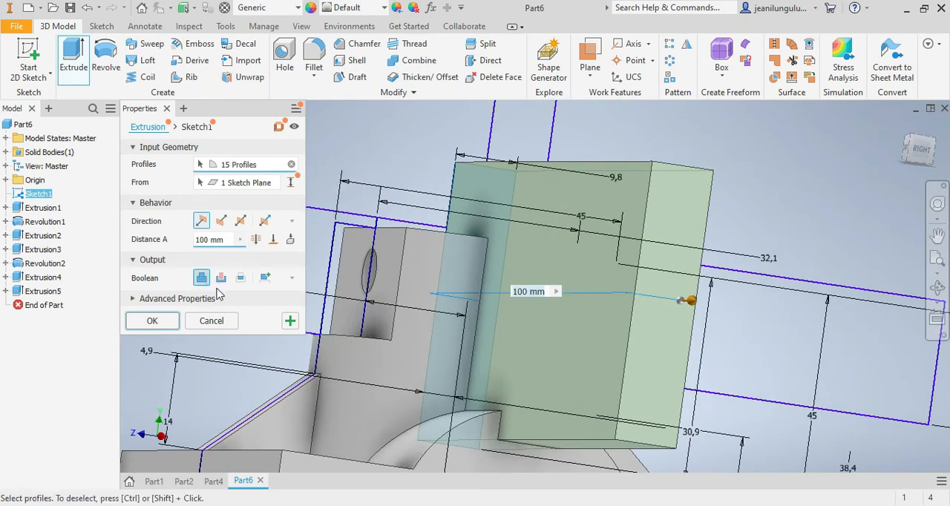
{"action": "left_click", "coordinate": [241, 221]}
{"action": "left_click", "coordinate": [221, 278]}
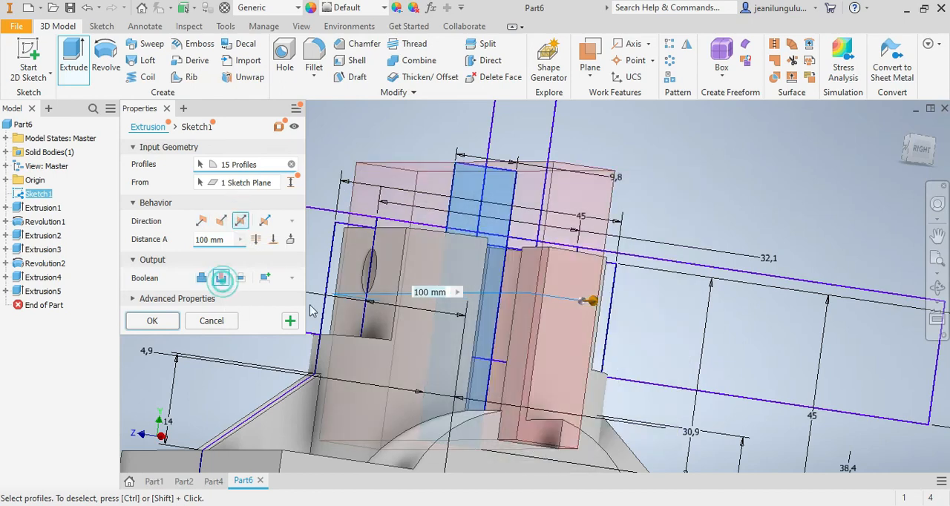
{"action": "left_click", "coordinate": [906, 158]}
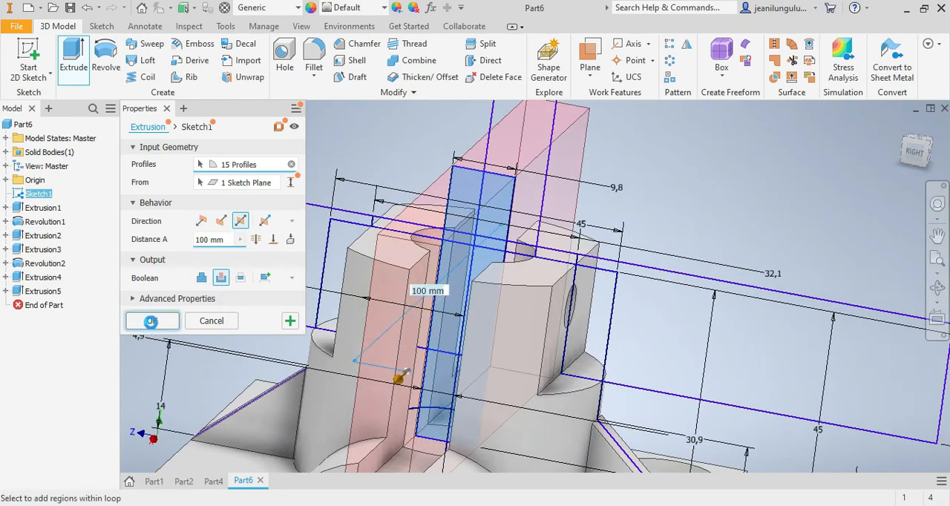
{"action": "left_click", "coordinate": [151, 321]}
{"action": "scroll", "coordinate": [482, 451], "scroll_direction": "down", "scroll_amount": 5}
{"action": "scroll", "coordinate": [477, 450], "scroll_direction": "up", "scroll_amount": 3}
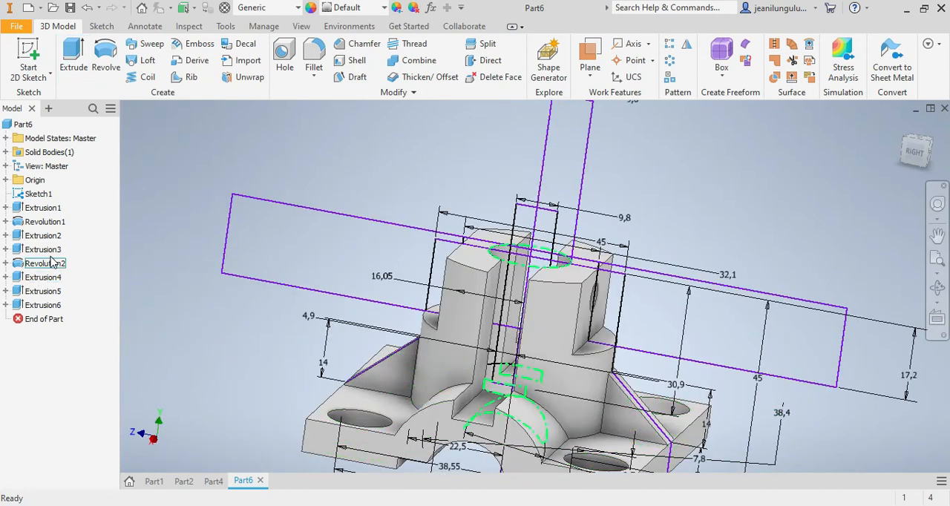
Step: Hide Sketch1 from the model view
{"action": "right_click", "coordinate": [40, 194]}
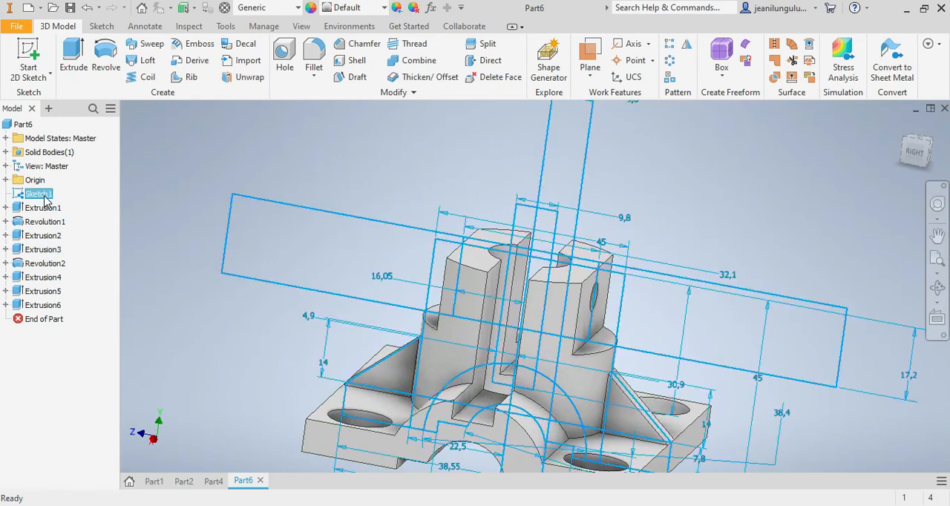
{"action": "left_click", "coordinate": [59, 364]}
{"action": "scroll", "coordinate": [664, 464], "scroll_direction": "up", "scroll_amount": 5}
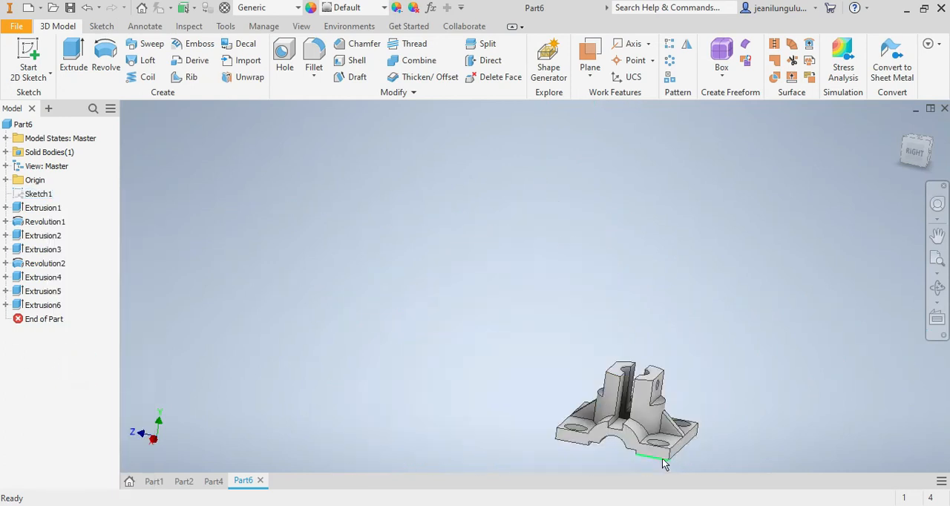
Step: Examine the slotted bracket from the right side and compare it with the finished Part2 model
{"action": "left_click", "coordinate": [914, 152]}
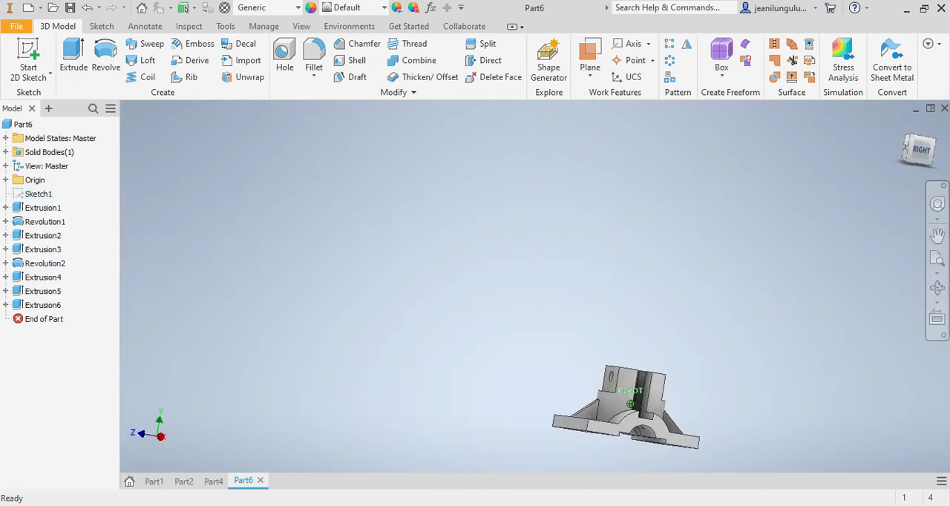
{"action": "left_click_drag", "start_coordinate": [917, 151], "coordinate": [918, 136]}
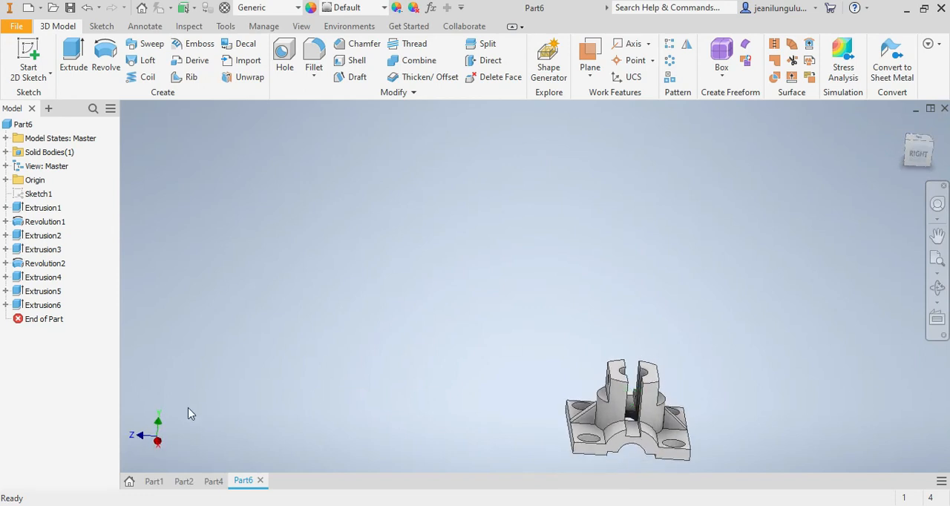
{"action": "left_click", "coordinate": [178, 481]}
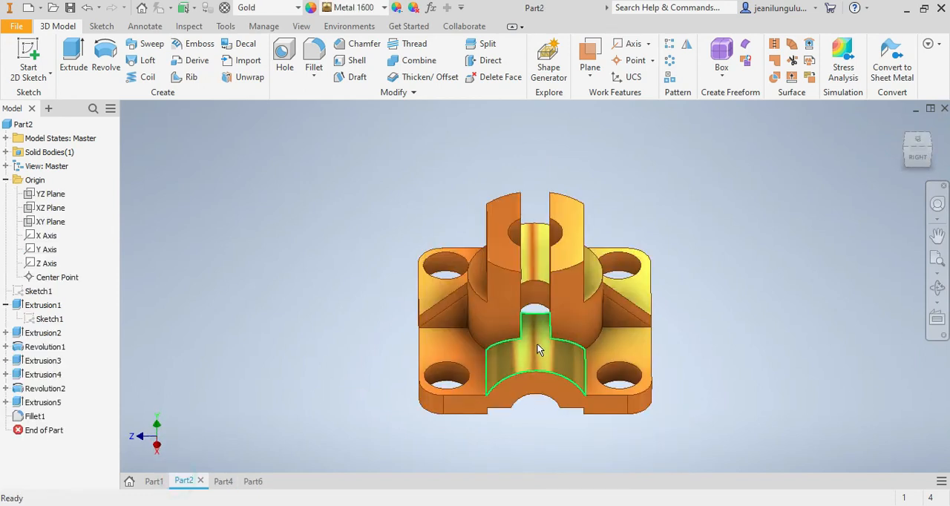
Step: Switch back to the Part6 bracket and bring it up close, seen from its upper back-right corner
{"action": "left_click", "coordinate": [254, 481]}
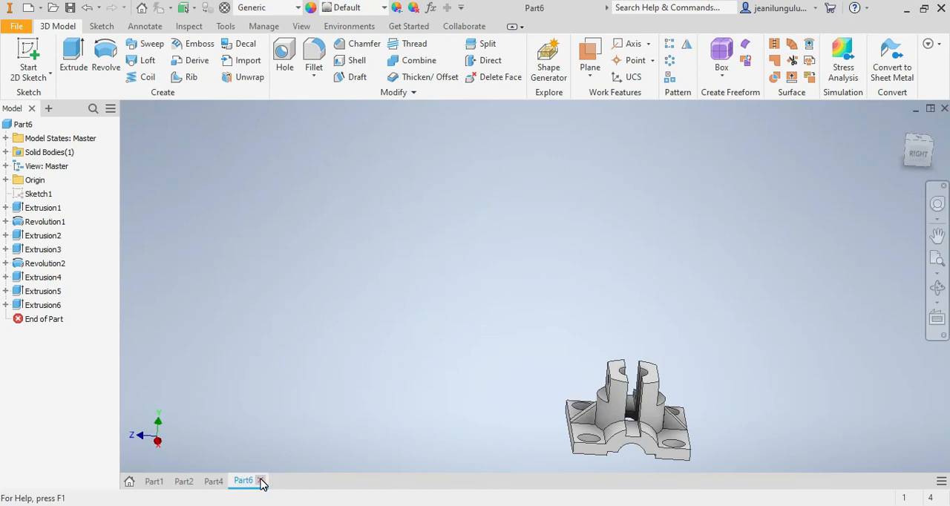
{"action": "mouse_move", "coordinate": [919, 156]}
{"action": "left_mouse_down"}
{"action": "mouse_move", "coordinate": [913, 117]}
{"action": "mouse_move", "coordinate": [891, 124]}
{"action": "mouse_move", "coordinate": [864, 159]}
{"action": "mouse_move", "coordinate": [859, 189]}
{"action": "mouse_move", "coordinate": [870, 157]}
{"action": "mouse_move", "coordinate": [900, 145]}
{"action": "mouse_move", "coordinate": [896, 71]}
{"action": "mouse_move", "coordinate": [919, 162]}
{"action": "mouse_move", "coordinate": [911, 165]}
{"action": "mouse_move", "coordinate": [894, 130]}
{"action": "mouse_move", "coordinate": [868, 152]}
{"action": "mouse_move", "coordinate": [870, 122]}
{"action": "mouse_move", "coordinate": [872, 189]}
{"action": "mouse_move", "coordinate": [890, 163]}
{"action": "mouse_move", "coordinate": [839, 223]}
{"action": "mouse_move", "coordinate": [787, 371]}
{"action": "mouse_move", "coordinate": [742, 326]}
{"action": "mouse_move", "coordinate": [732, 354]}
{"action": "left_mouse_up"}
{"action": "scroll", "coordinate": [730, 356], "scroll_direction": "down", "scroll_amount": 3}
{"action": "scroll", "coordinate": [654, 434], "scroll_direction": "up", "scroll_amount": 8}
{"action": "scroll", "coordinate": [656, 451], "scroll_direction": "down", "scroll_amount": 5}
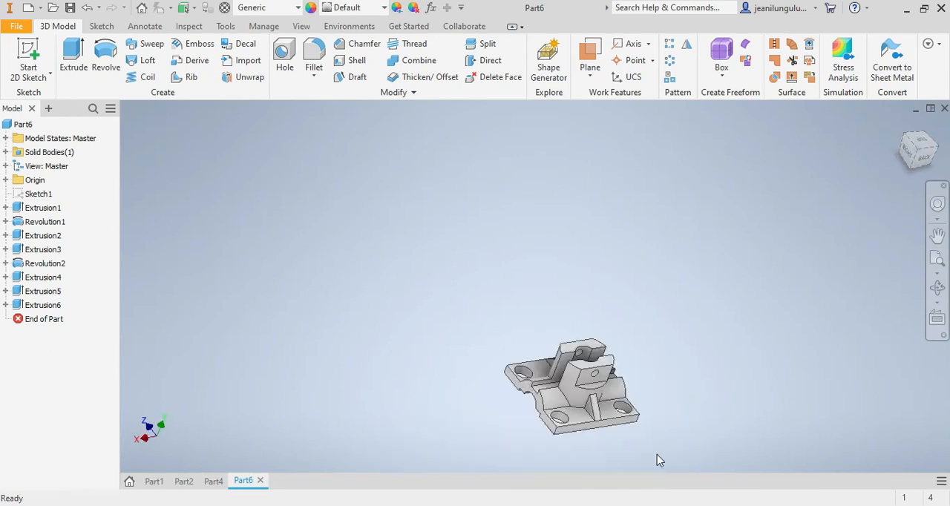
{"action": "scroll", "coordinate": [579, 413], "scroll_direction": "down", "scroll_amount": 3}
{"action": "scroll", "coordinate": [584, 417], "scroll_direction": "down", "scroll_amount": 3}
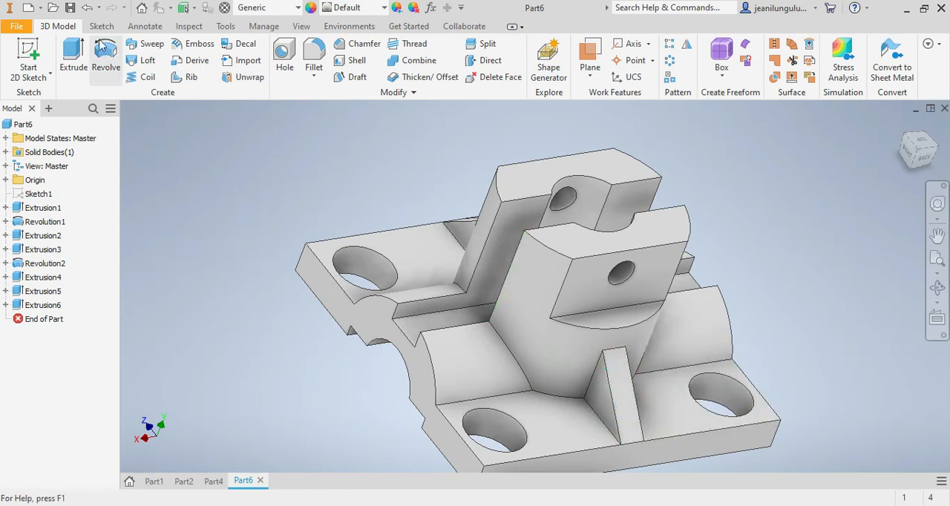
Step: Assign the Stainless Steel material from the Inventor Material Library to the bracket
{"action": "left_click", "coordinate": [297, 7]}
{"action": "scroll", "coordinate": [355, 199], "scroll_direction": "down", "scroll_amount": 5}
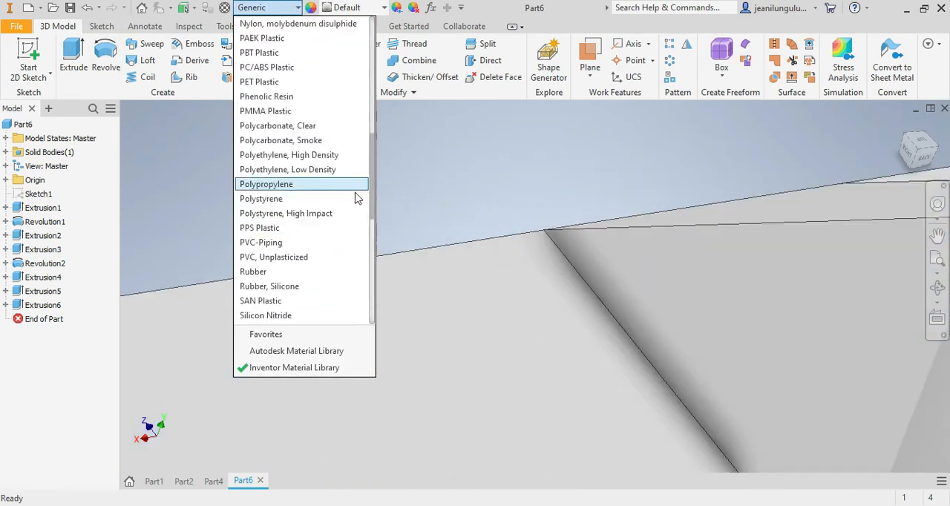
{"action": "scroll", "coordinate": [355, 194], "scroll_direction": "up", "scroll_amount": 3}
{"action": "scroll", "coordinate": [542, 319], "scroll_direction": "up", "scroll_amount": 8}
{"action": "scroll", "coordinate": [659, 372], "scroll_direction": "down", "scroll_amount": 3}
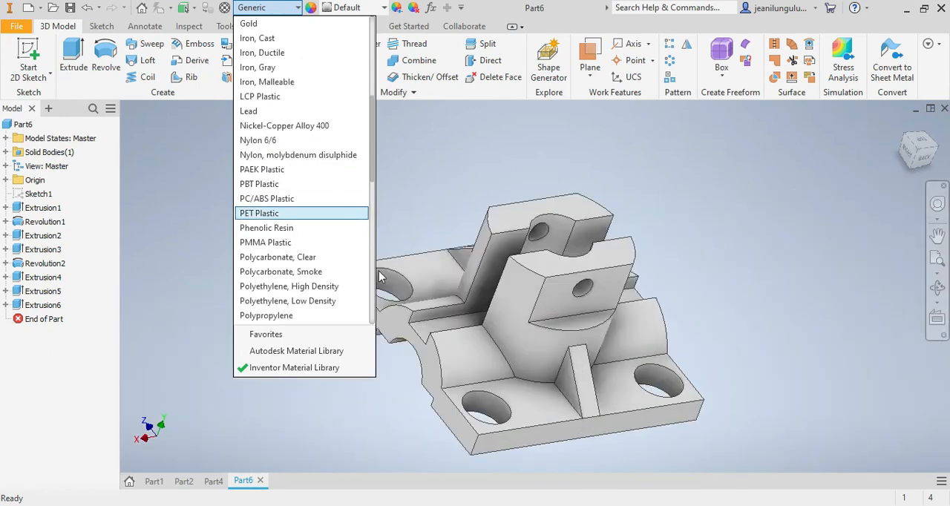
{"action": "scroll", "coordinate": [292, 246], "scroll_direction": "down", "scroll_amount": 2}
{"action": "scroll", "coordinate": [295, 250], "scroll_direction": "down", "scroll_amount": 8}
{"action": "scroll", "coordinate": [277, 242], "scroll_direction": "up", "scroll_amount": 4}
{"action": "left_click", "coordinate": [292, 171]}
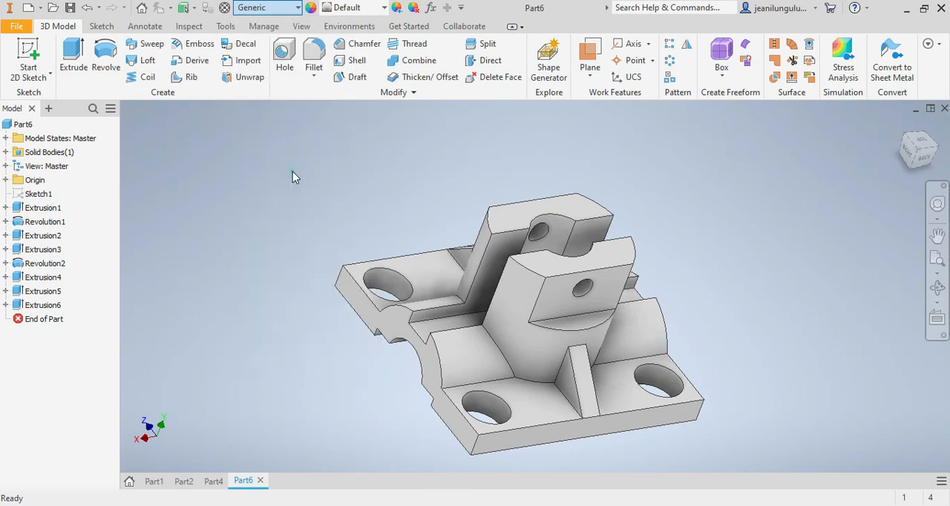
{"action": "scroll", "coordinate": [612, 365], "scroll_direction": "up", "scroll_amount": 3}
{"action": "scroll", "coordinate": [605, 365], "scroll_direction": "down", "scroll_amount": 4}
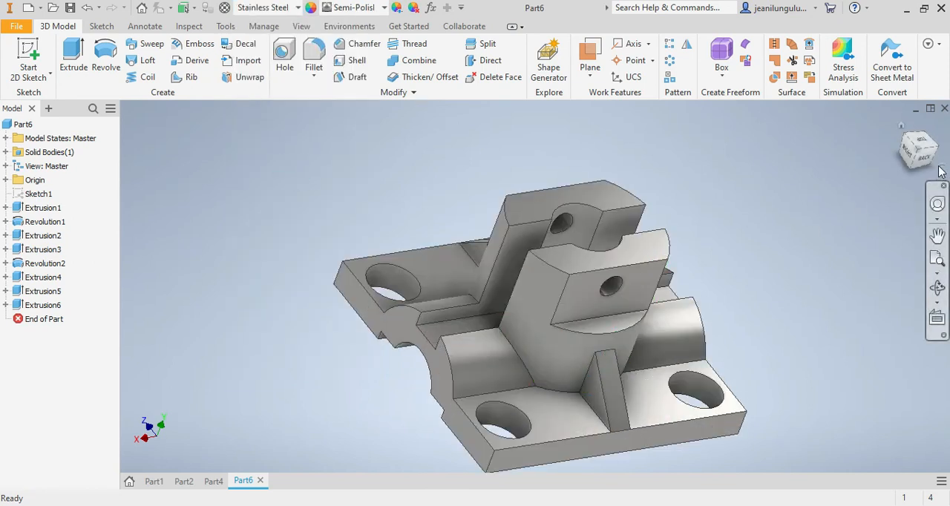
Step: Change the bracket's material to Gold
{"action": "mouse_move", "coordinate": [905, 133]}
{"action": "left_mouse_down"}
{"action": "mouse_move", "coordinate": [889, 165]}
{"action": "mouse_move", "coordinate": [884, 119]}
{"action": "mouse_move", "coordinate": [917, 111]}
{"action": "mouse_move", "coordinate": [920, 137]}
{"action": "left_mouse_up"}
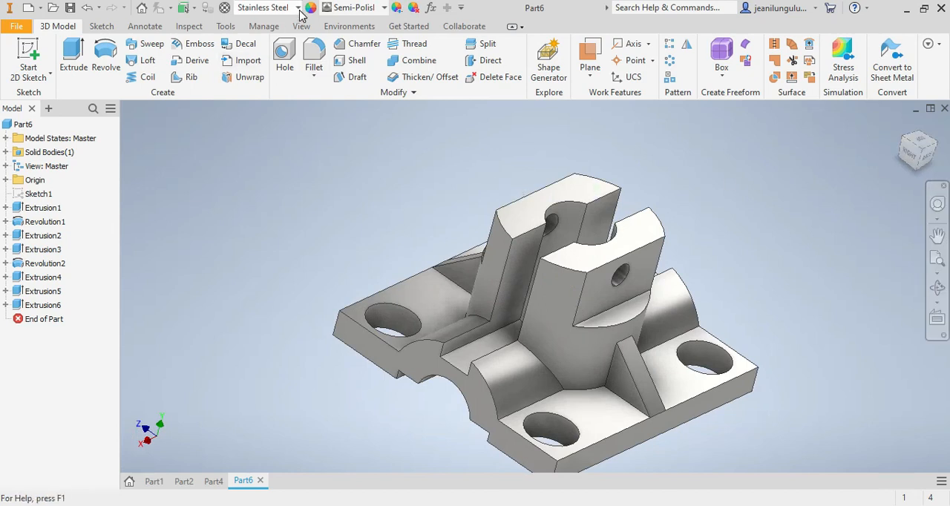
{"action": "left_click", "coordinate": [298, 7]}
{"action": "scroll", "coordinate": [282, 204], "scroll_direction": "up", "scroll_amount": 15}
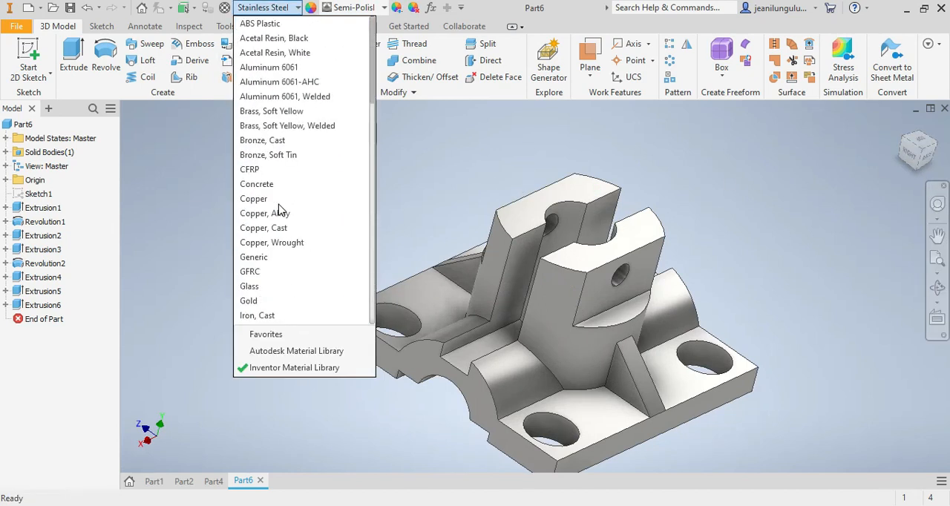
{"action": "scroll", "coordinate": [304, 237], "scroll_direction": "down", "scroll_amount": 2}
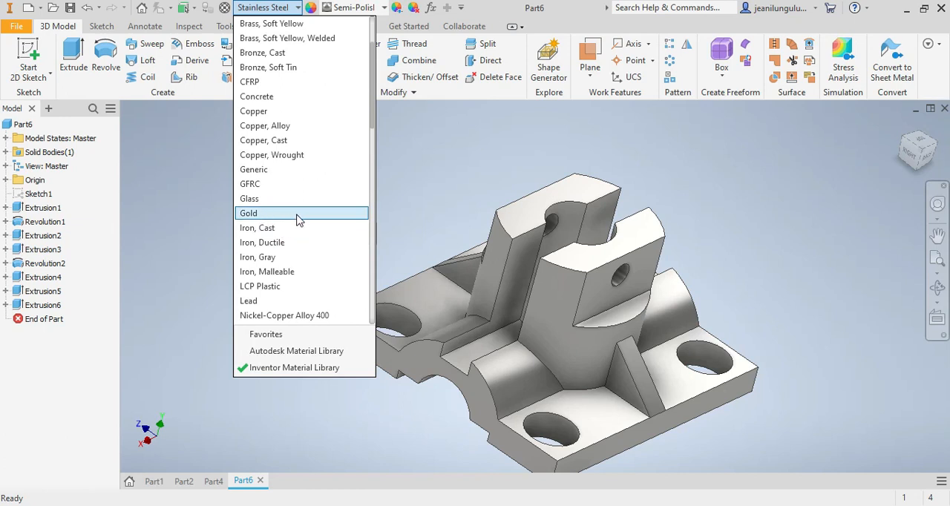
{"action": "left_click", "coordinate": [293, 213]}
{"action": "scroll", "coordinate": [679, 338], "scroll_direction": "down", "scroll_amount": 3}
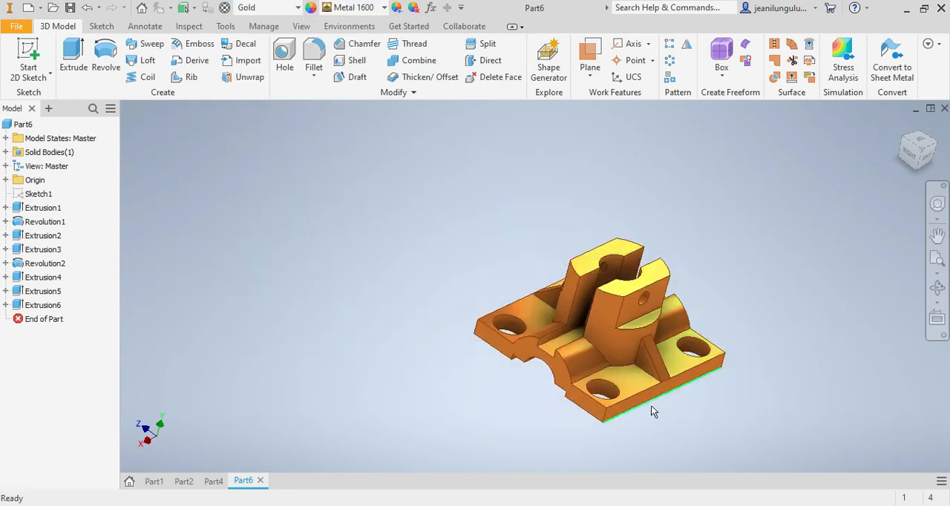
Step: Fillet the four vertical corner edges of the bracket's base with a 9 mm radius
{"action": "scroll", "coordinate": [649, 408], "scroll_direction": "up", "scroll_amount": 3}
{"action": "left_click_drag", "start_coordinate": [917, 161], "coordinate": [907, 150]}
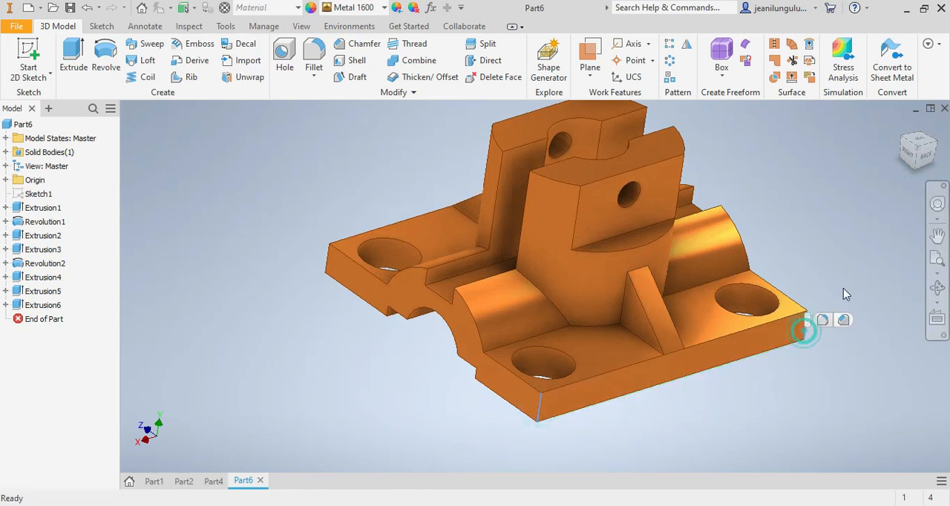
{"action": "left_click_drag", "start_coordinate": [919, 164], "coordinate": [857, 175]}
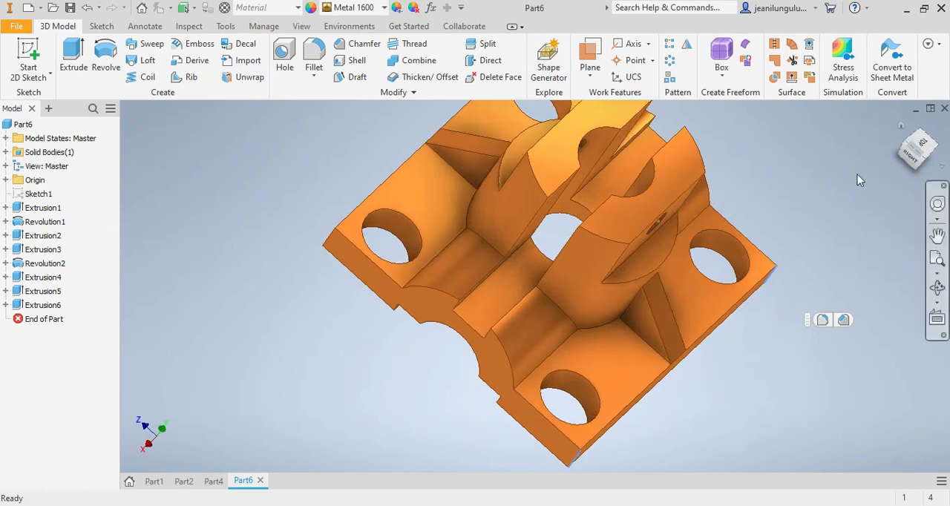
{"action": "scroll", "coordinate": [416, 282], "scroll_direction": "down", "scroll_amount": 5}
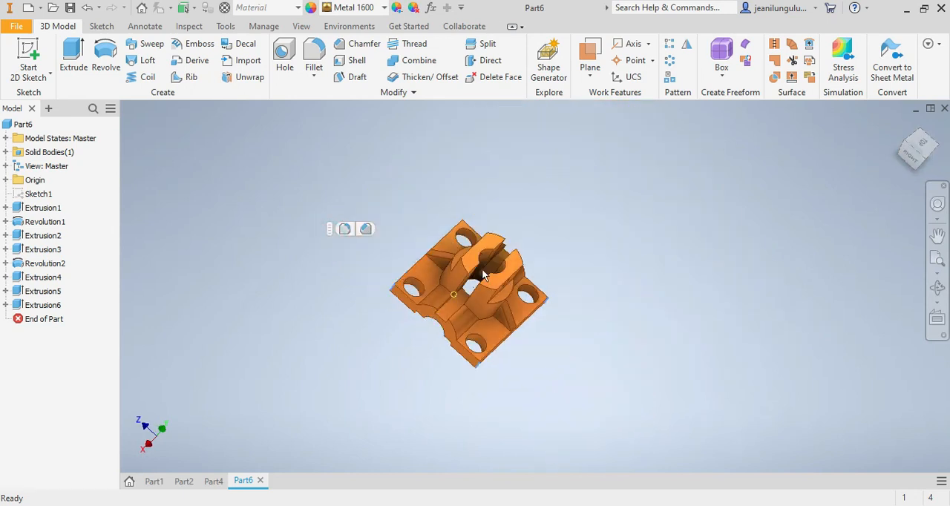
{"action": "left_click", "coordinate": [920, 159]}
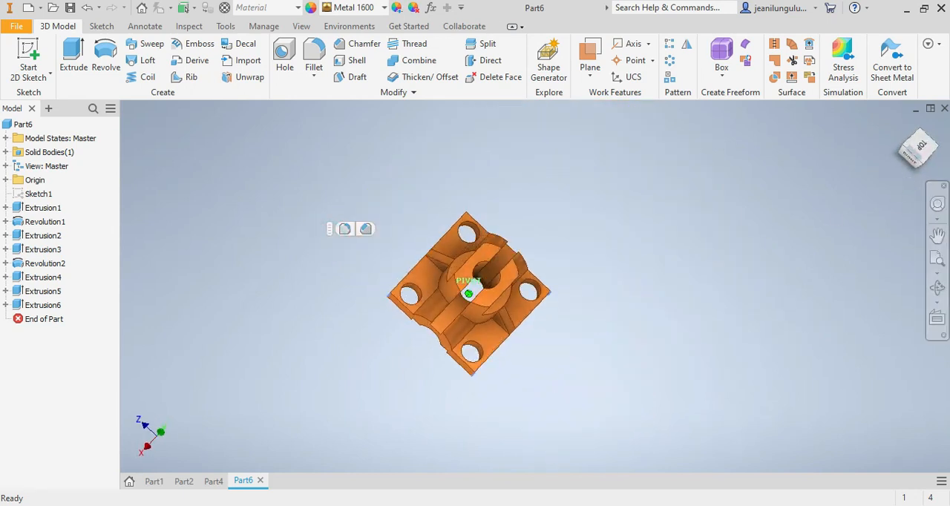
{"action": "left_click", "coordinate": [911, 159]}
{"action": "scroll", "coordinate": [451, 249], "scroll_direction": "up", "scroll_amount": 5}
{"action": "scroll", "coordinate": [467, 221], "scroll_direction": "up", "scroll_amount": 3}
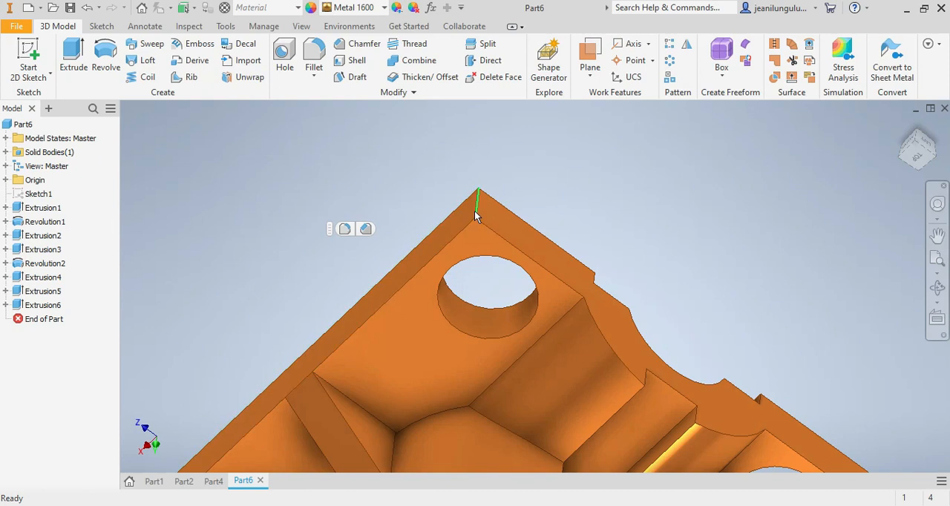
{"action": "scroll", "coordinate": [477, 226], "scroll_direction": "down", "scroll_amount": 8}
{"action": "scroll", "coordinate": [571, 310], "scroll_direction": "up", "scroll_amount": 4}
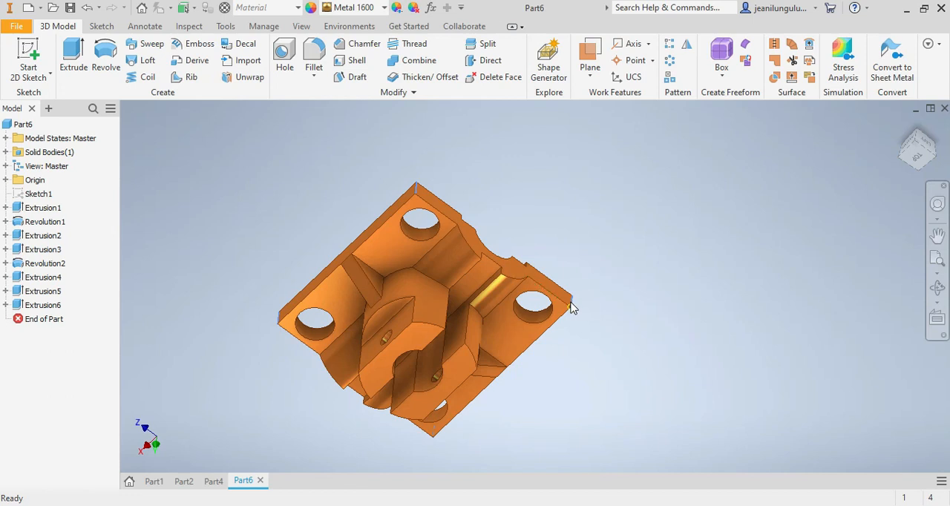
{"action": "right_click", "coordinate": [570, 304]}
{"action": "left_click", "coordinate": [577, 262]}
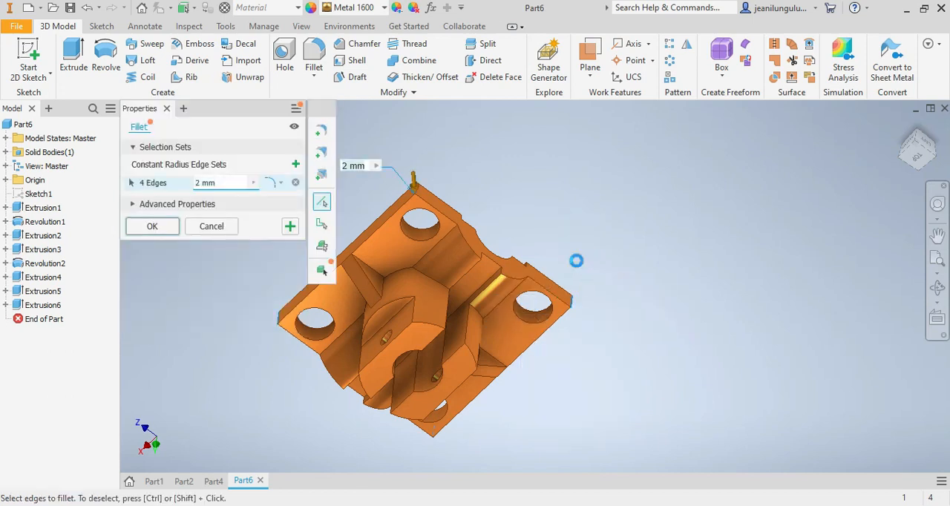
{"action": "left_click", "coordinate": [198, 183]}
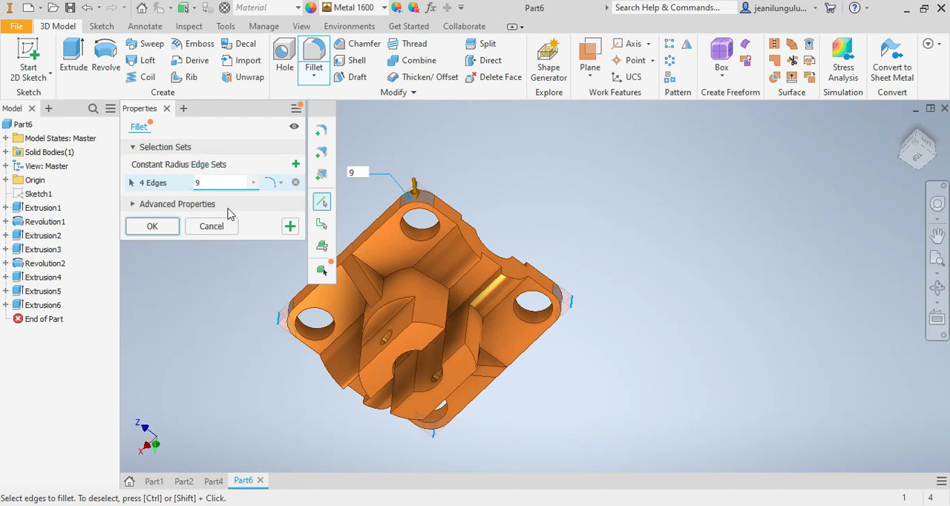
{"action": "left_click", "coordinate": [157, 227]}
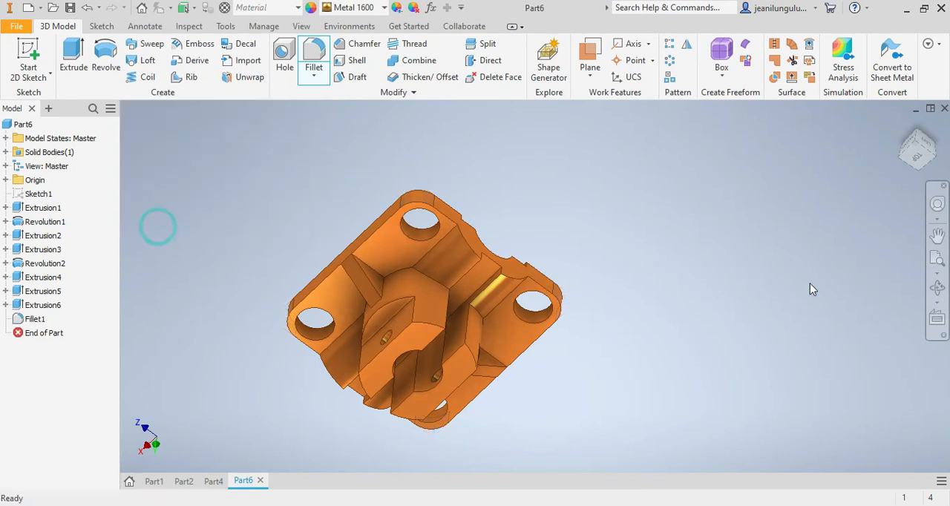
Step: Examine the finished bracket with its rounded base corners from an isometric viewpoint
{"action": "mouse_move", "coordinate": [918, 168]}
{"action": "left_mouse_down"}
{"action": "mouse_move", "coordinate": [906, 99]}
{"action": "mouse_move", "coordinate": [890, 109]}
{"action": "mouse_move", "coordinate": [883, 154]}
{"action": "mouse_move", "coordinate": [900, 108]}
{"action": "mouse_move", "coordinate": [907, 153]}
{"action": "mouse_move", "coordinate": [920, 167]}
{"action": "mouse_move", "coordinate": [917, 117]}
{"action": "mouse_move", "coordinate": [924, 160]}
{"action": "mouse_move", "coordinate": [903, 138]}
{"action": "mouse_move", "coordinate": [914, 165]}
{"action": "mouse_move", "coordinate": [920, 136]}
{"action": "mouse_move", "coordinate": [906, 158]}
{"action": "mouse_move", "coordinate": [924, 122]}
{"action": "mouse_move", "coordinate": [907, 131]}
{"action": "mouse_move", "coordinate": [916, 157]}
{"action": "left_mouse_up"}
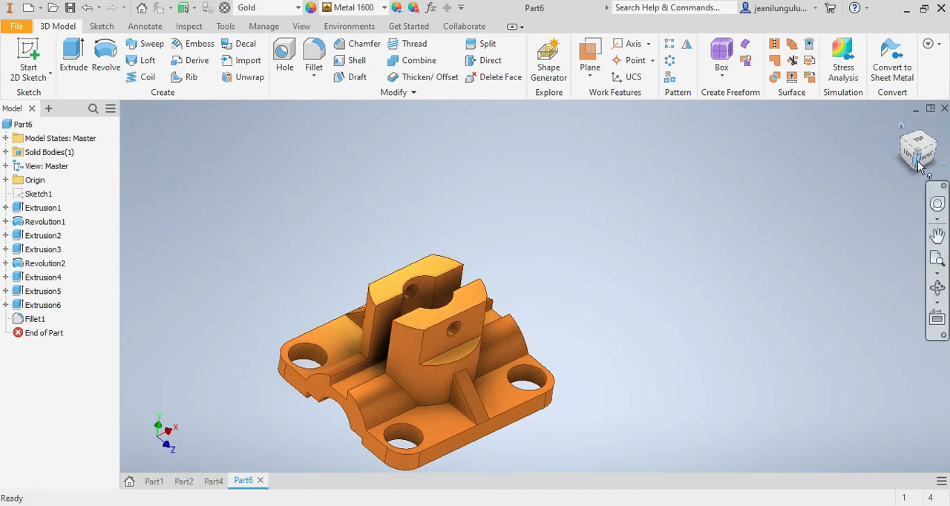
{"action": "scroll", "coordinate": [499, 396], "scroll_direction": "up", "scroll_amount": 3}
{"action": "scroll", "coordinate": [467, 426], "scroll_direction": "down", "scroll_amount": 6}
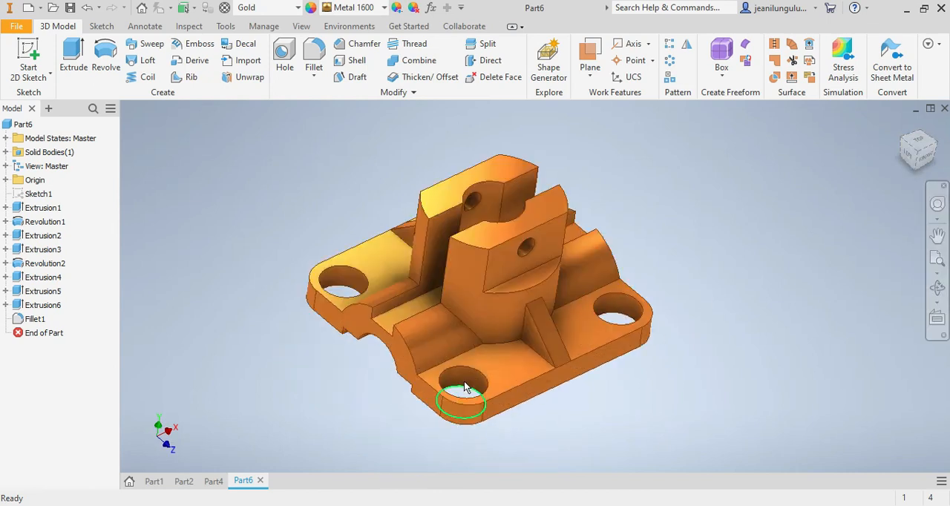
{"action": "scroll", "coordinate": [468, 356], "scroll_direction": "up", "scroll_amount": 3}
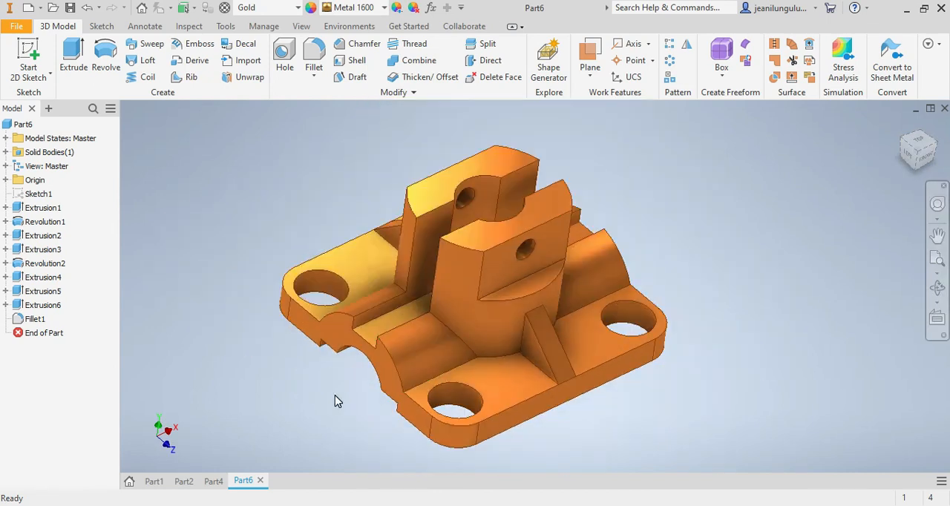
{"action": "scroll", "coordinate": [377, 377], "scroll_direction": "down", "scroll_amount": 3}
{"action": "scroll", "coordinate": [379, 377], "scroll_direction": "up", "scroll_amount": 2}
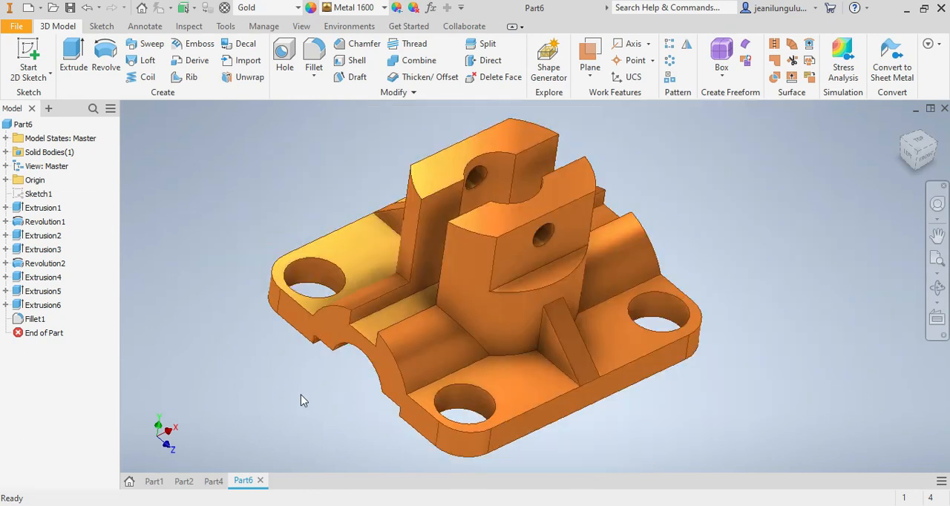